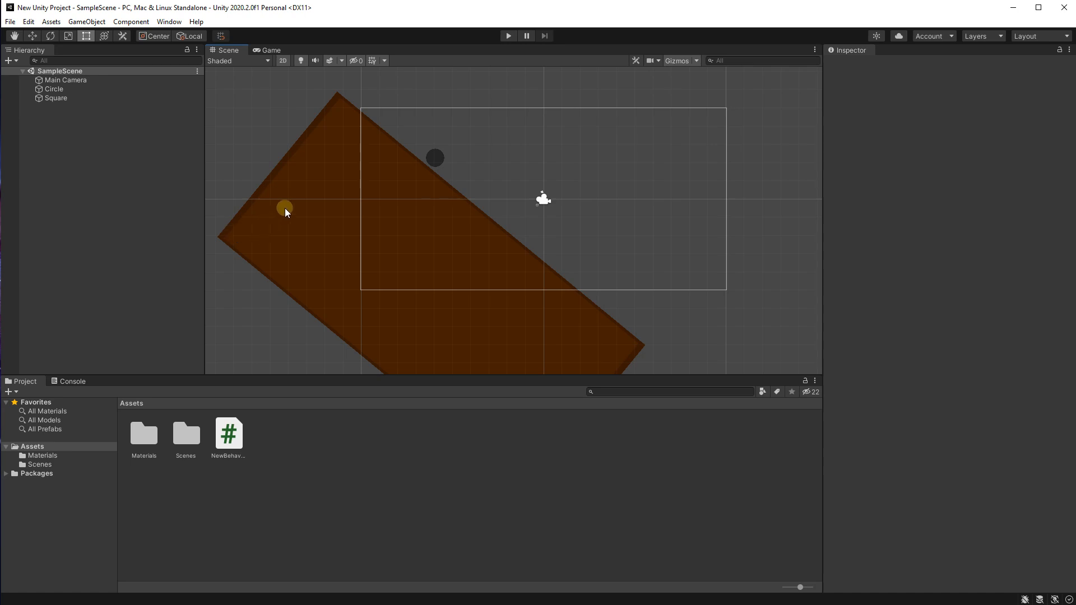
# Examine the circle and the tilted brown square in the Scene view.
pyautogui.scroll(3, 336, 200)
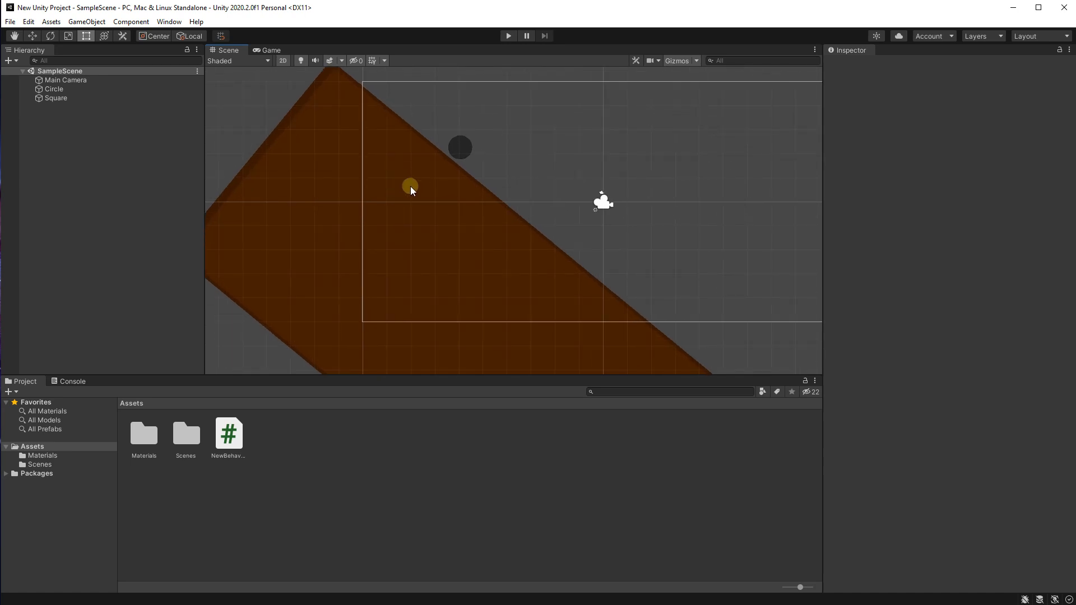
pyautogui.moveTo(352, 190); pyautogui.dragTo(344, 228, button='middle')
pyautogui.scroll(4, 468, 183)
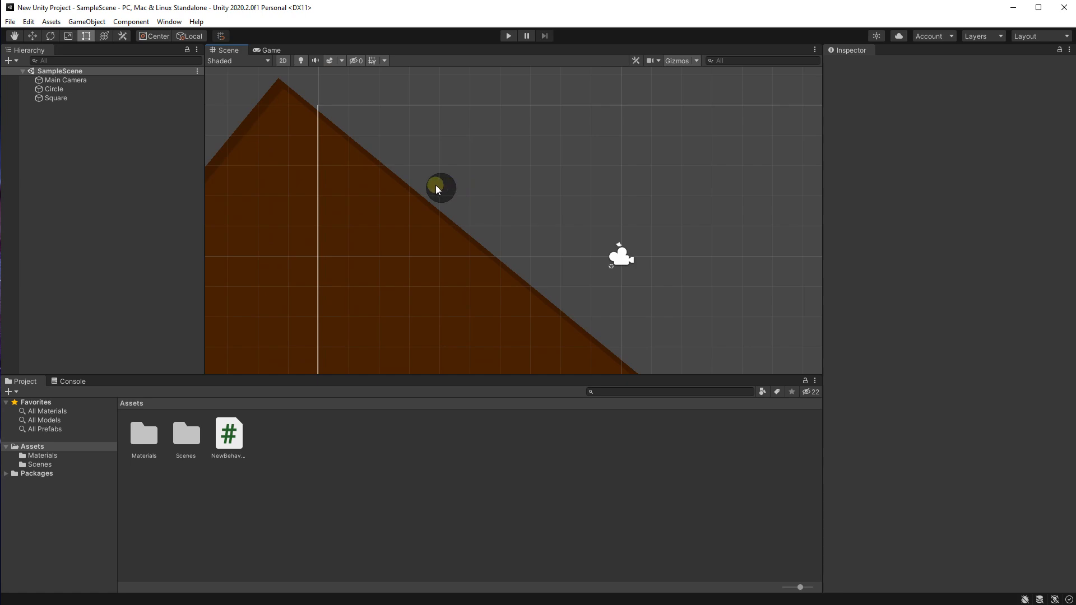
pyautogui.moveTo(403, 277); pyautogui.dragTo(401, 357, button='middle')
pyautogui.scroll(-6, 449, 162)
pyautogui.moveTo(489, 232); pyautogui.dragTo(425, 151, button='middle')
pyautogui.scroll(-1, 425, 150)
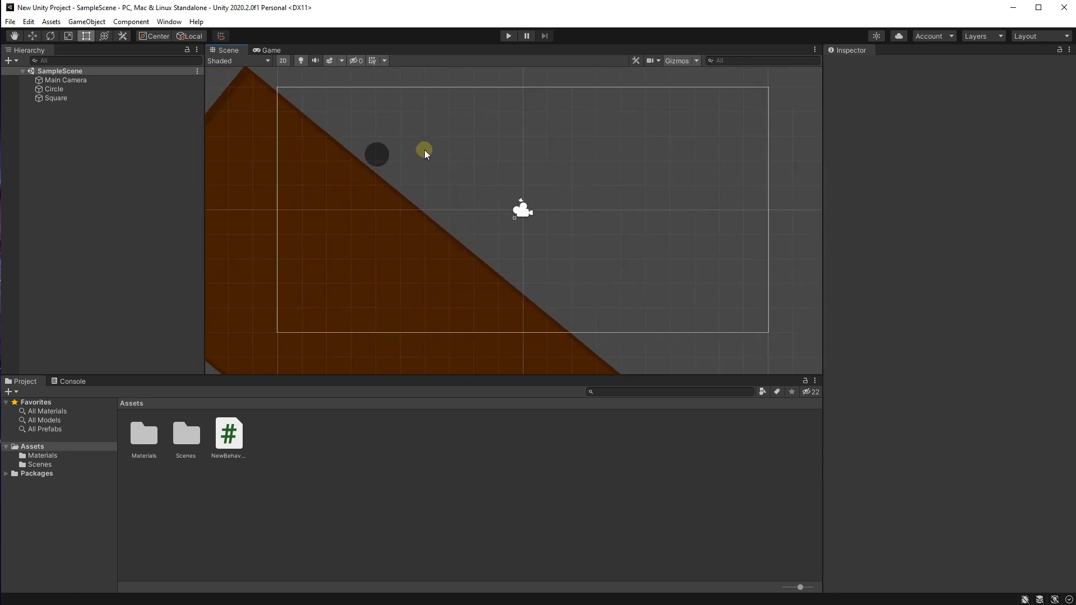
# Play the scene, survey the slope in the Scene view while it runs, and stop playback.
pyautogui.click(507, 37)
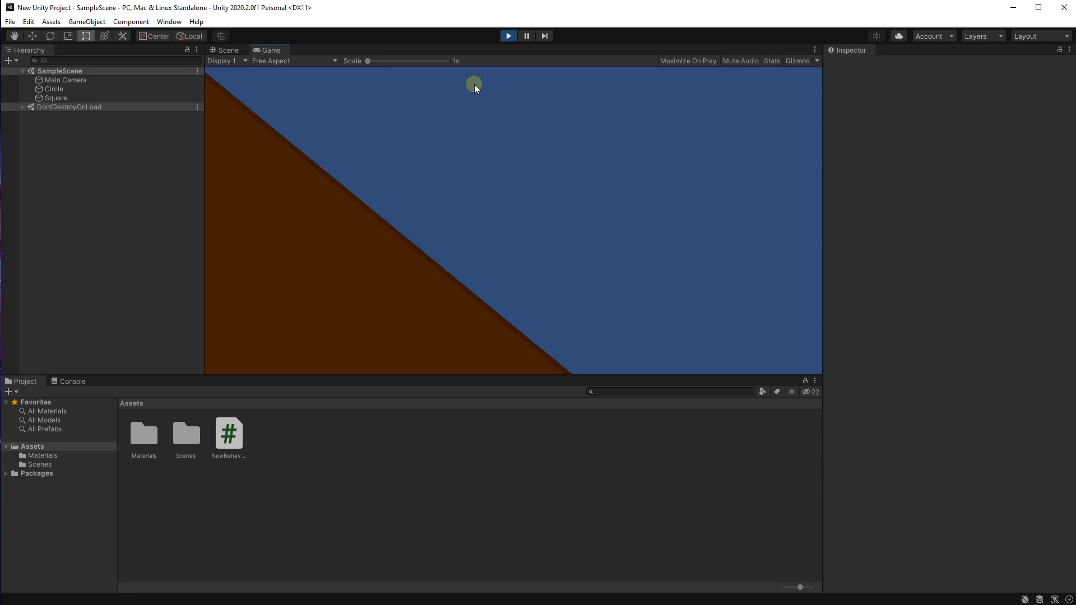
pyautogui.click(231, 51)
pyautogui.moveTo(600, 303); pyautogui.dragTo(432, 157, button='middle')
pyautogui.scroll(-14, 612, 327)
pyautogui.moveTo(612, 327); pyautogui.dragTo(560, 360, button='middle')
pyautogui.scroll(-4, 461, 187)
pyautogui.scroll(10, 394, 237)
pyautogui.moveTo(394, 238); pyautogui.dragTo(492, 348, button='middle')
pyautogui.click(509, 37)
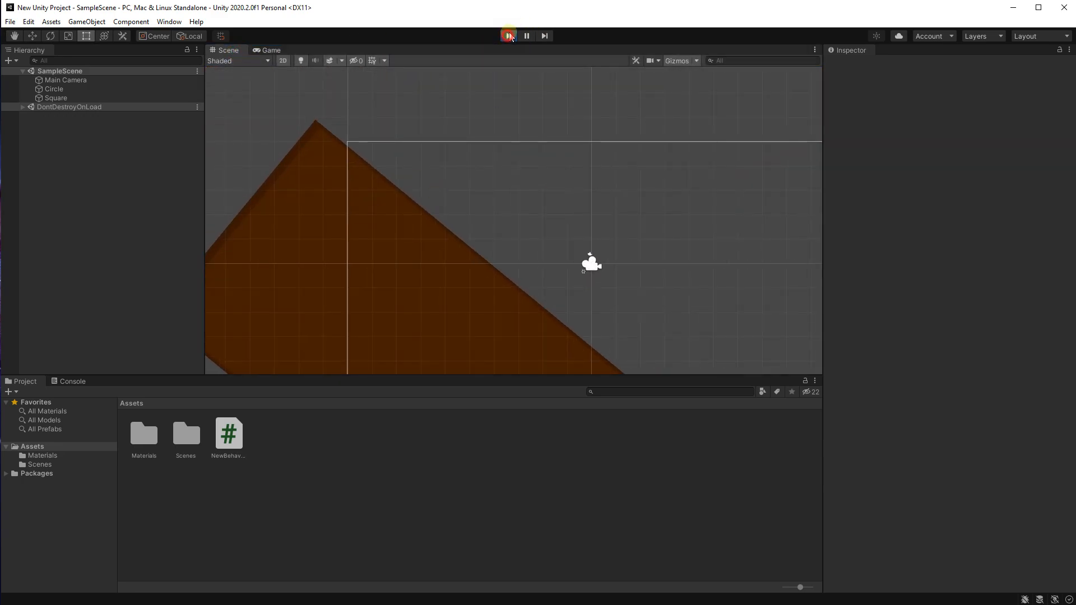
# Check the stopped scene in the Game view and return to the Scene view.
pyautogui.moveTo(633, 206); pyautogui.dragTo(579, 170, button='middle')
pyautogui.click(269, 49)
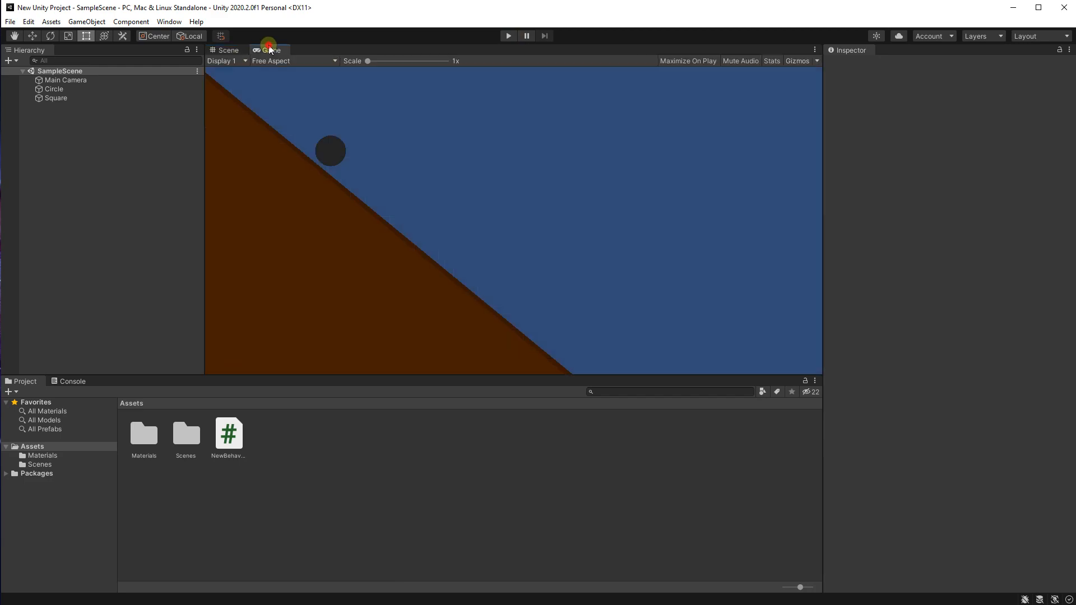
pyautogui.click(235, 51)
# Inspect the circle on the slope up close and the overall extent of the tilted square.
pyautogui.scroll(2, 369, 167)
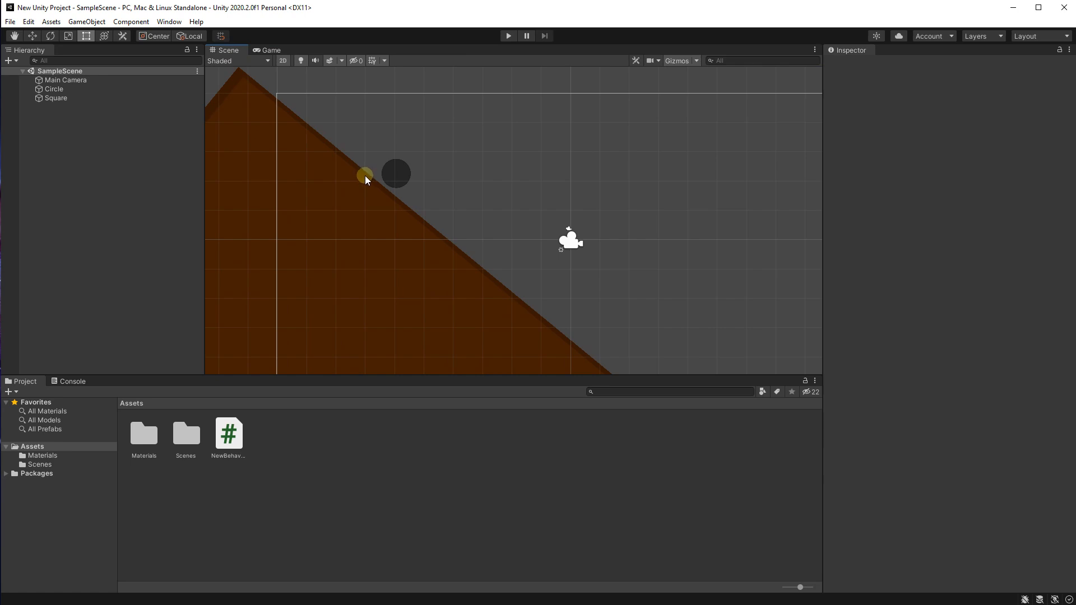
pyautogui.scroll(2, 404, 177)
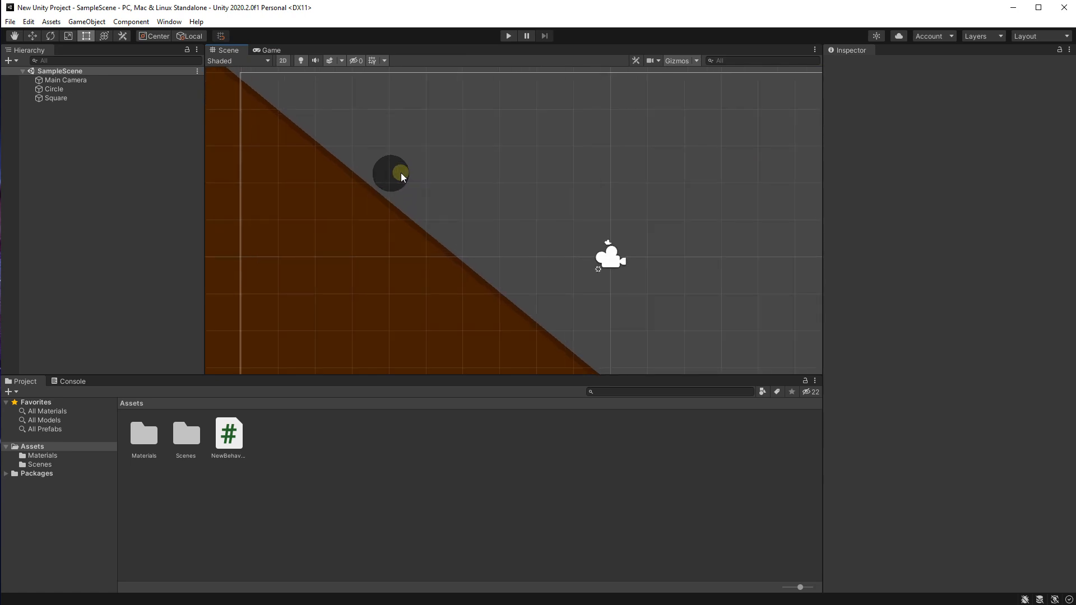
pyautogui.moveTo(362, 179); pyautogui.dragTo(467, 273, button='right')
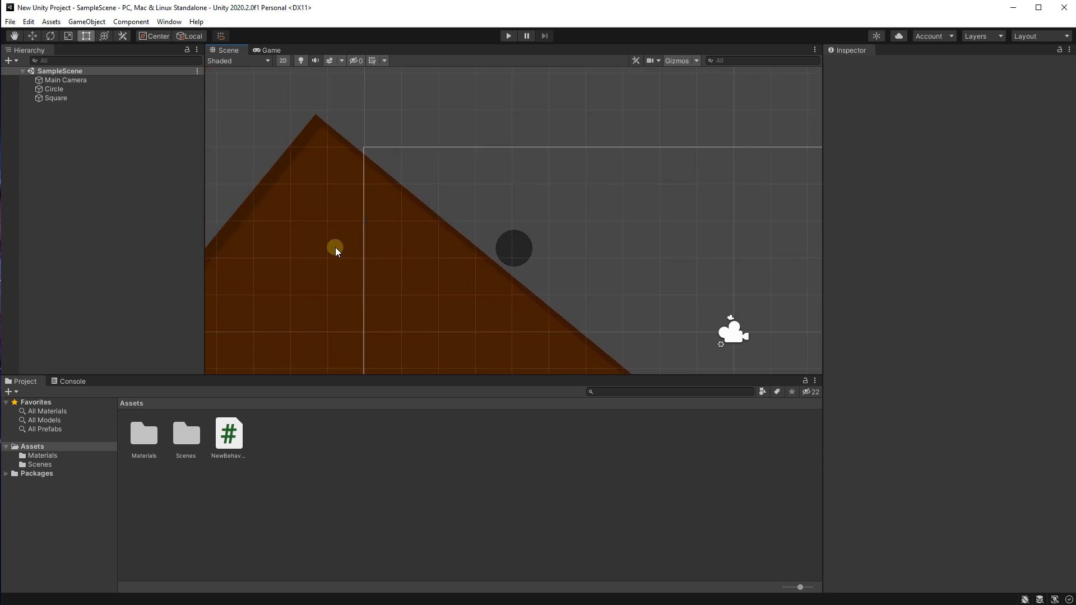
pyautogui.moveTo(409, 251); pyautogui.dragTo(325, 178, button='right')
pyautogui.scroll(-11, 428, 260)
pyautogui.moveTo(430, 272); pyautogui.dragTo(429, 223, button='right')
pyautogui.scroll(-5, 430, 223)
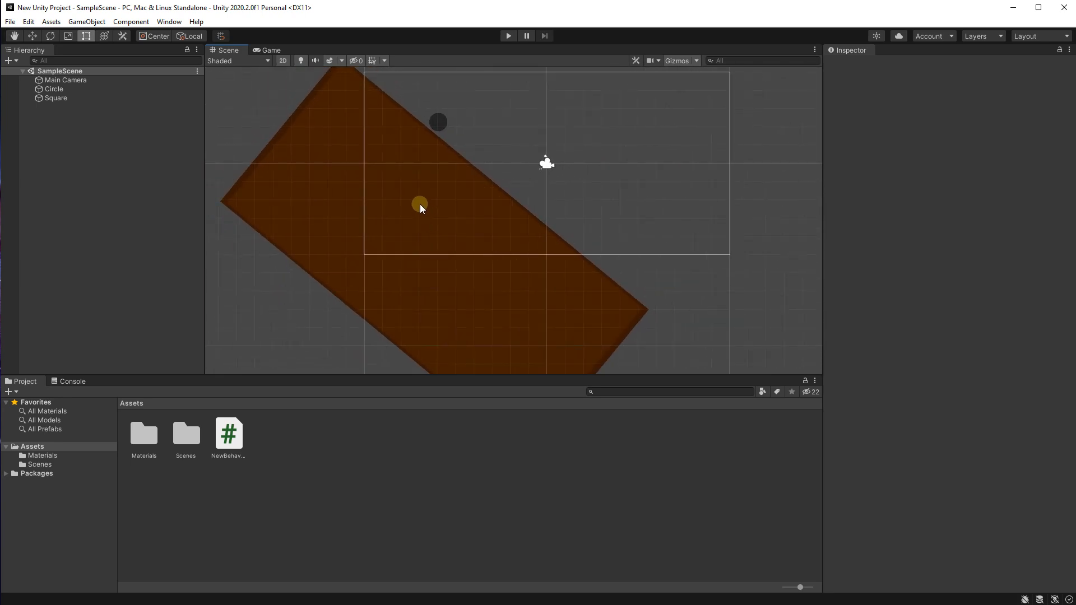
pyautogui.moveTo(411, 176); pyautogui.dragTo(408, 231, button='right')
pyautogui.scroll(6, 404, 170)
pyautogui.scroll(1, 405, 170)
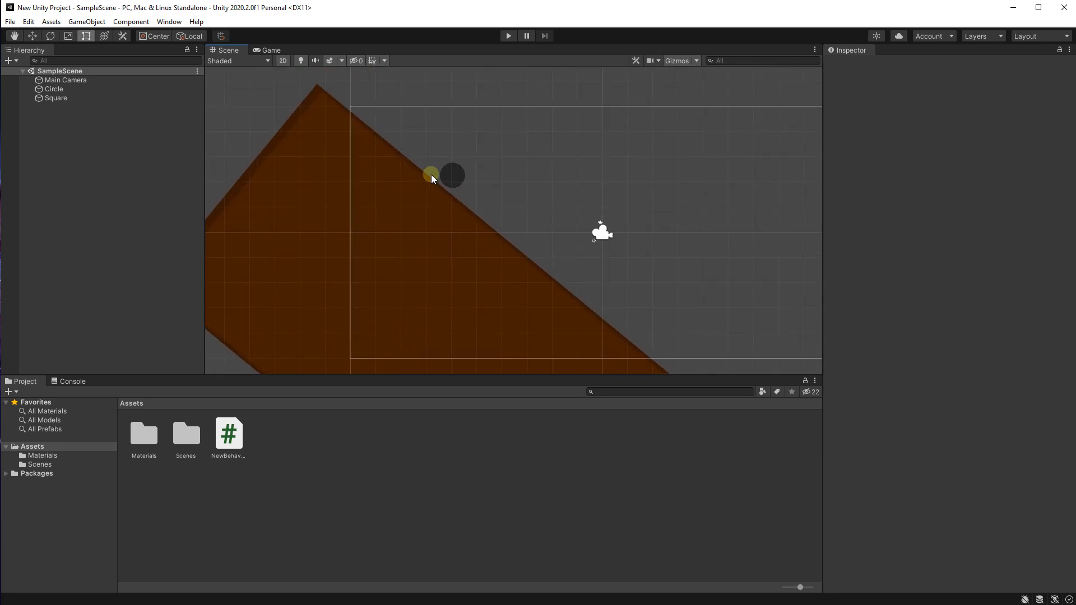
pyautogui.moveTo(482, 192); pyautogui.dragTo(463, 182, button='right')
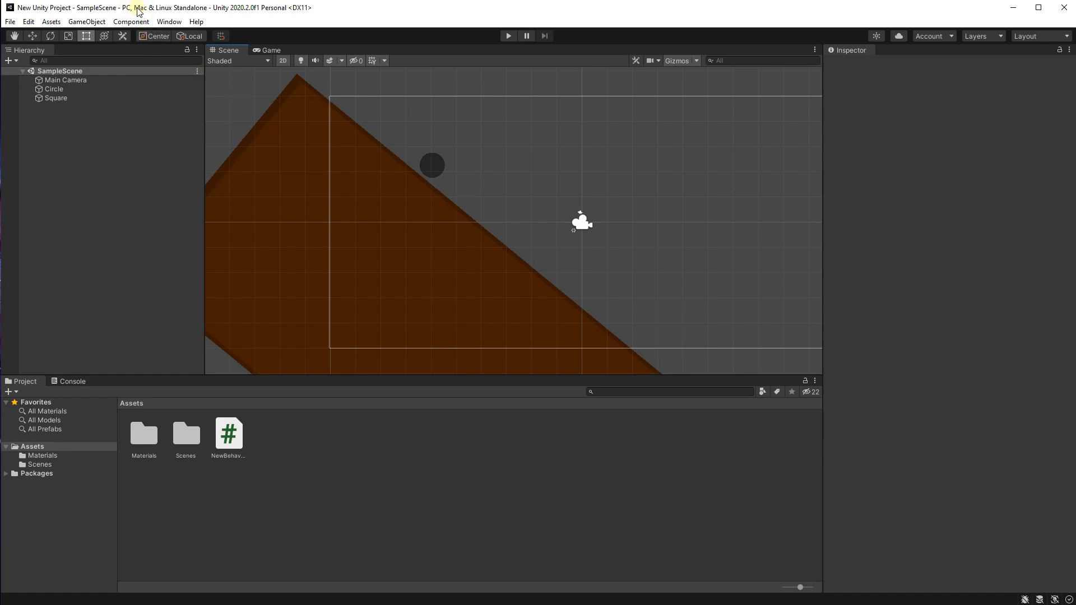
# Open the Package Manager, clear its search, and list the packages that are In Project.
pyautogui.click(169, 22)
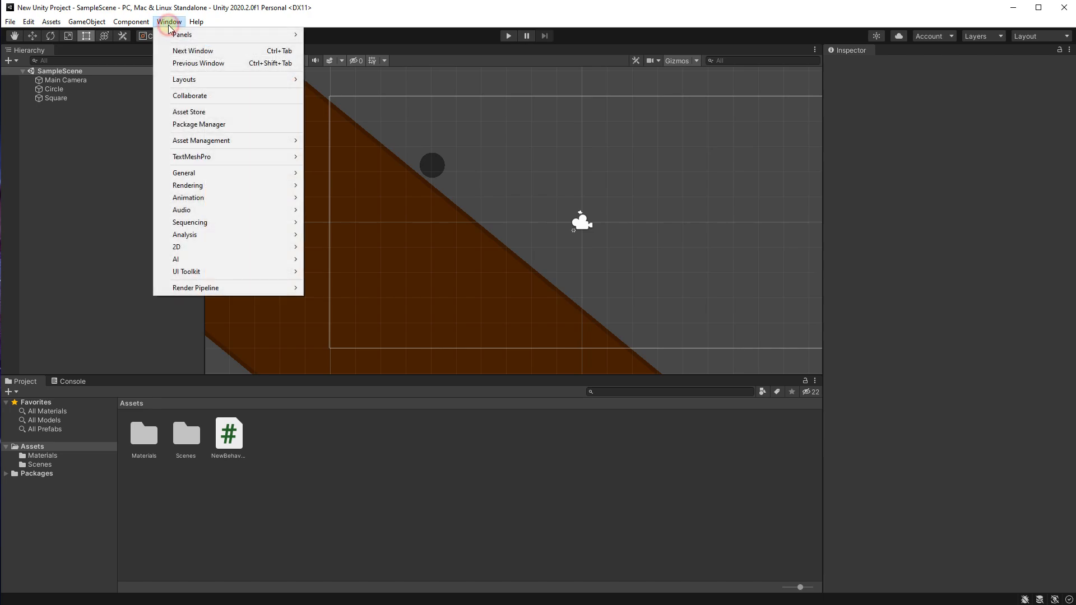
pyautogui.click(202, 125)
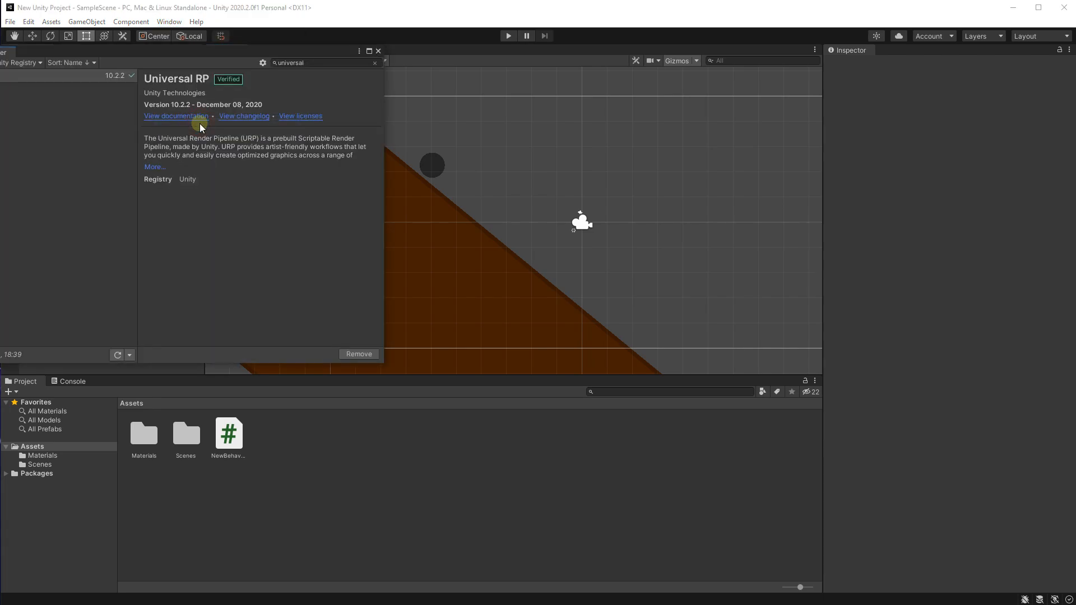
pyautogui.moveTo(151, 56); pyautogui.dragTo(402, 125)
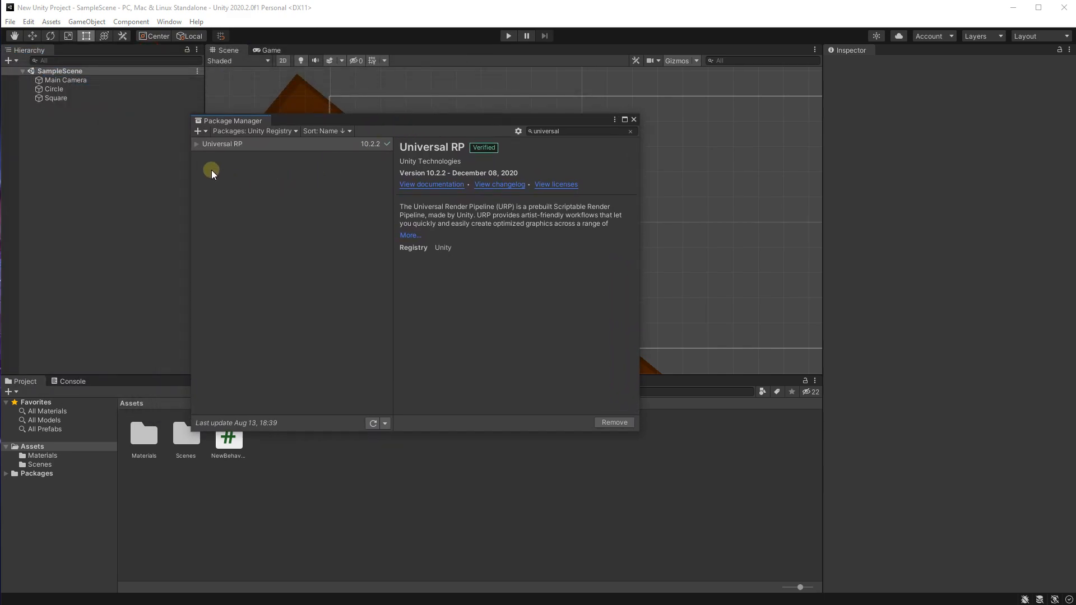
pyautogui.click(630, 132)
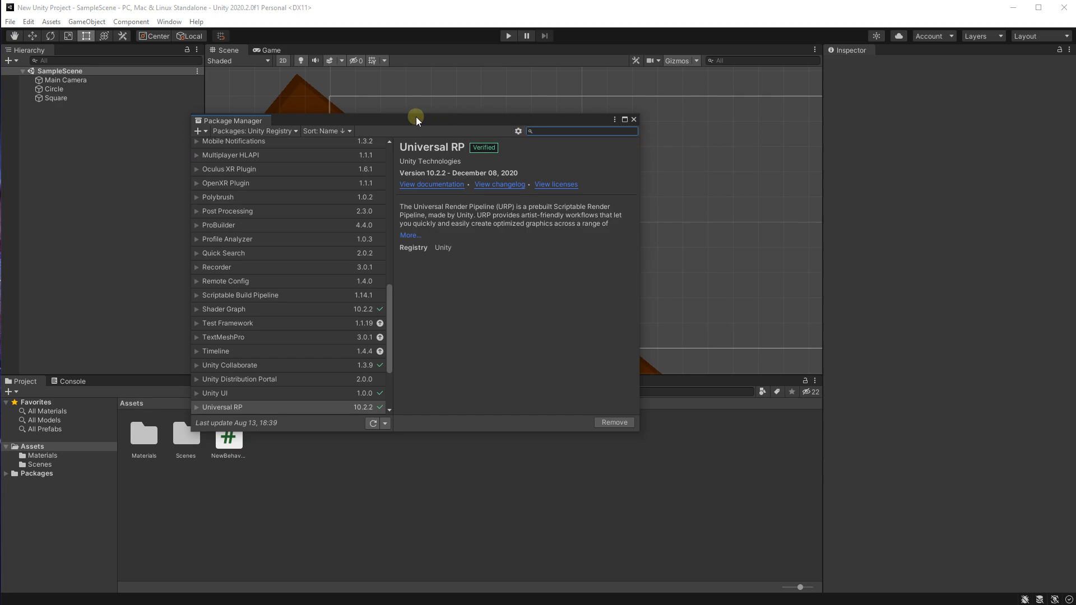
pyautogui.click(282, 132)
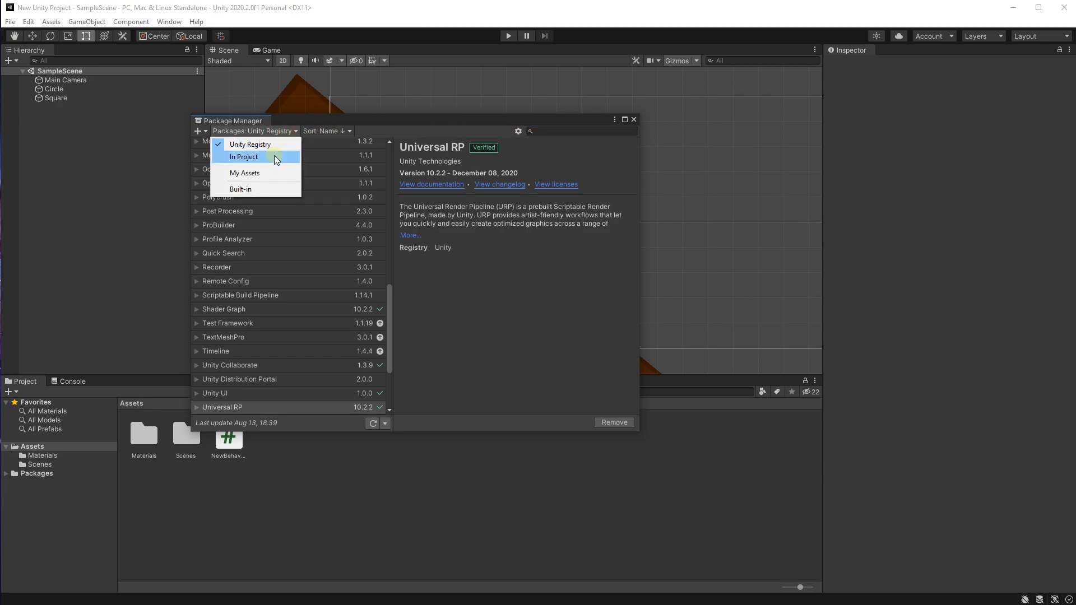
pyautogui.click(273, 157)
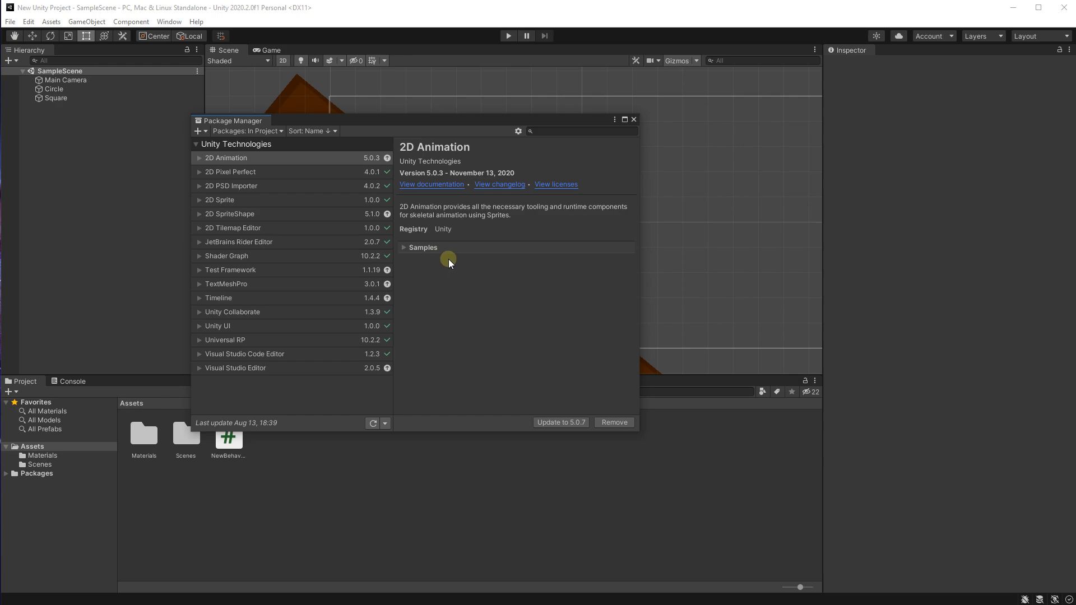
# Search the Unity Registry packages for "universal rp" to check the Universal RP package, and close the Package Manager.
pyautogui.click(267, 132)
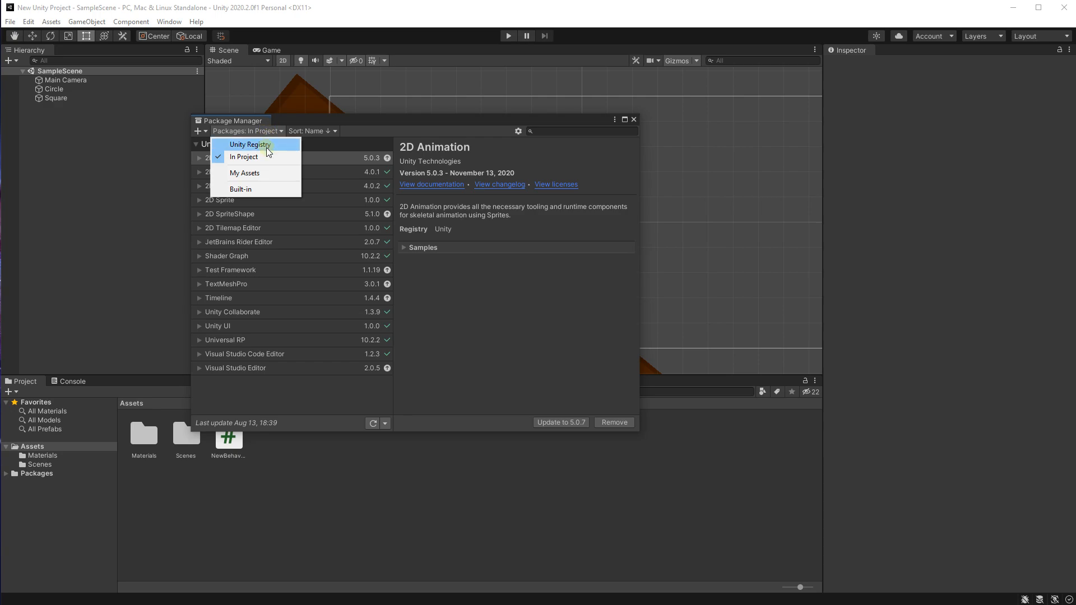
pyautogui.click(266, 146)
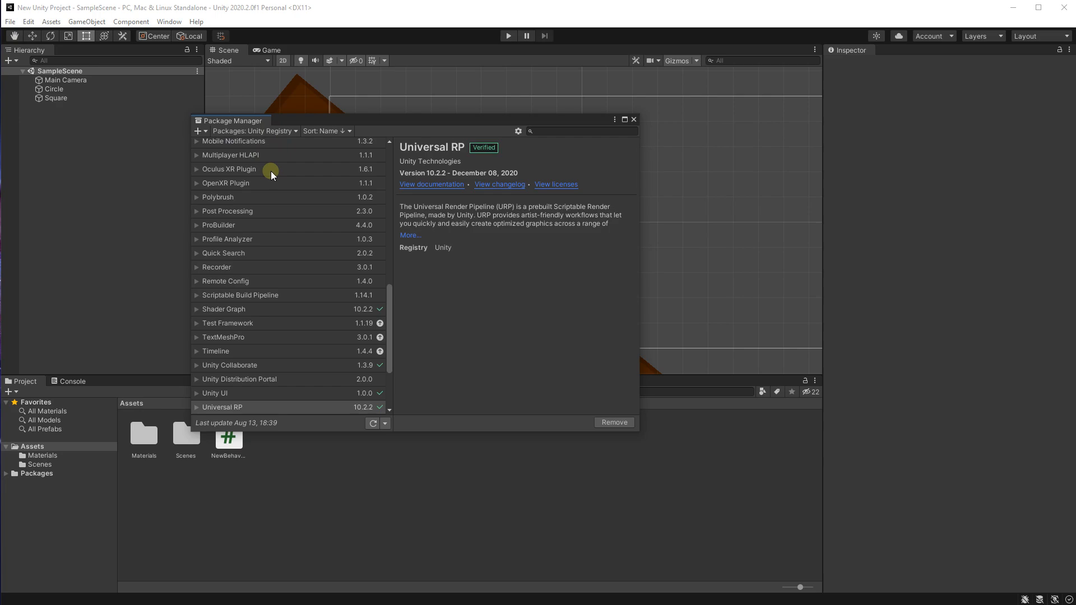
pyautogui.scroll(8, 271, 179)
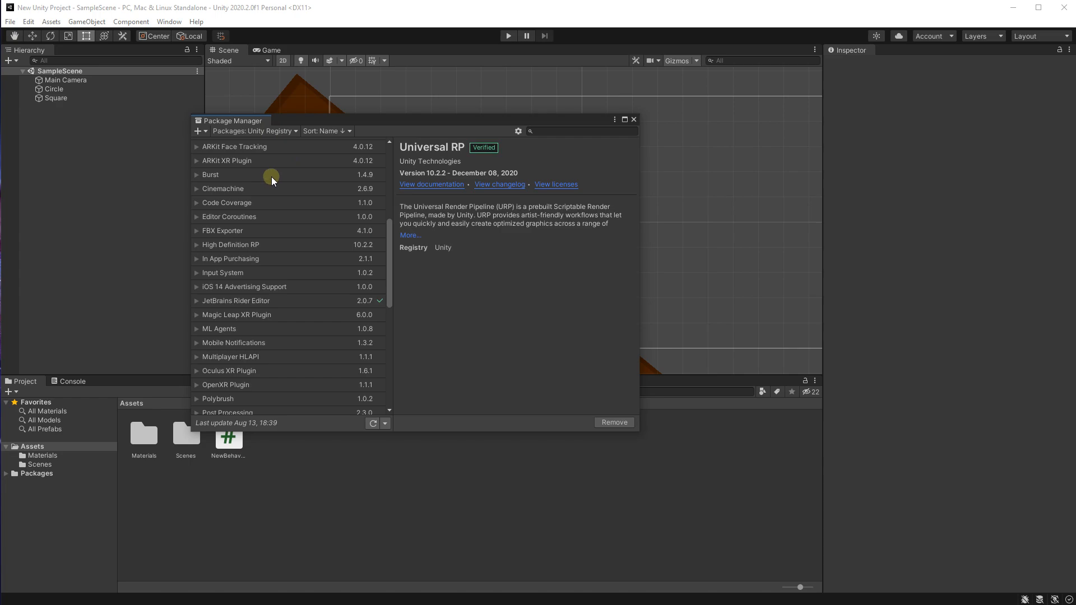
pyautogui.scroll(-6, 274, 177)
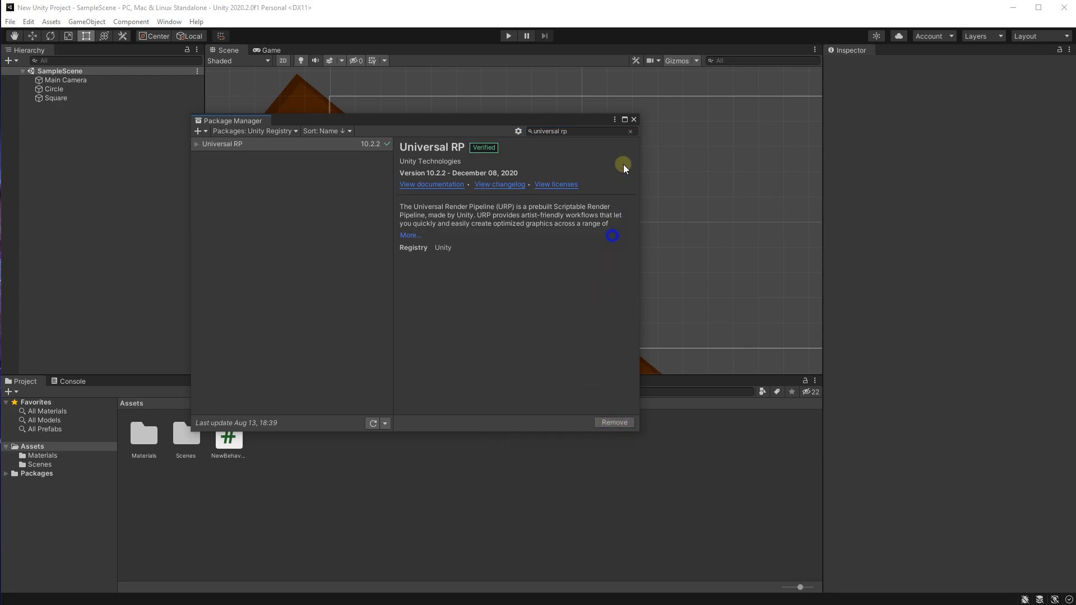
pyautogui.click(634, 120)
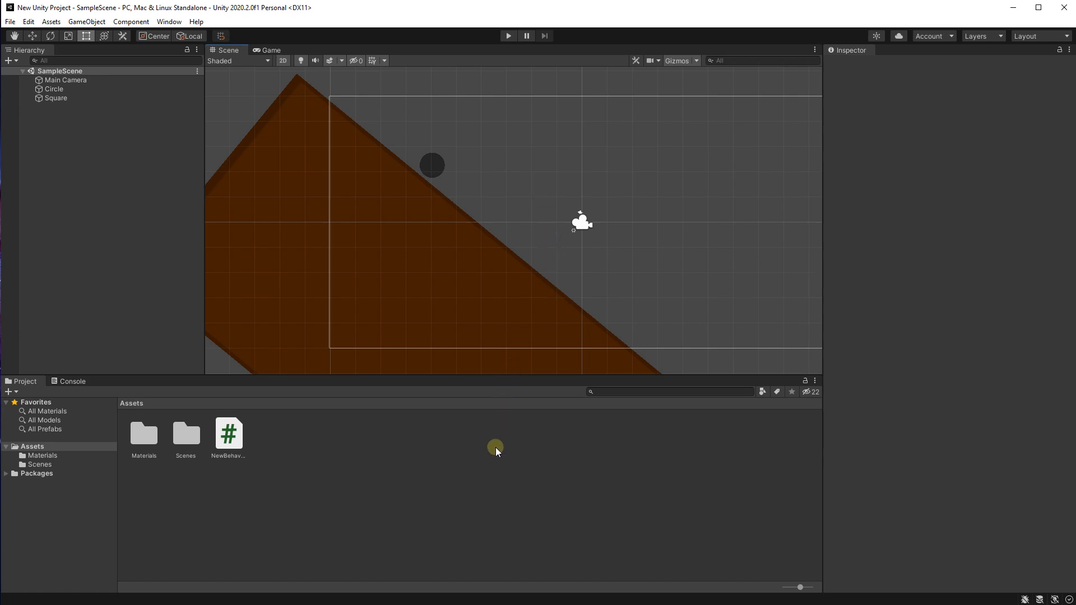
# Create a folder named Pipeline in Assets.
pyautogui.rightClick(355, 446)
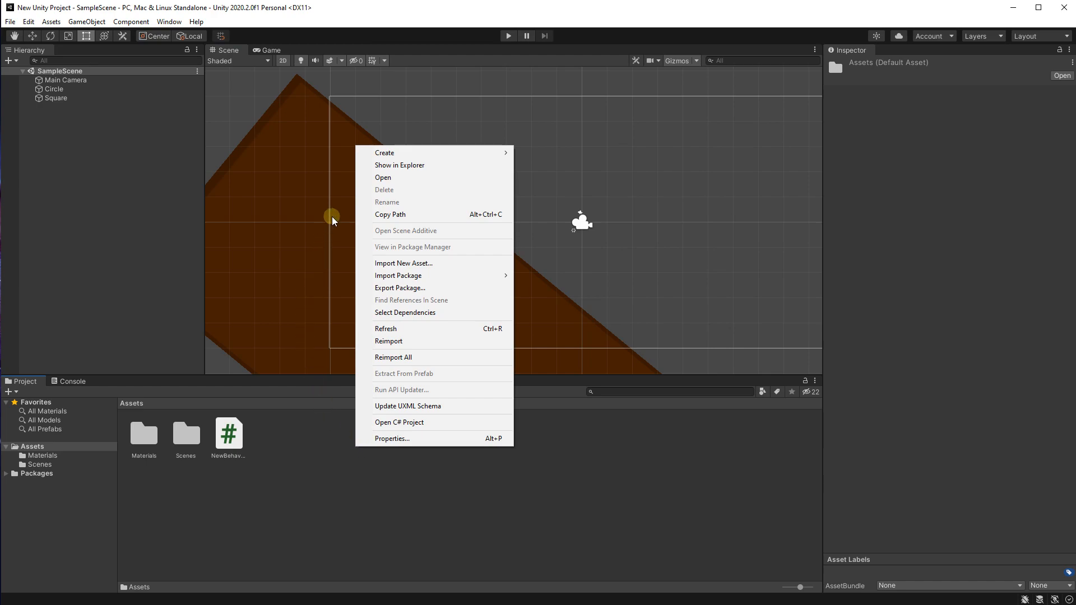
pyautogui.moveTo(380, 155)
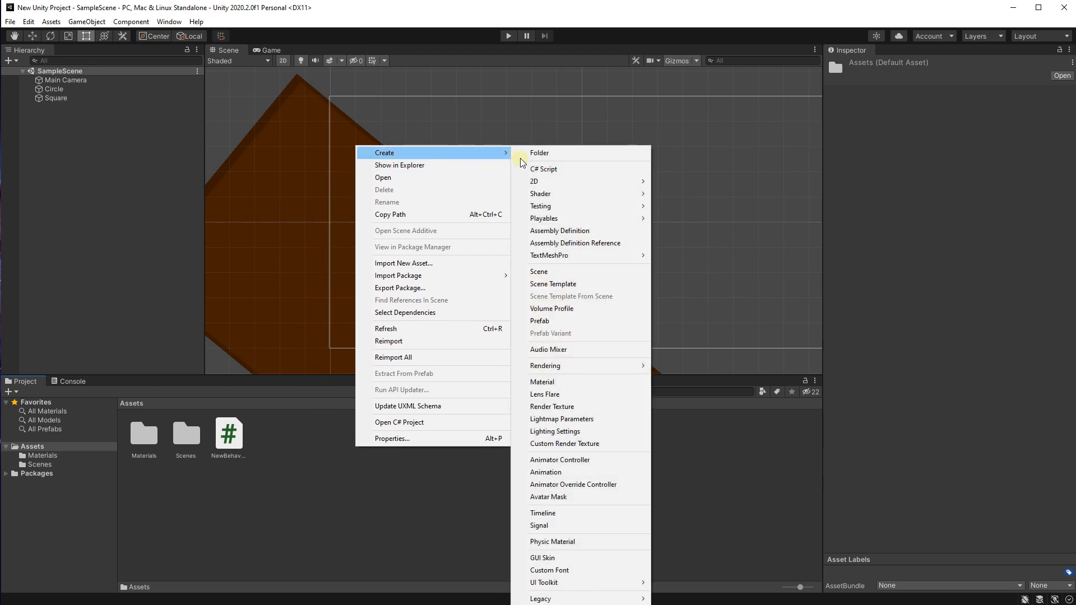
pyautogui.click(550, 159)
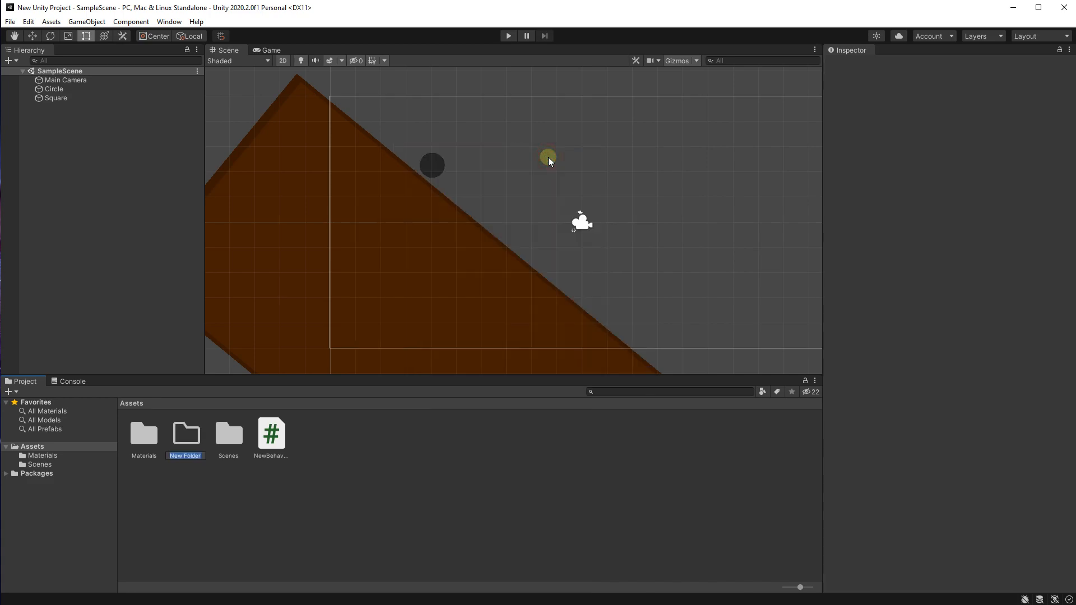
pyautogui.write('Pipeline')
pyautogui.click(353, 460)
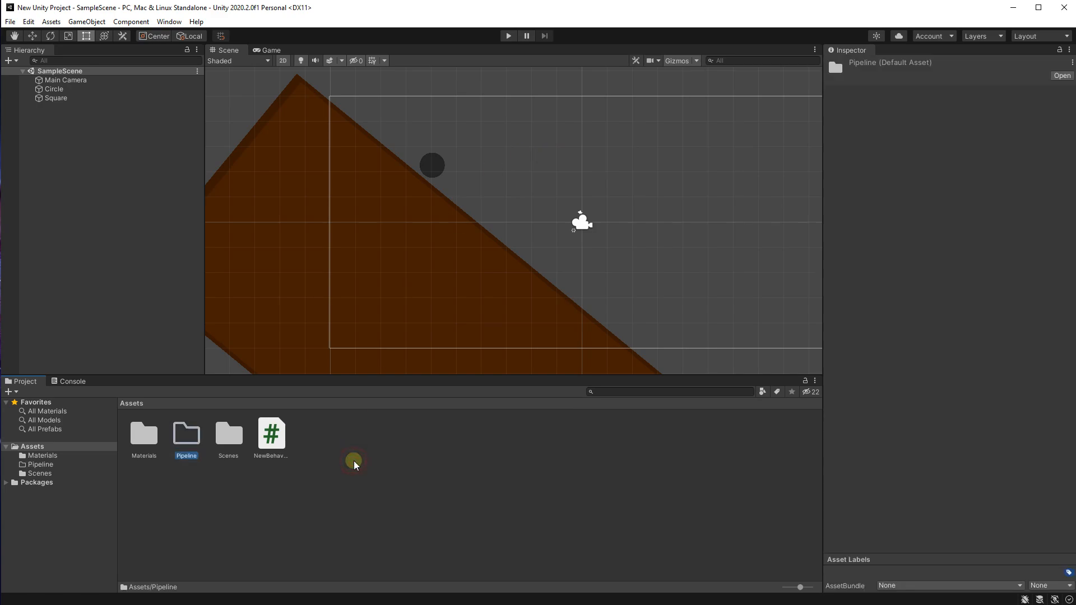
# Create a Universal Render Pipeline asset (Forward Renderer) inside the Pipeline folder, keeping its default name.
pyautogui.doubleClick(186, 440)
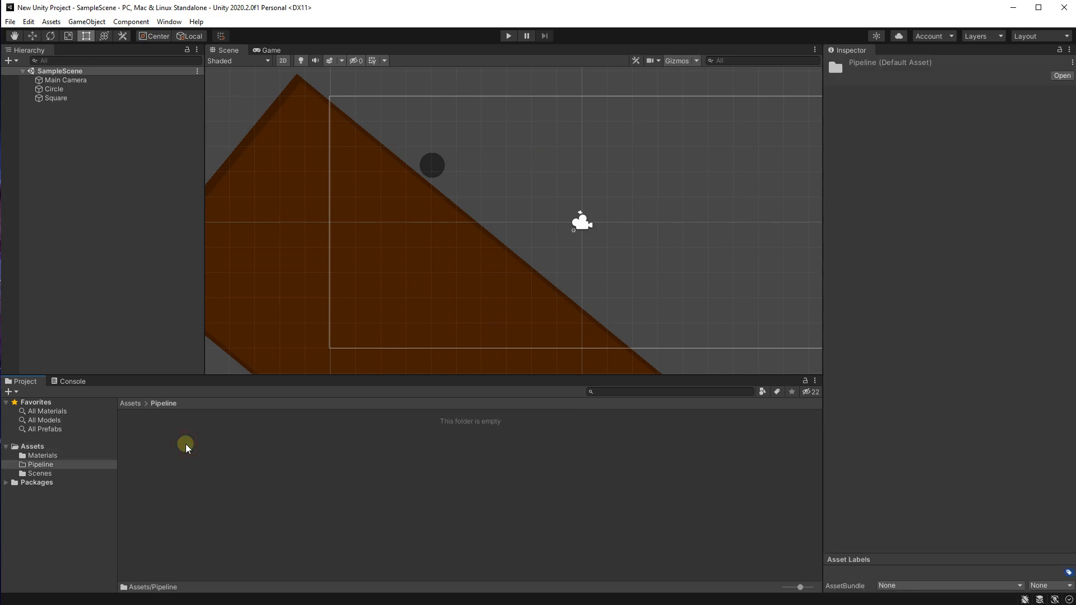
pyautogui.rightClick(254, 475)
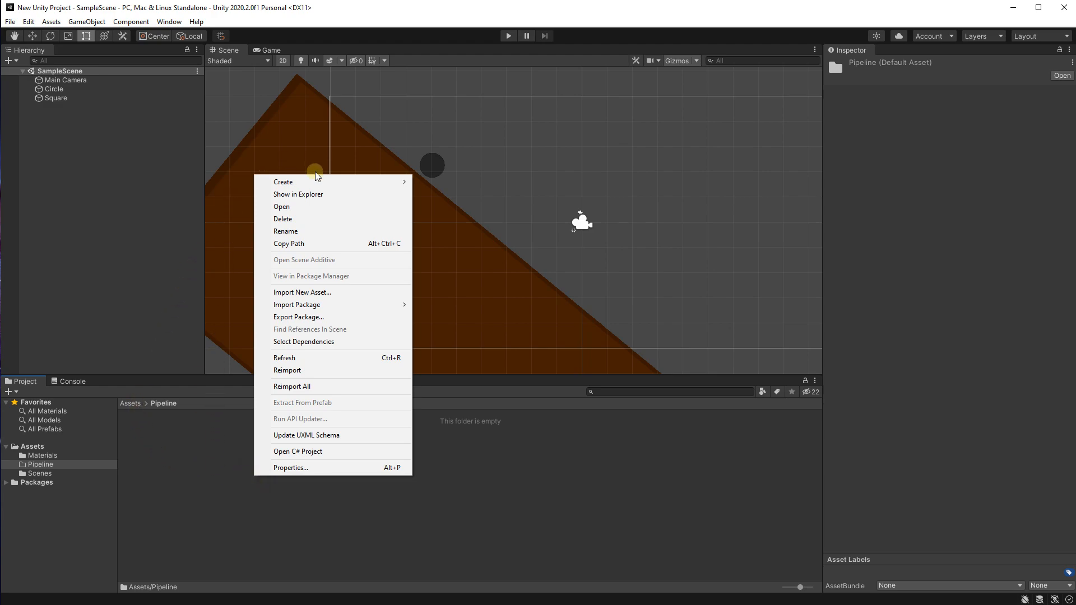
pyautogui.moveTo(319, 181)
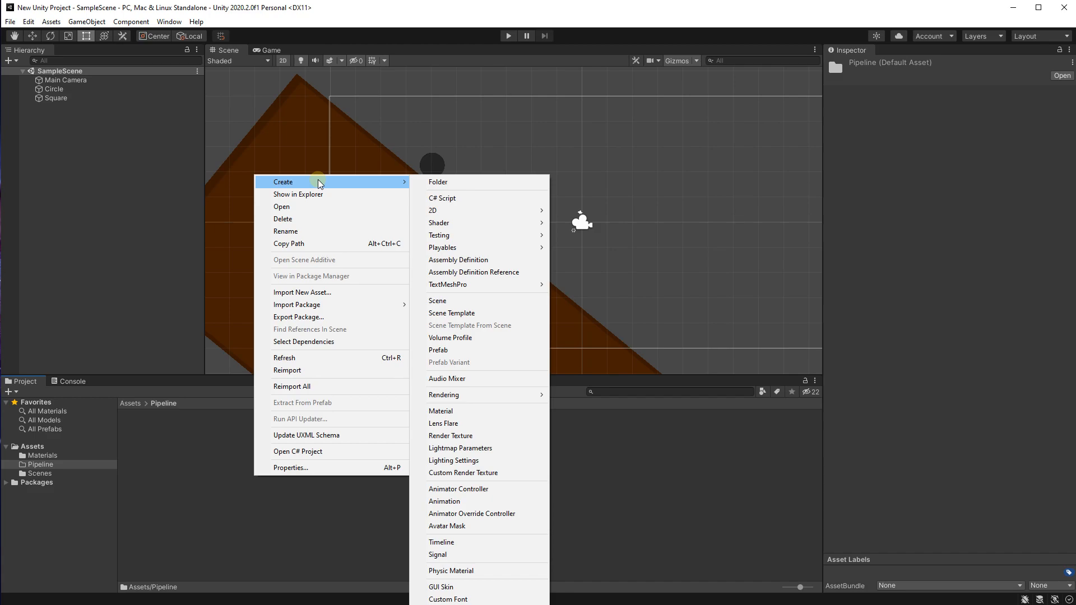
pyautogui.moveTo(470, 398)
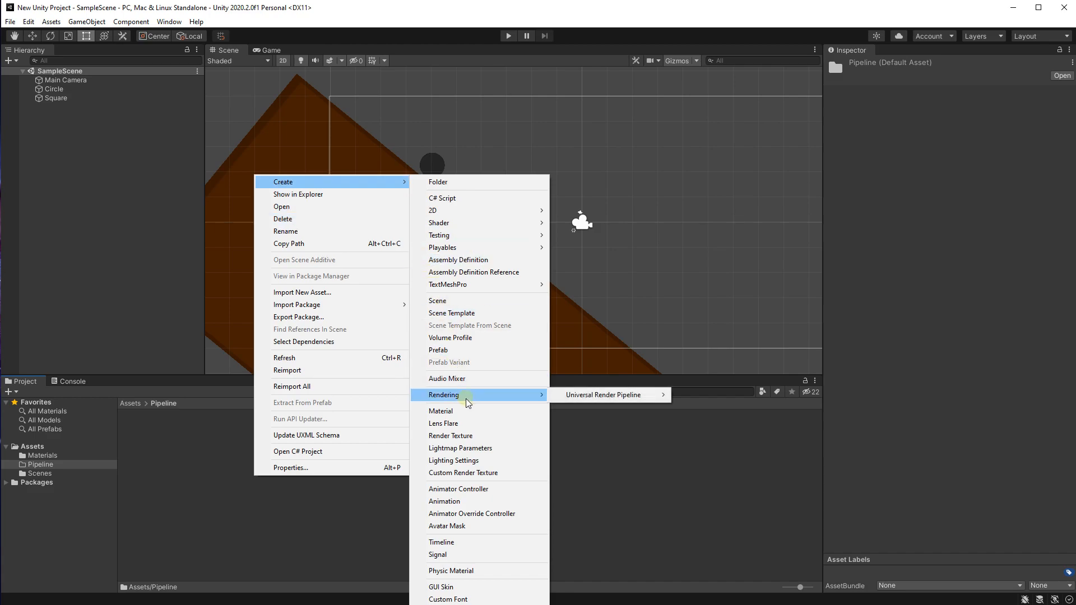
pyautogui.moveTo(583, 398)
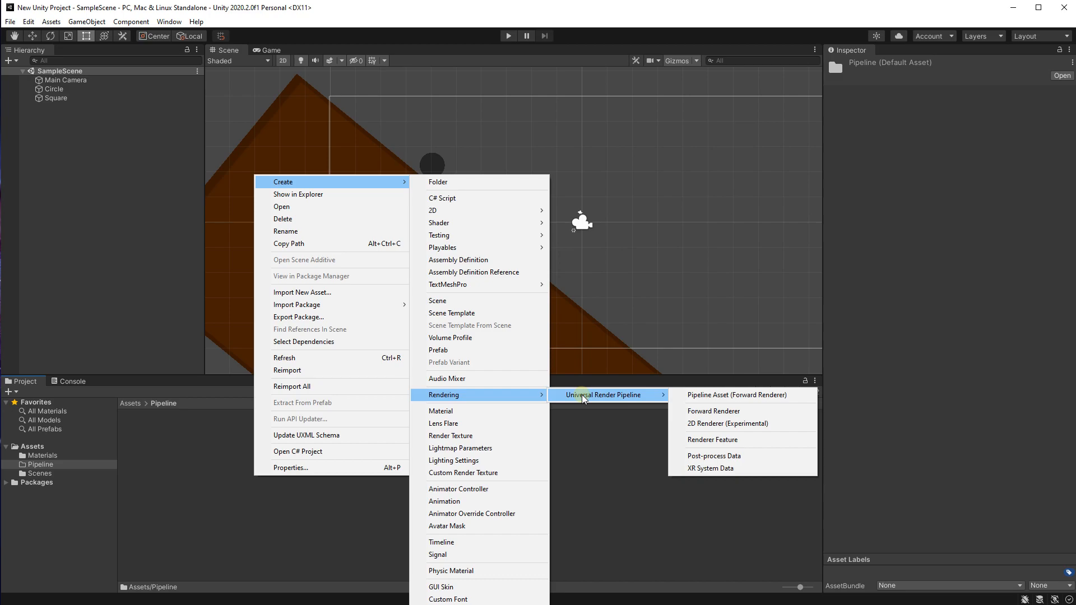
pyautogui.click(704, 396)
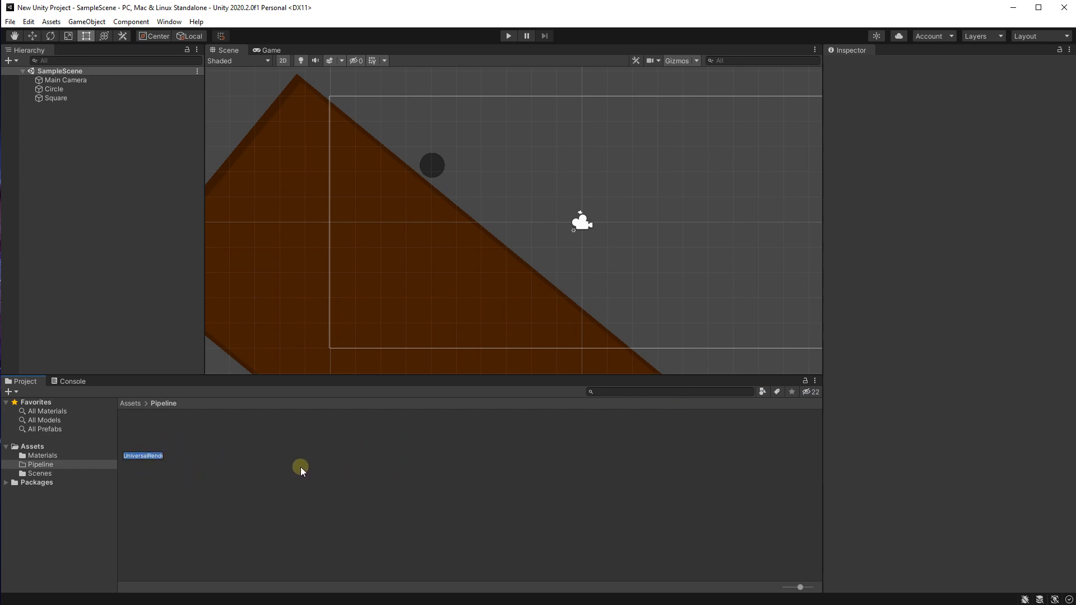
pyautogui.click(403, 491)
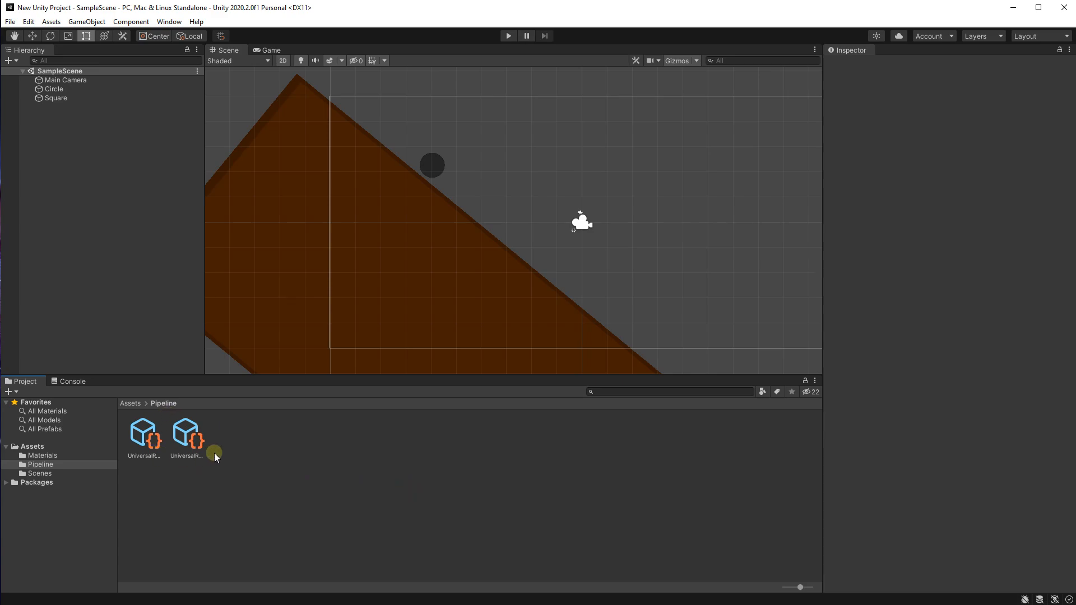
# Create a 2D Renderer (Experimental) asset for the Universal Render Pipeline in the Pipeline folder, keeping its default name.
pyautogui.rightClick(354, 449)
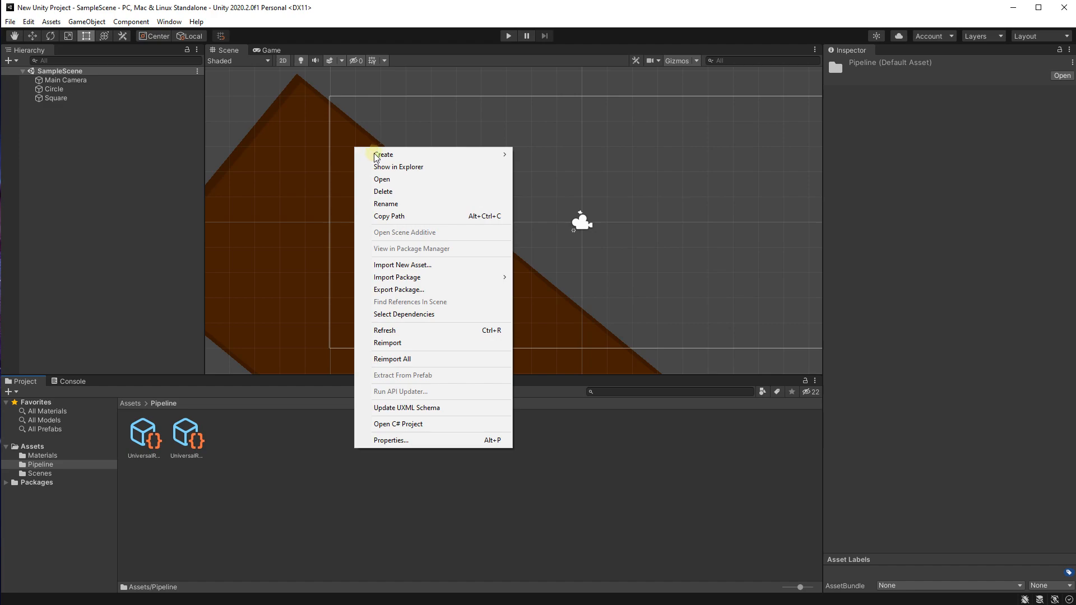
pyautogui.moveTo(377, 155)
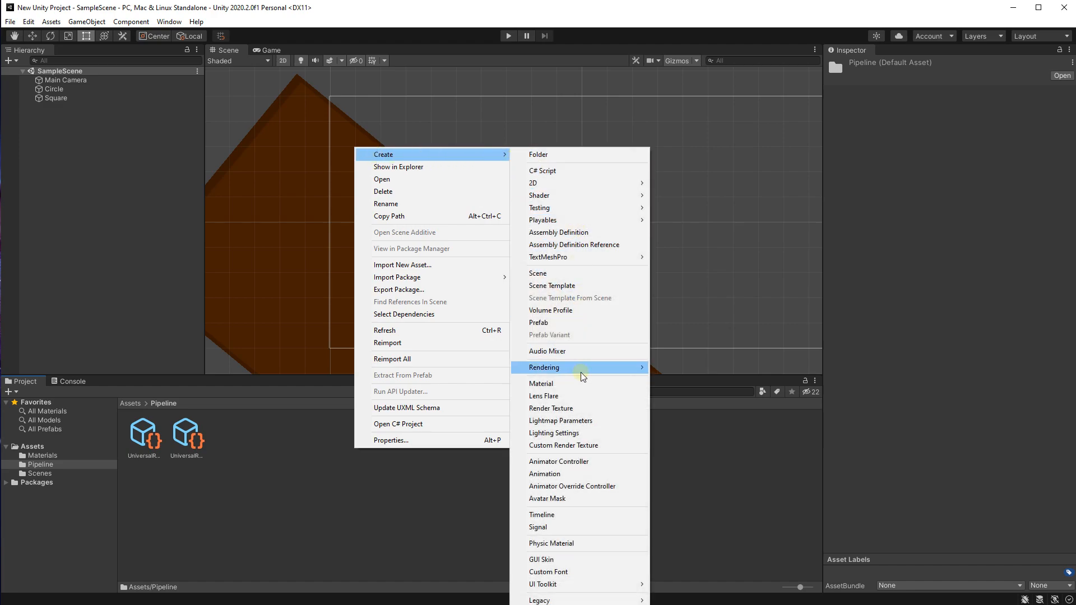
pyautogui.moveTo(582, 375)
pyautogui.moveTo(695, 372)
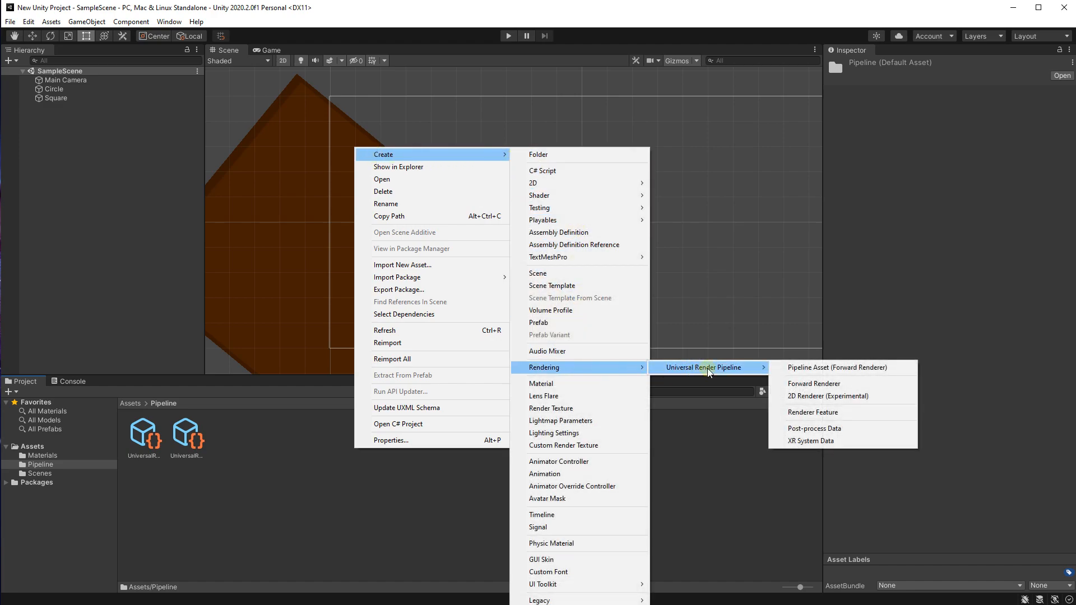
pyautogui.click(819, 399)
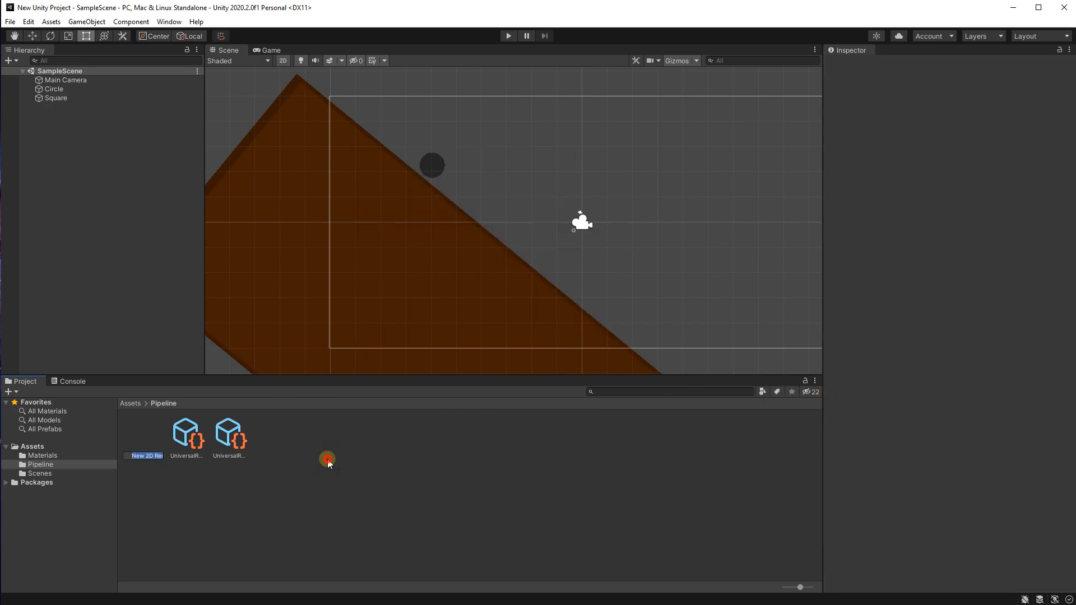
pyautogui.press('Return')
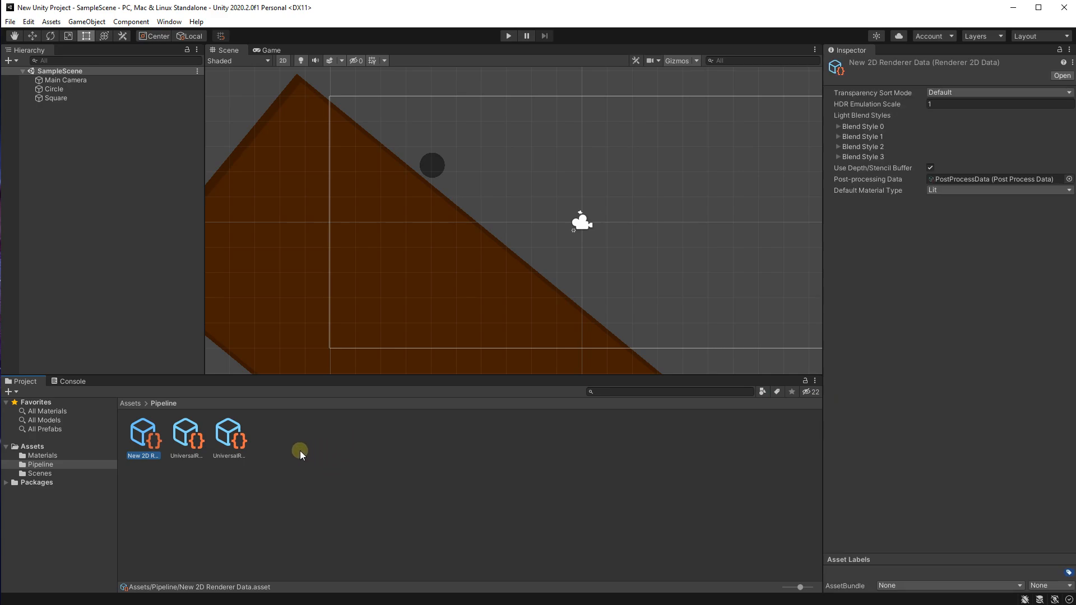
pyautogui.click(282, 463)
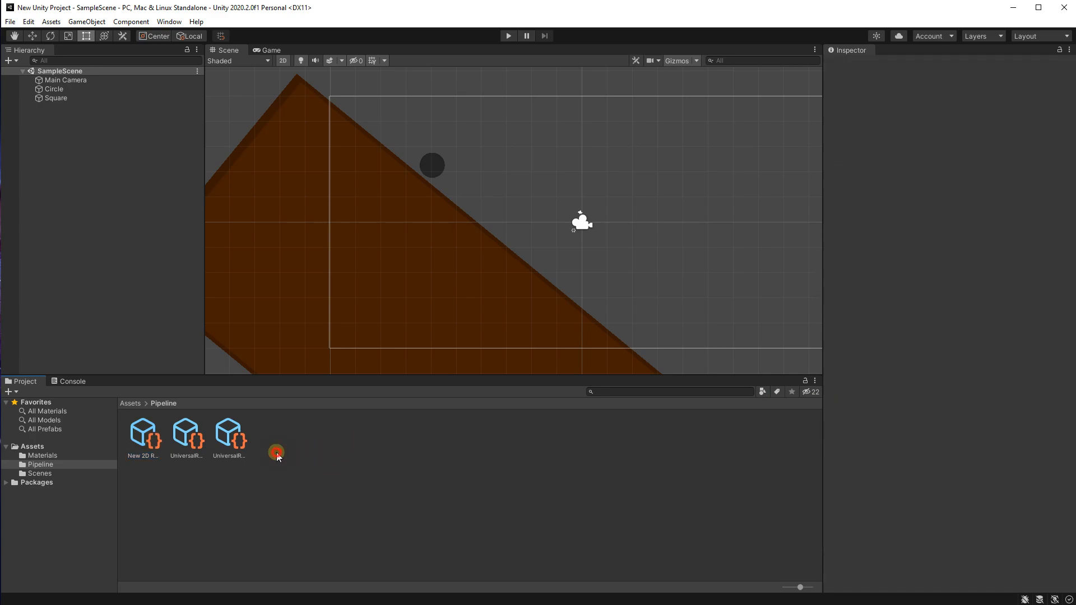
# Assign New 2D Renderer Data to slot 0 of the UniversalRenderPipelineAsset's Renderer List.
pyautogui.click(142, 442)
pyautogui.click(222, 439)
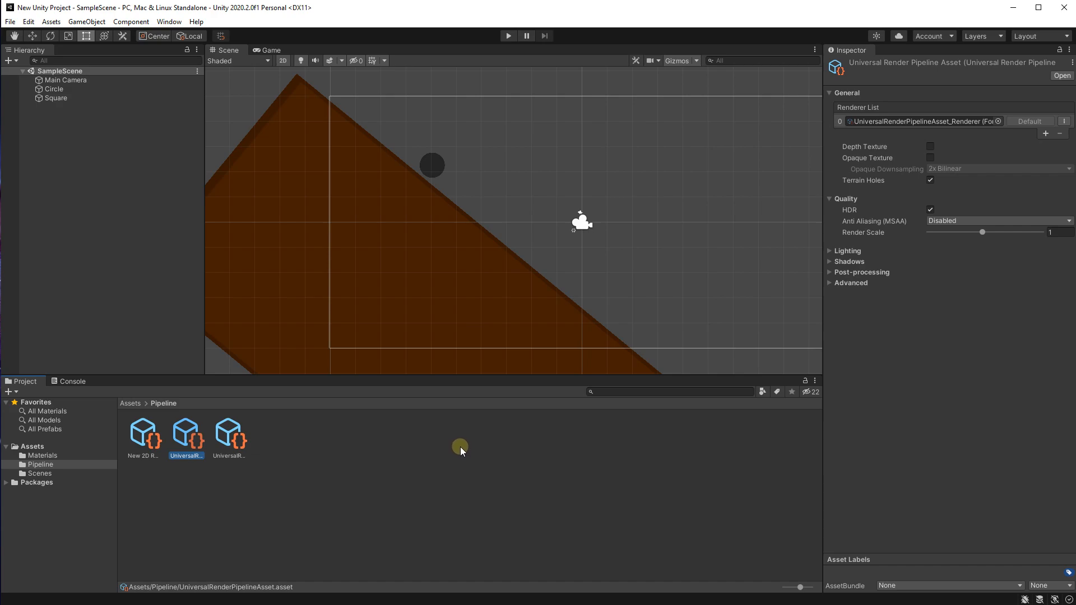
pyautogui.click(155, 441)
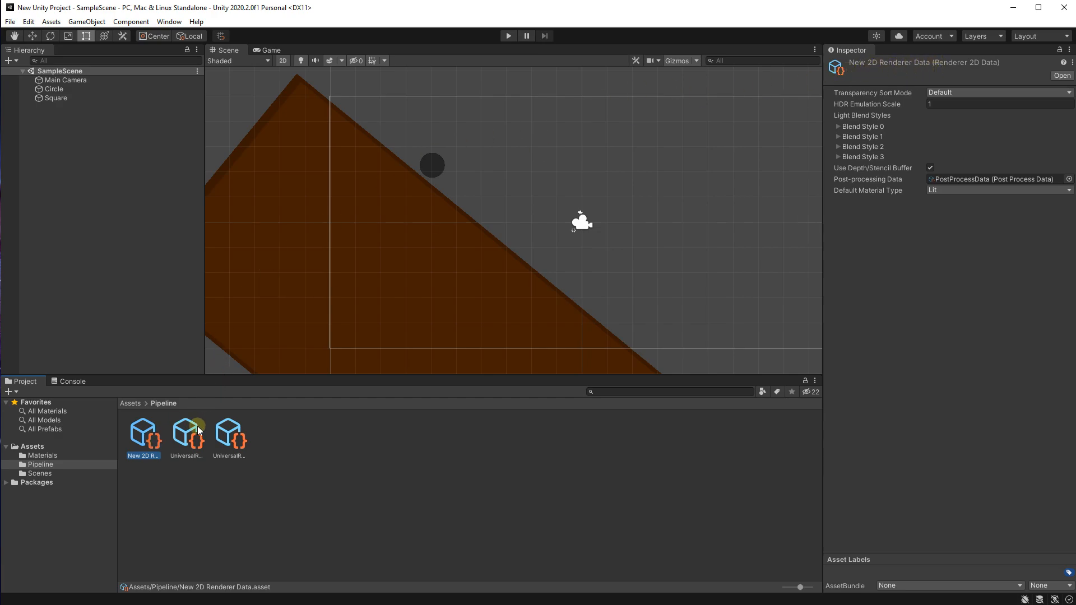
pyautogui.click(191, 443)
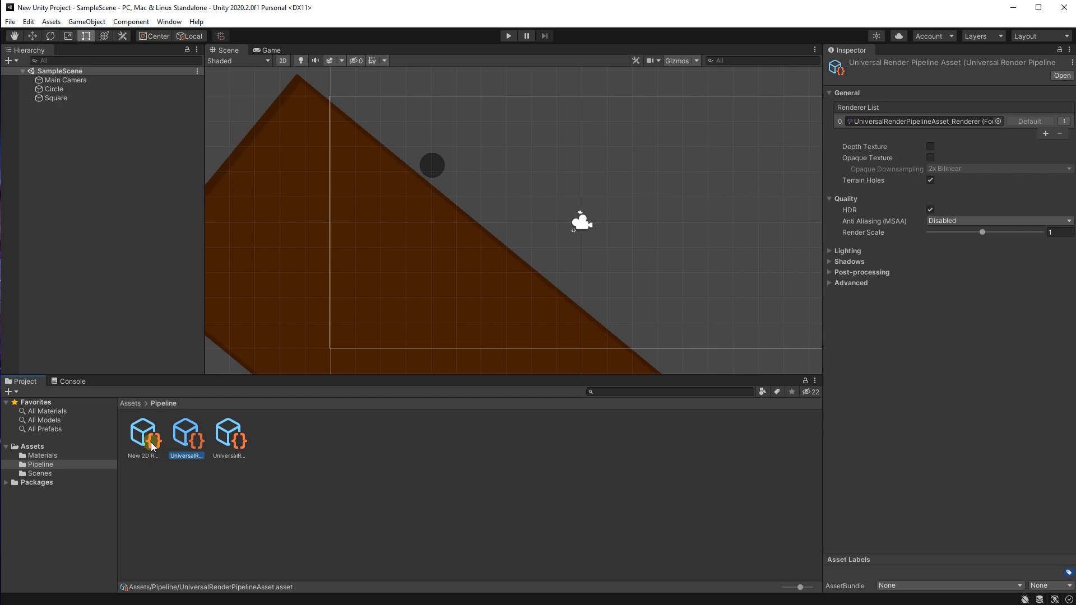
pyautogui.moveTo(149, 440); pyautogui.dragTo(919, 122)
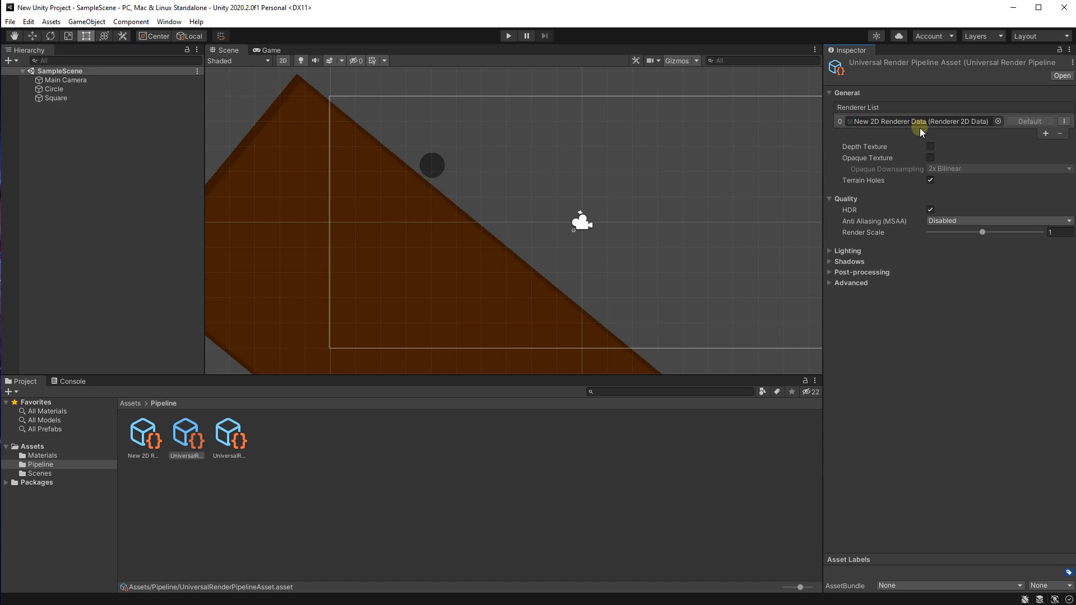
# Delete the UniversalRenderPipelineAsset_Renderer asset from the Pipeline folder.
pyautogui.click(231, 443)
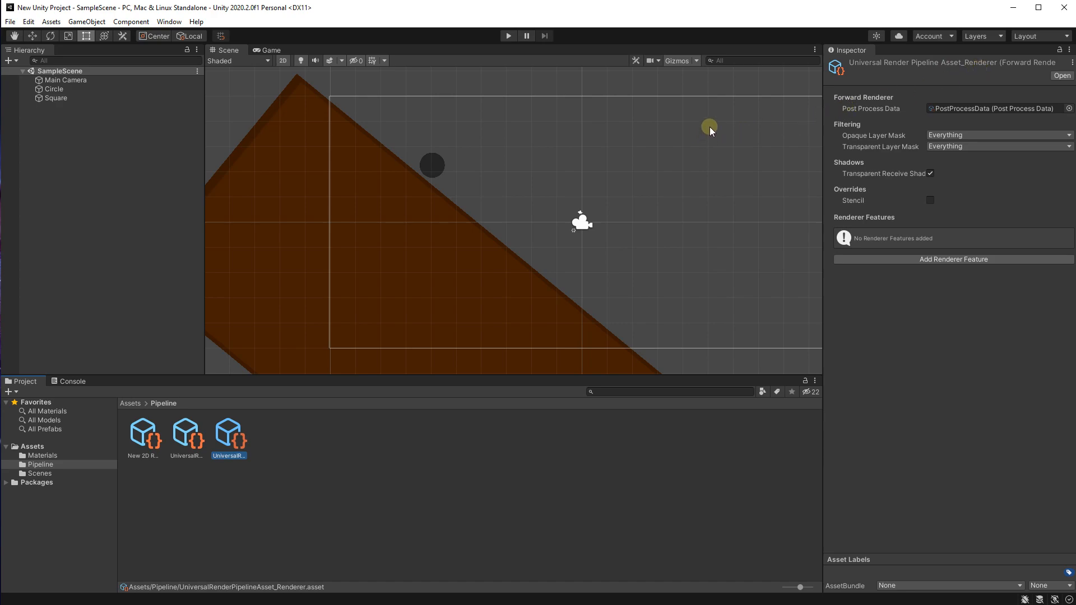
pyautogui.press('Delete')
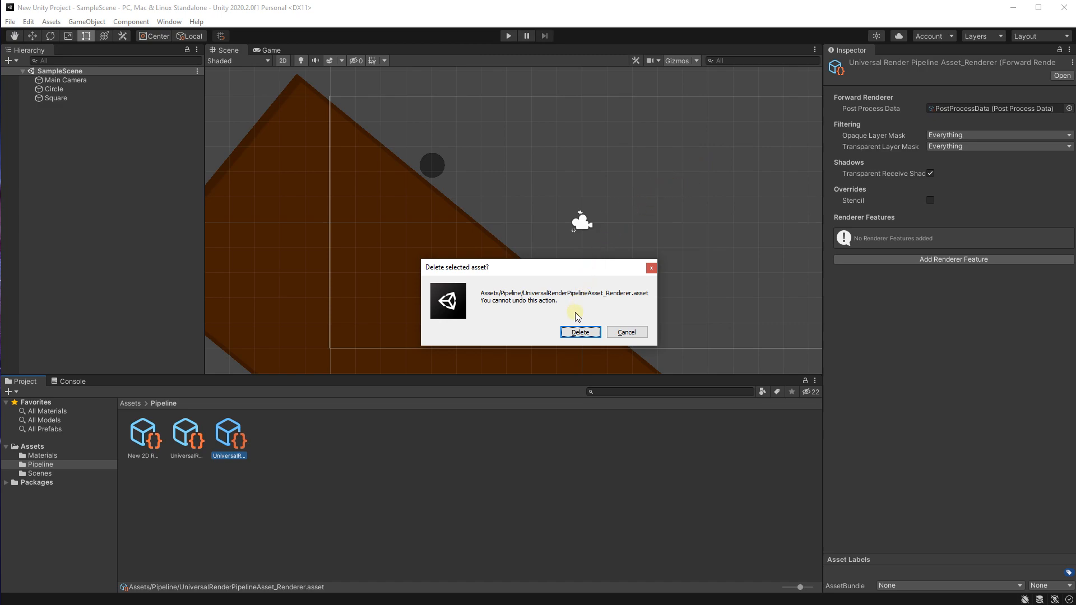
pyautogui.click(572, 334)
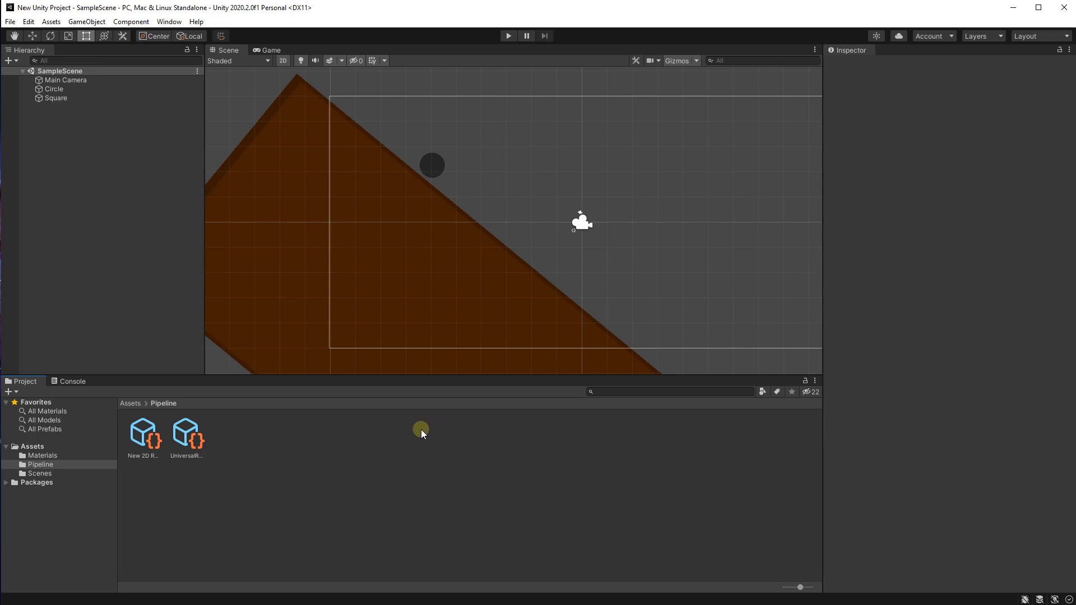
# Set the Scriptable Render Pipeline Settings in the project's Graphics settings to UniversalRenderPipelineAsset, and close the Project Settings.
pyautogui.click(28, 21)
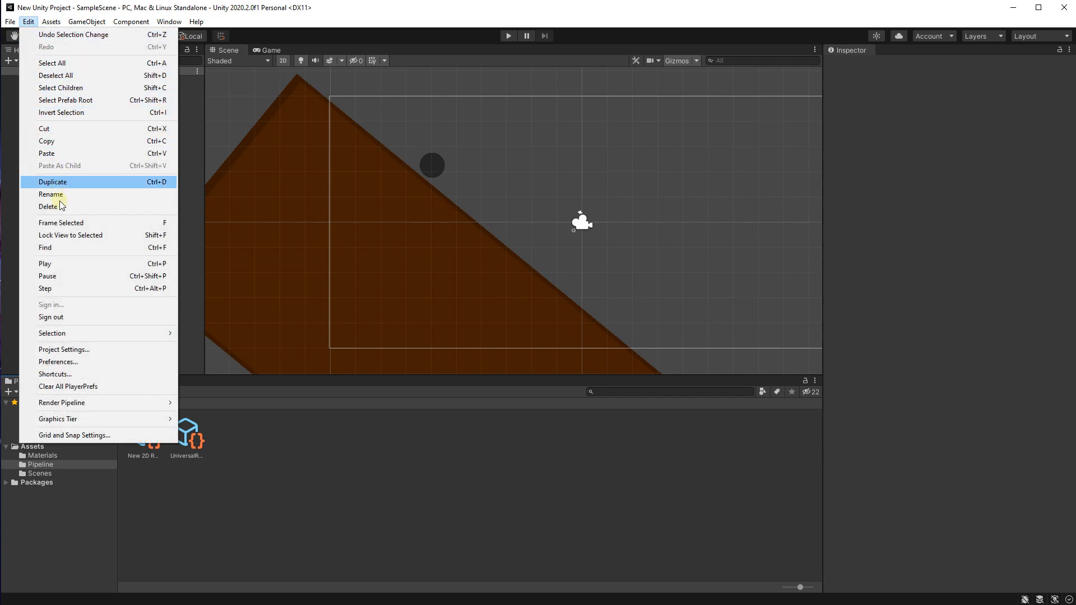
pyautogui.click(70, 351)
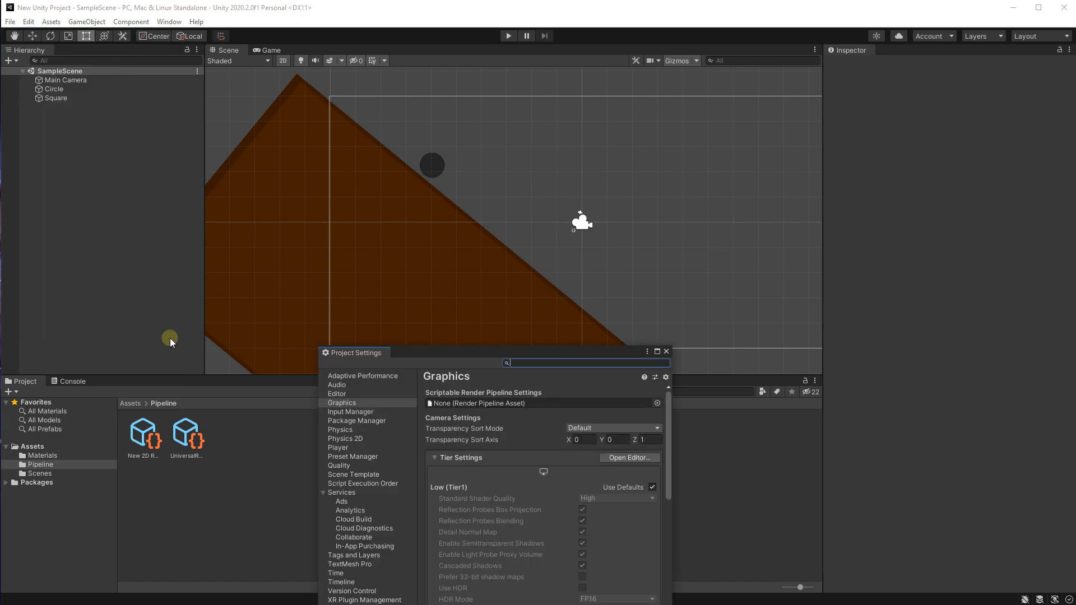
pyautogui.moveTo(447, 354); pyautogui.dragTo(474, 221)
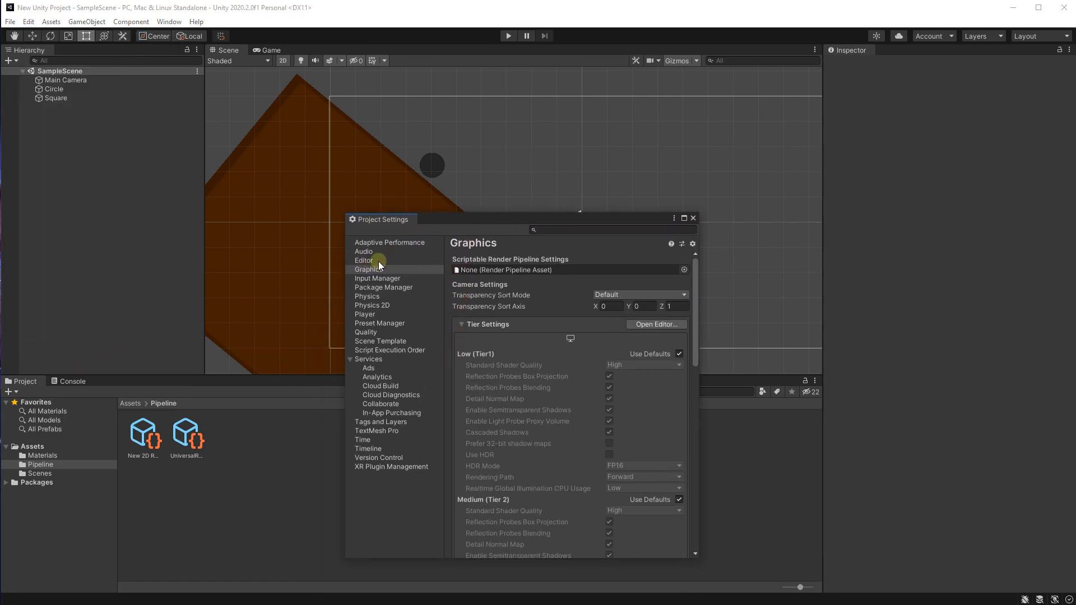
pyautogui.click(368, 271)
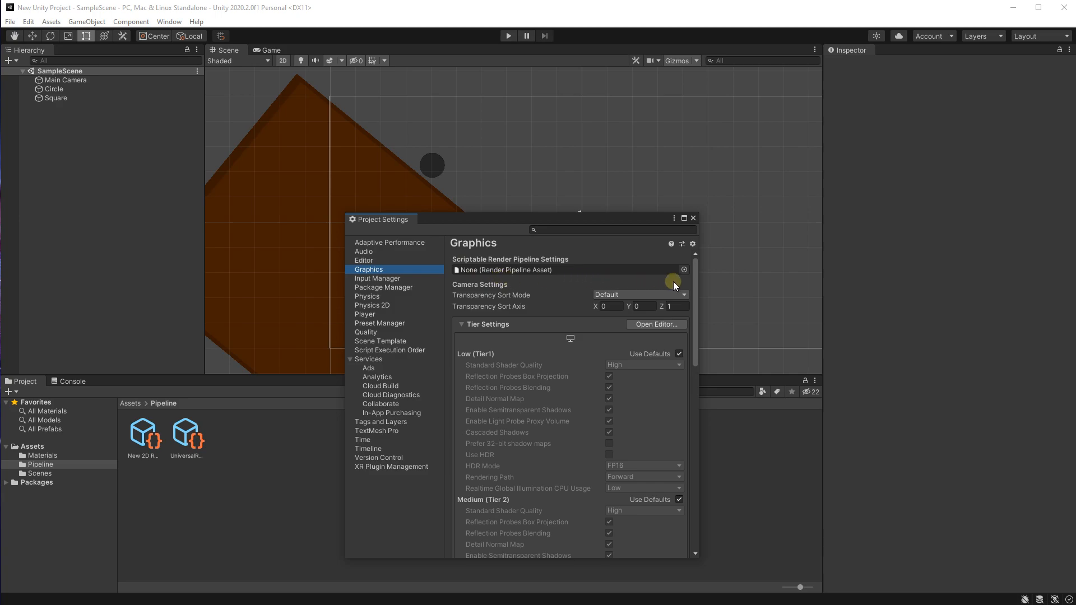
pyautogui.click(684, 270)
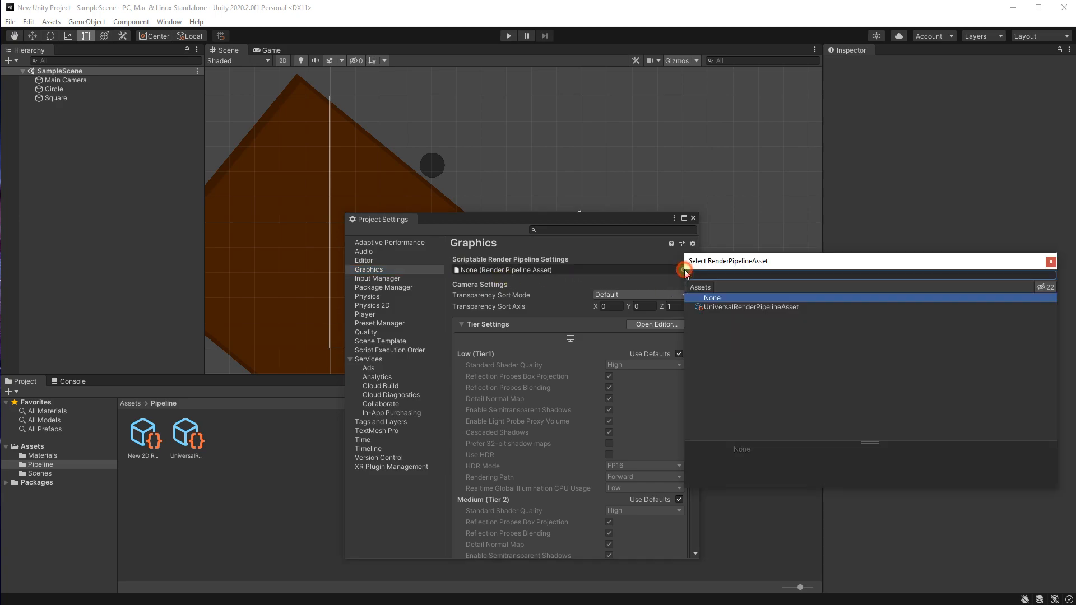
pyautogui.click(724, 308)
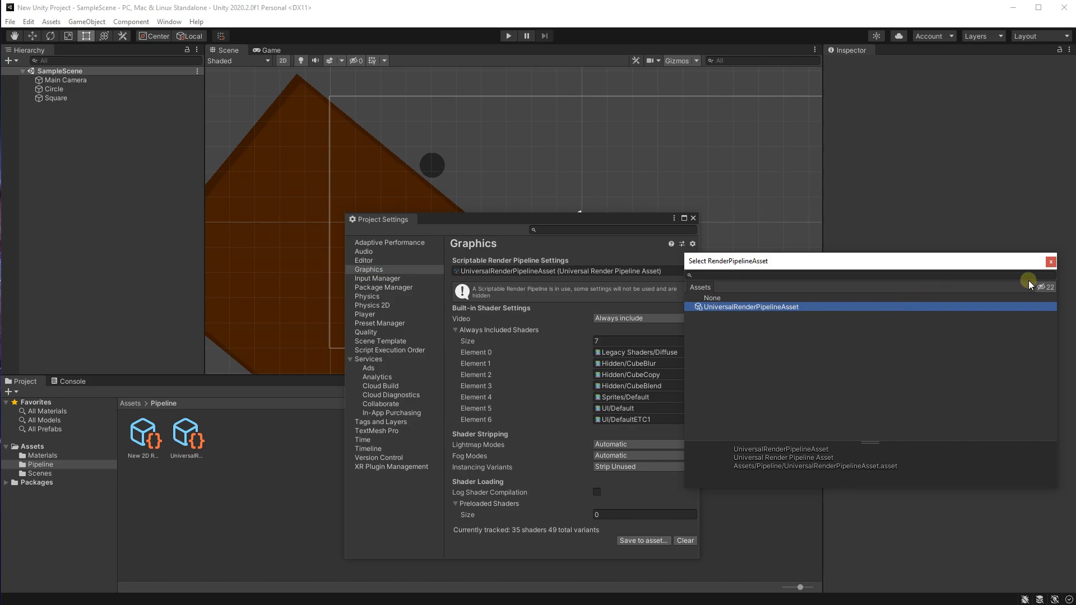
pyautogui.click(1050, 262)
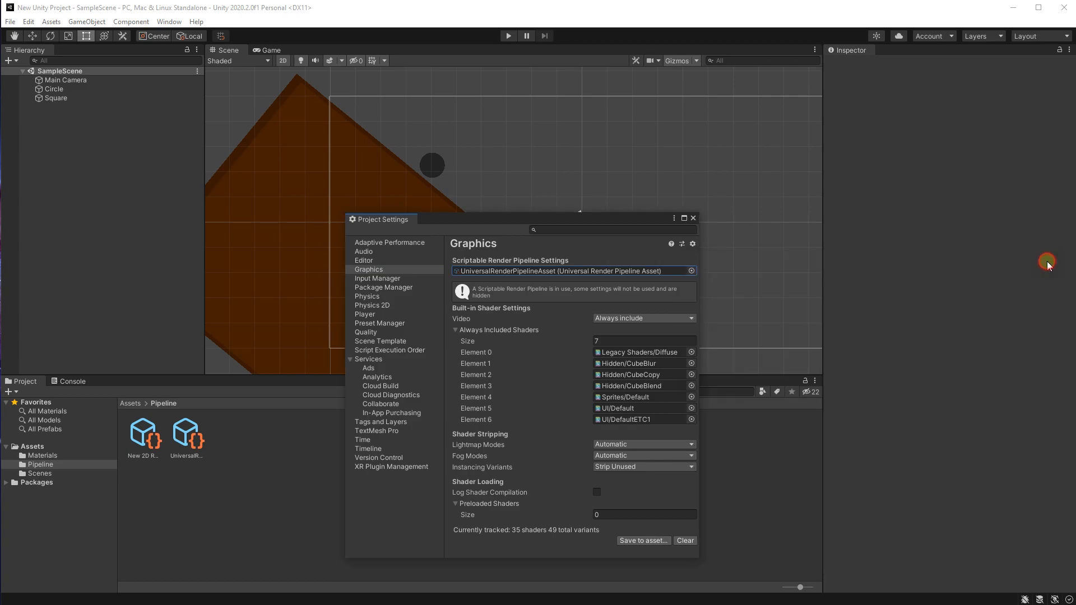
pyautogui.click(693, 219)
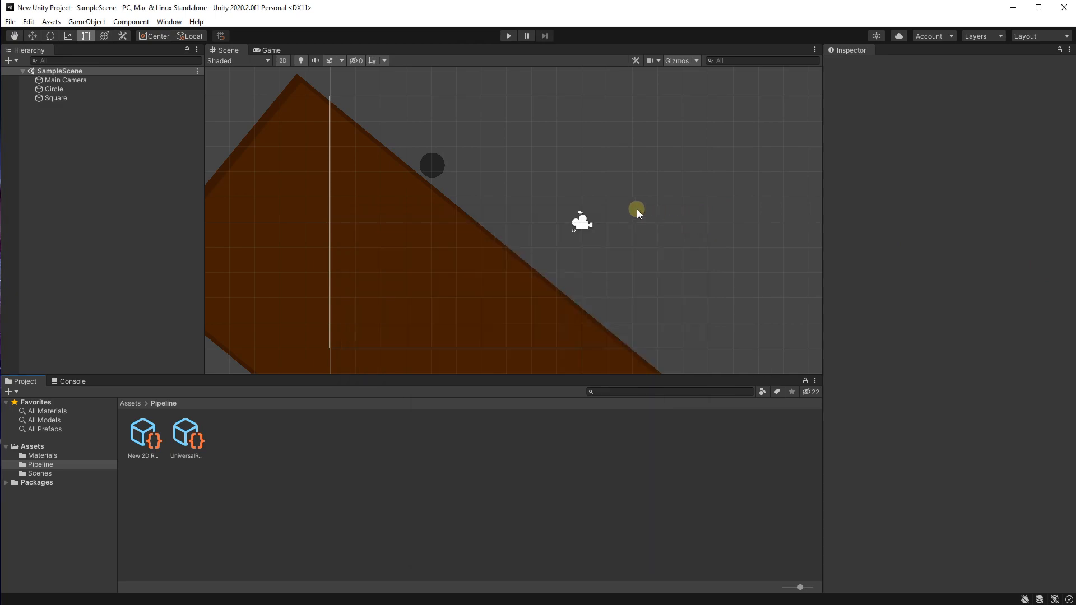
# Collapse the Main Camera's Projection settings and enable Post Processing in its Rendering settings.
pyautogui.click(118, 81)
pyautogui.click(930, 260)
pyautogui.click(270, 147)
pyautogui.click(96, 82)
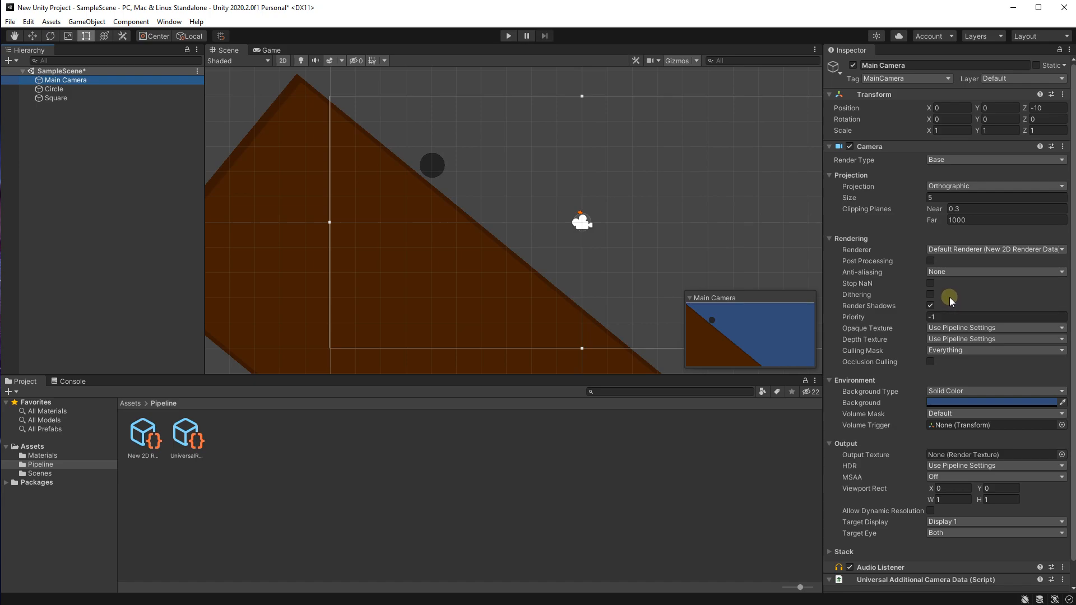
pyautogui.click(829, 238)
pyautogui.click(839, 175)
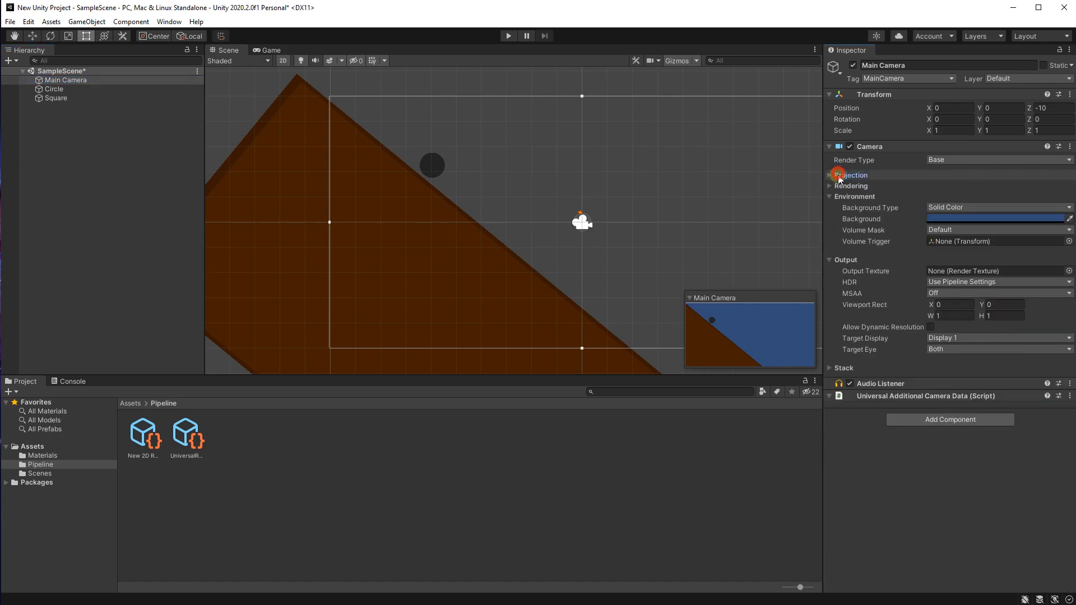
pyautogui.click(841, 196)
pyautogui.click(840, 197)
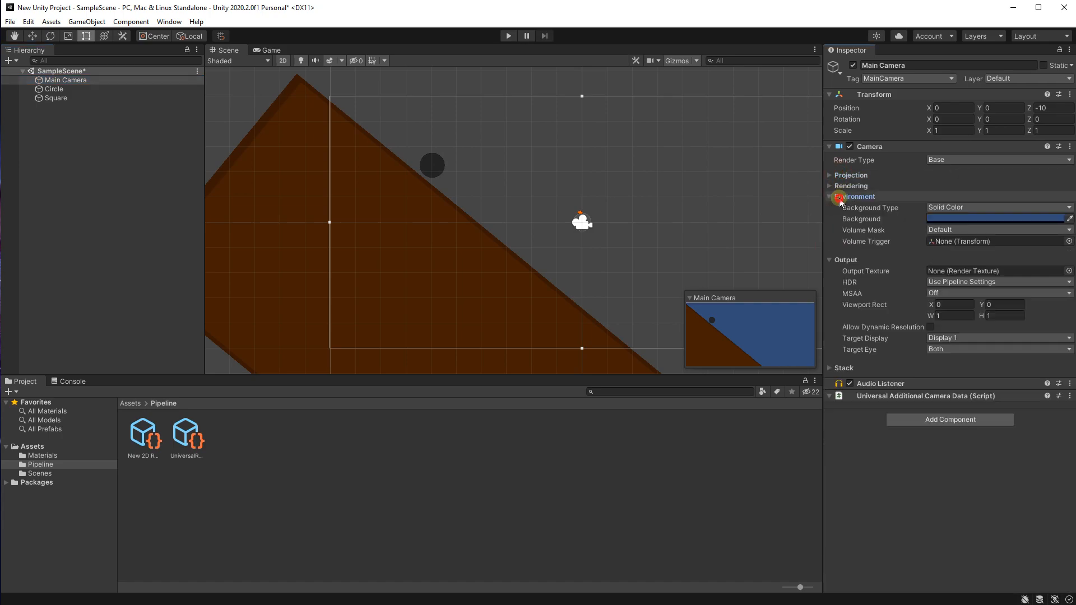
pyautogui.click(845, 186)
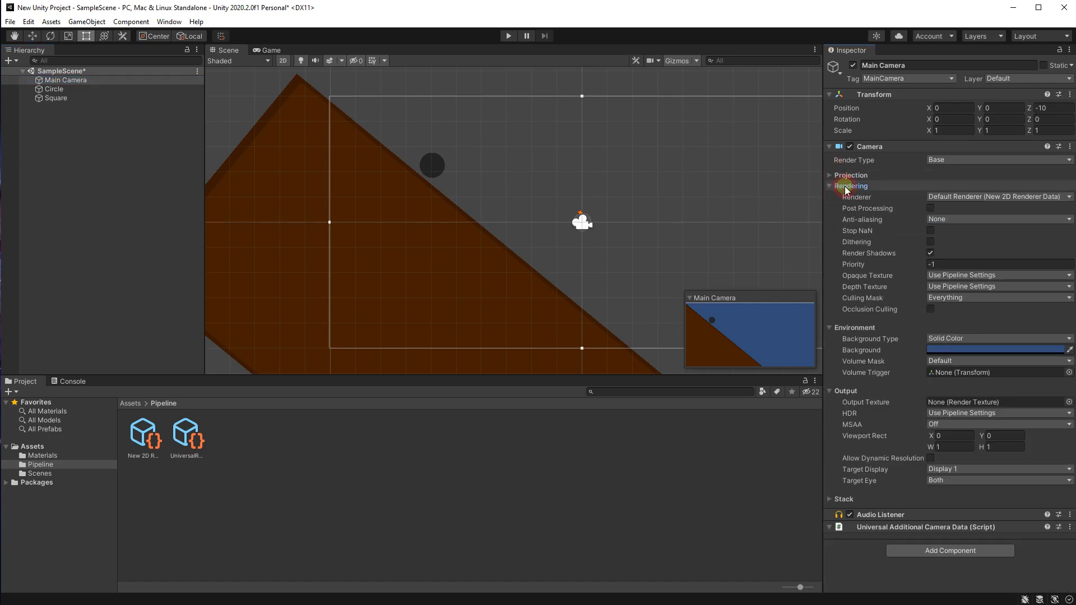
pyautogui.click(931, 208)
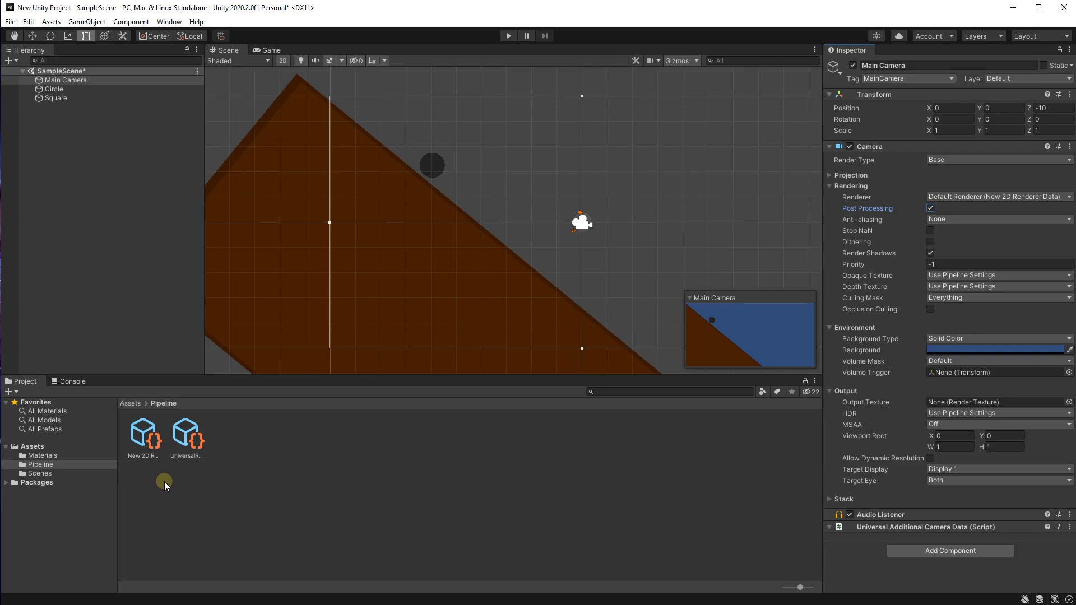
pyautogui.scroll(2, 432, 166)
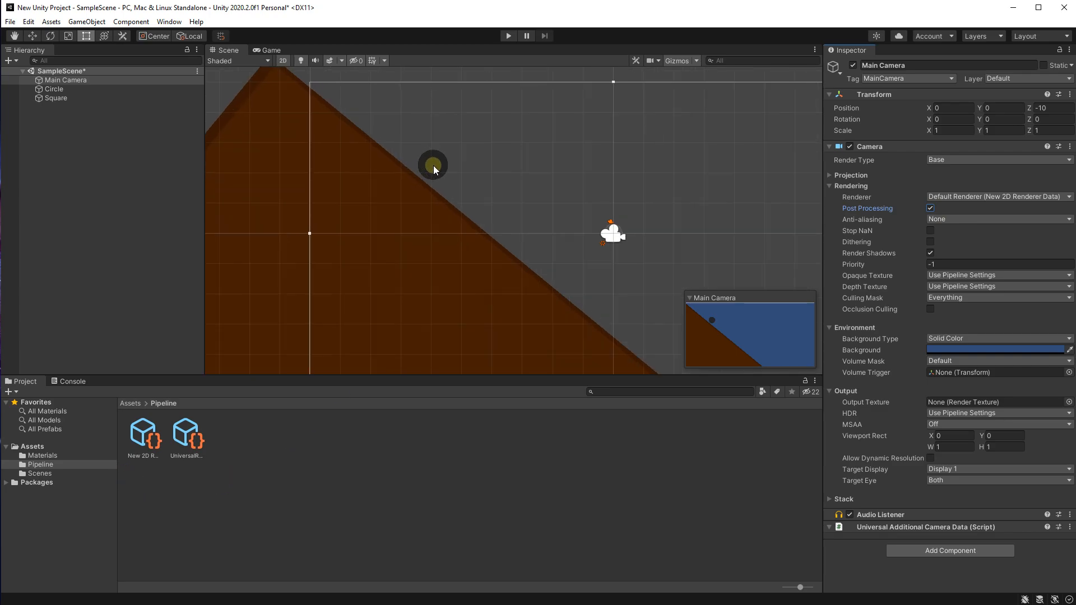
pyautogui.scroll(-3, 418, 187)
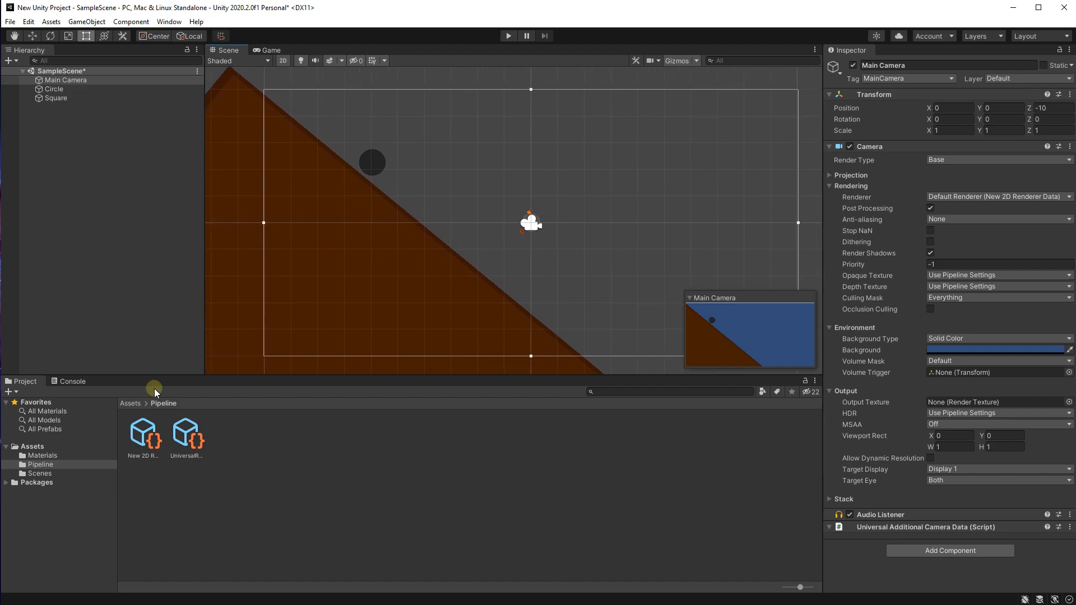
pyautogui.click(69, 448)
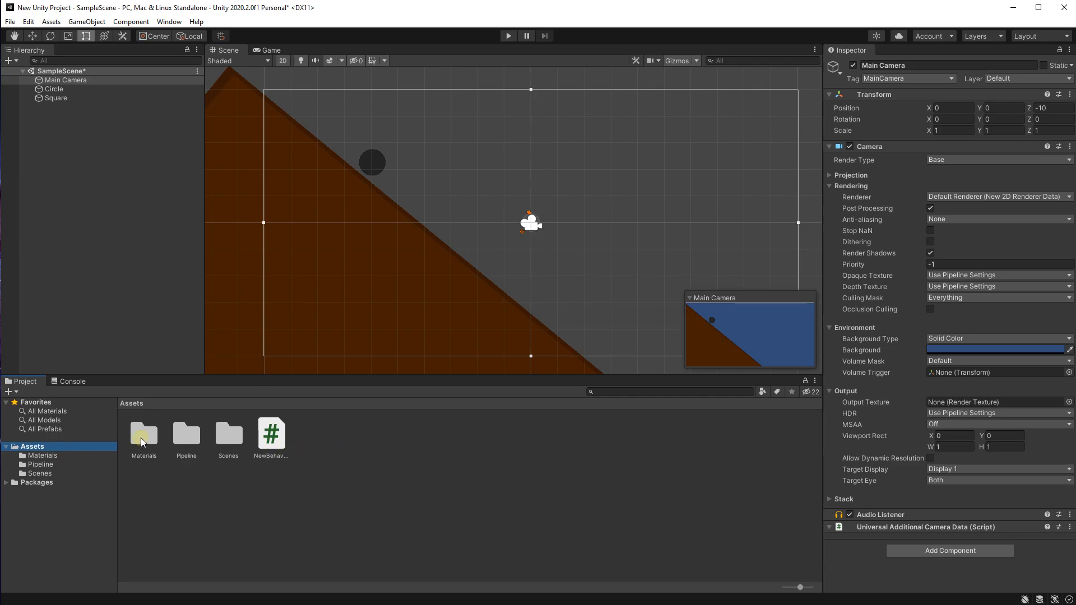
pyautogui.rightClick(347, 473)
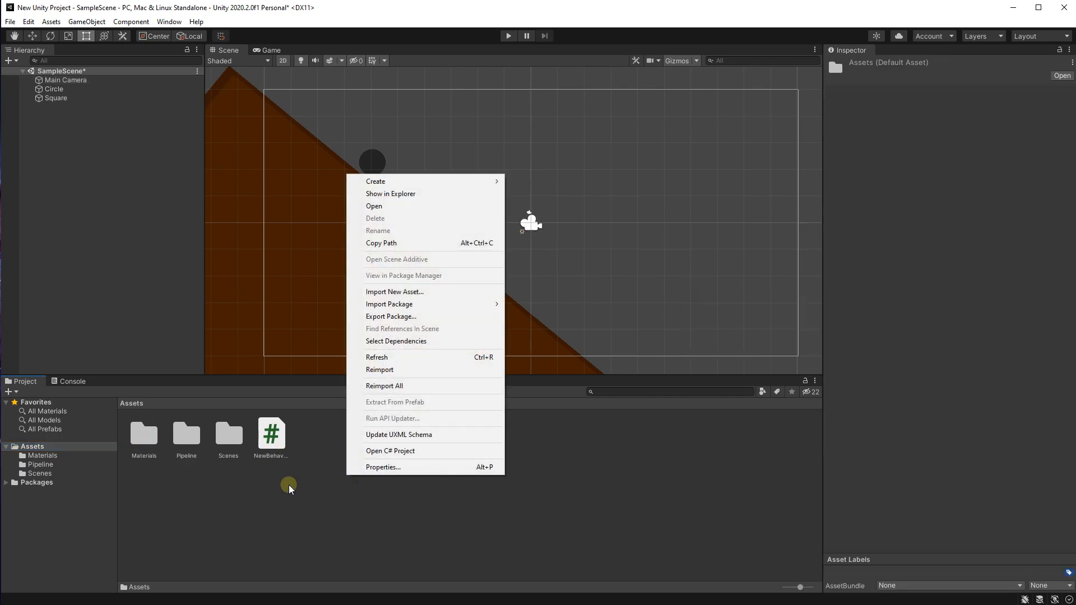
pyautogui.moveTo(385, 184)
pyautogui.moveTo(430, 181)
pyautogui.click(528, 177)
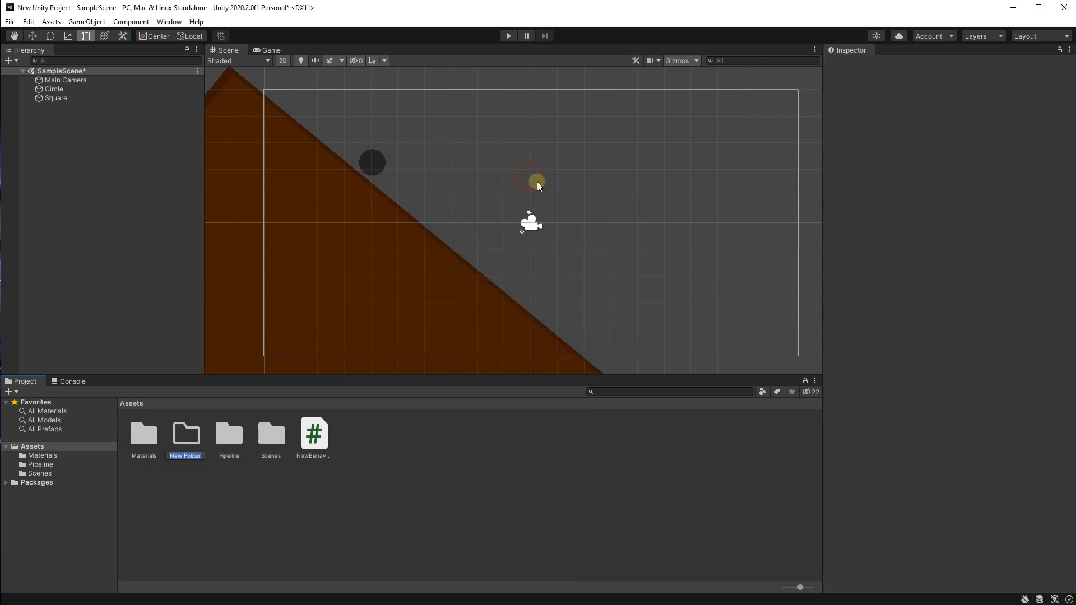
pyautogui.write('Materials 1')
pyautogui.click(469, 497)
pyautogui.press('Delete')
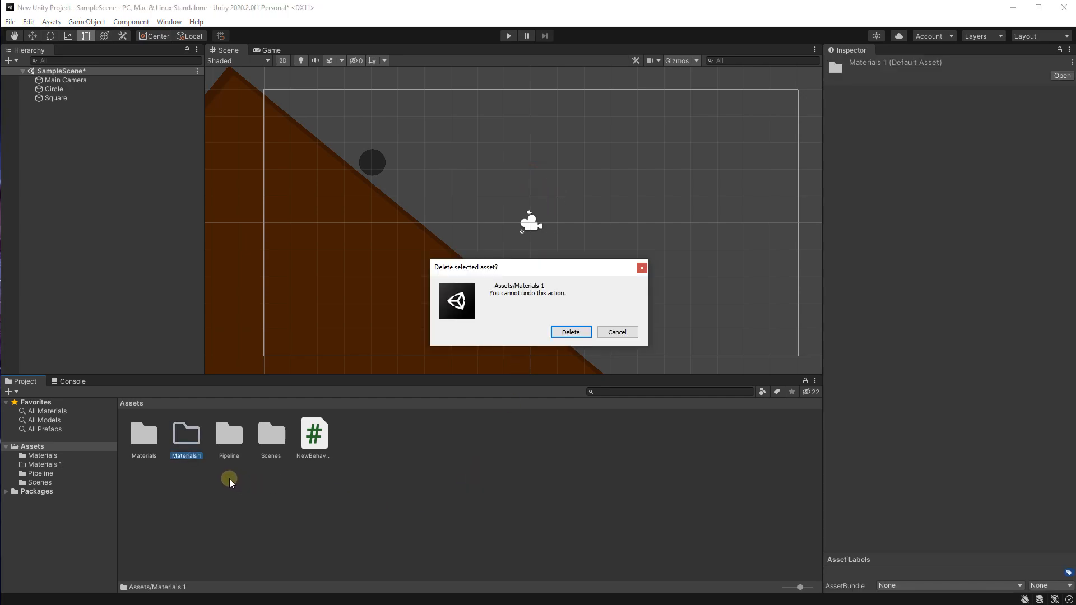
pyautogui.click(572, 333)
# Open the Materials folder in Assets and view the DirtBlock texture's import settings.
pyautogui.doubleClick(152, 439)
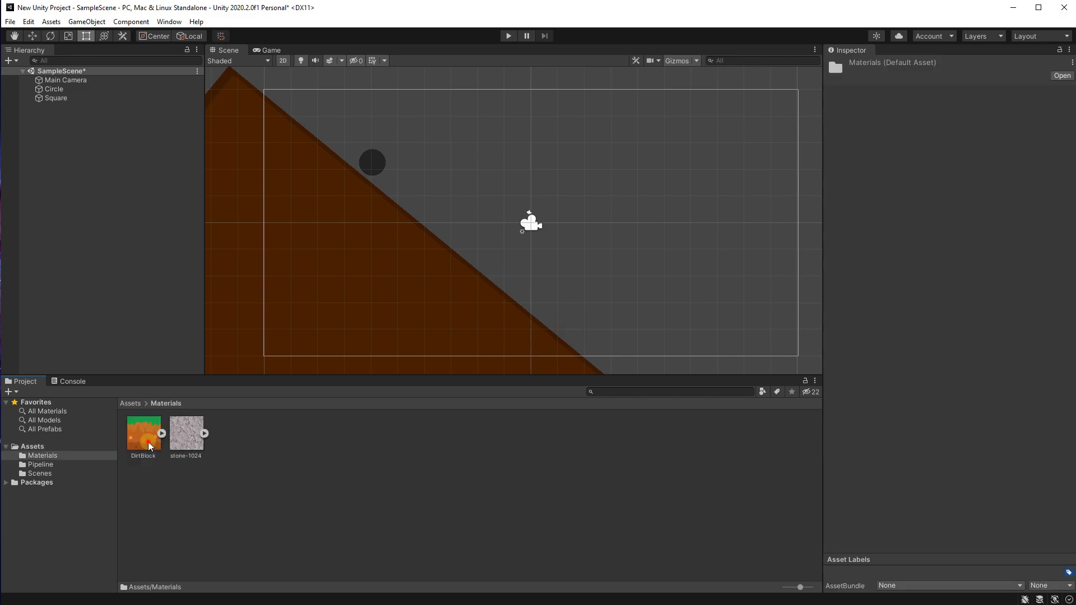
pyautogui.click(179, 450)
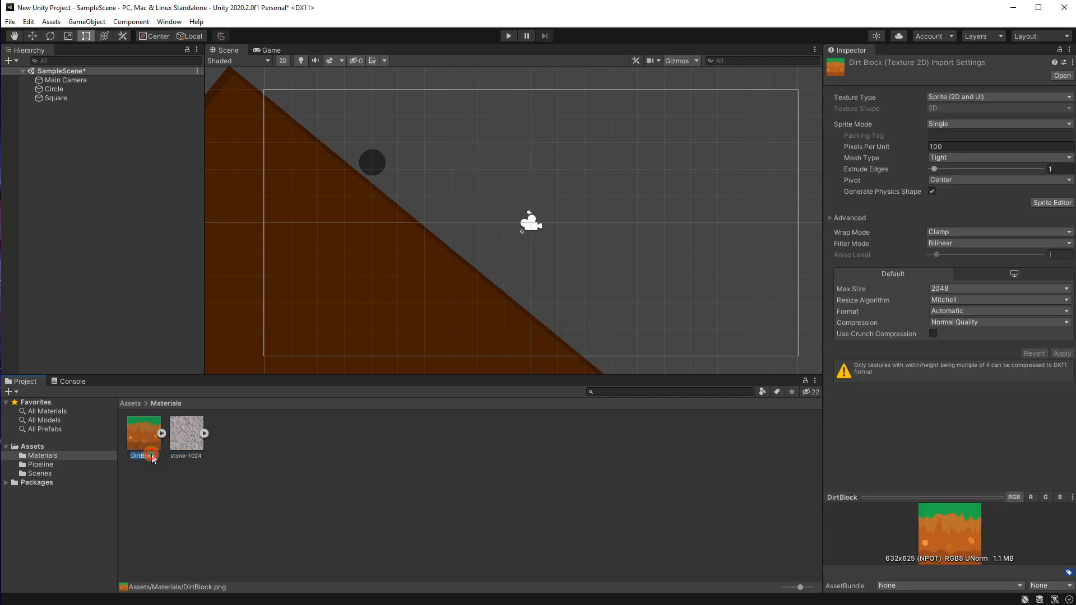
pyautogui.click(159, 454)
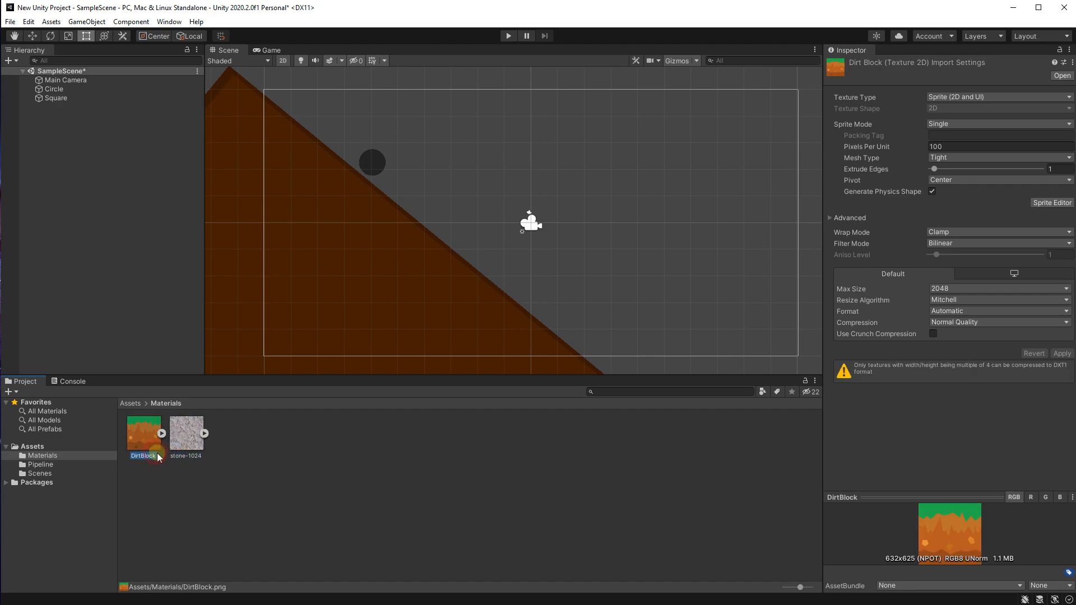
# Review the import settings of the DirtBlock and stone-1024 textures in the Materials folder.
pyautogui.click(234, 471)
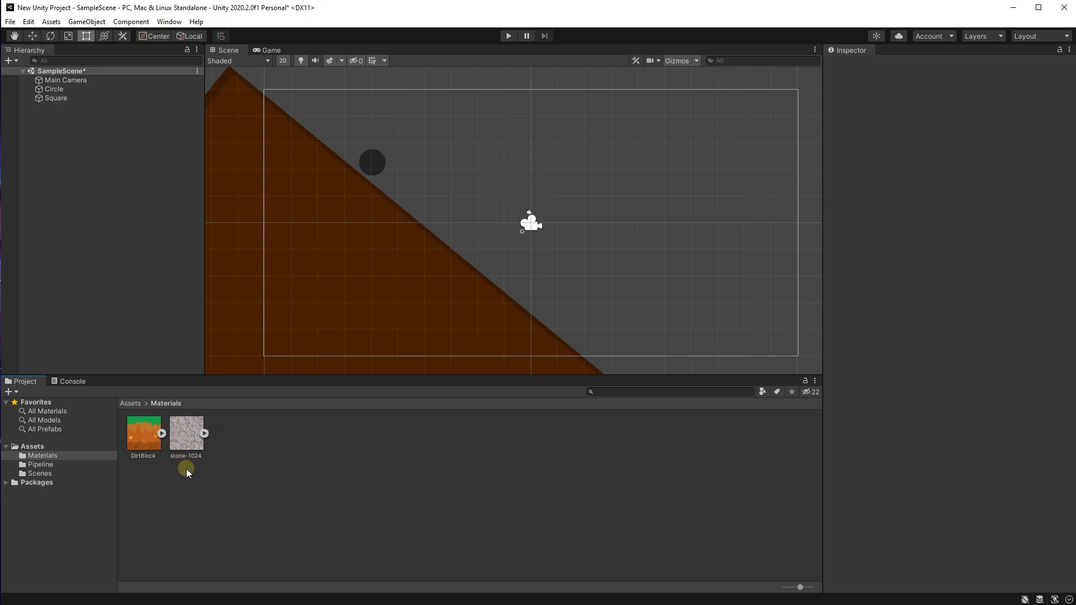
pyautogui.click(154, 452)
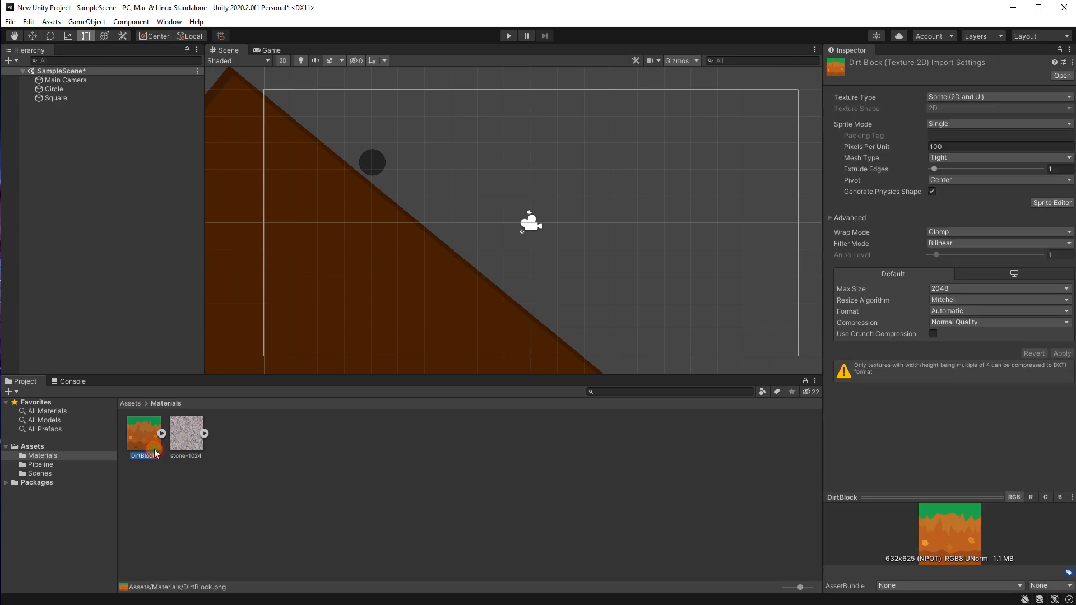
pyautogui.click(190, 449)
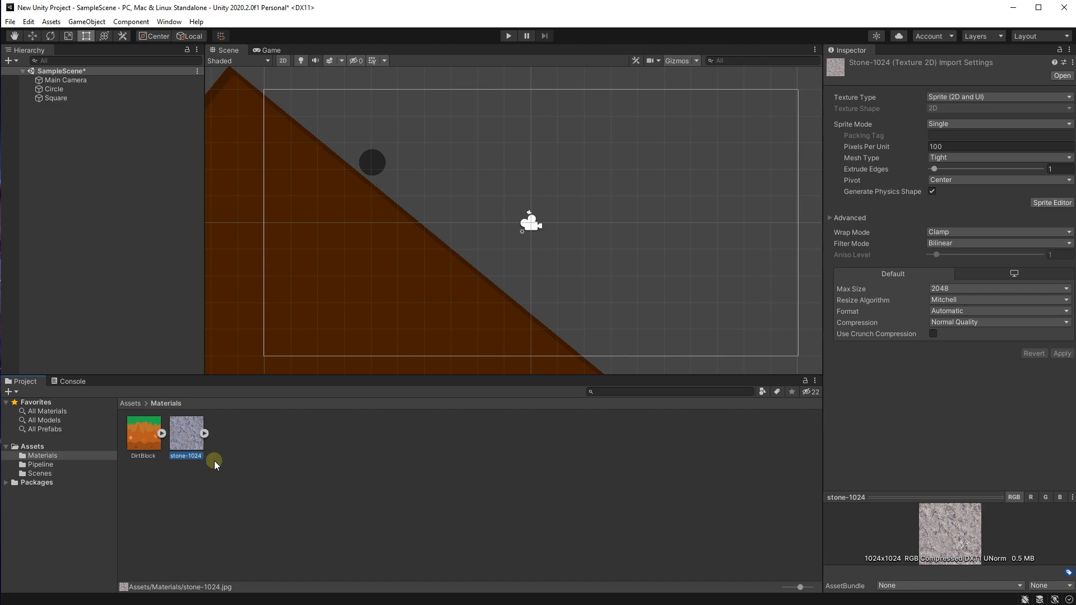
pyautogui.click(263, 474)
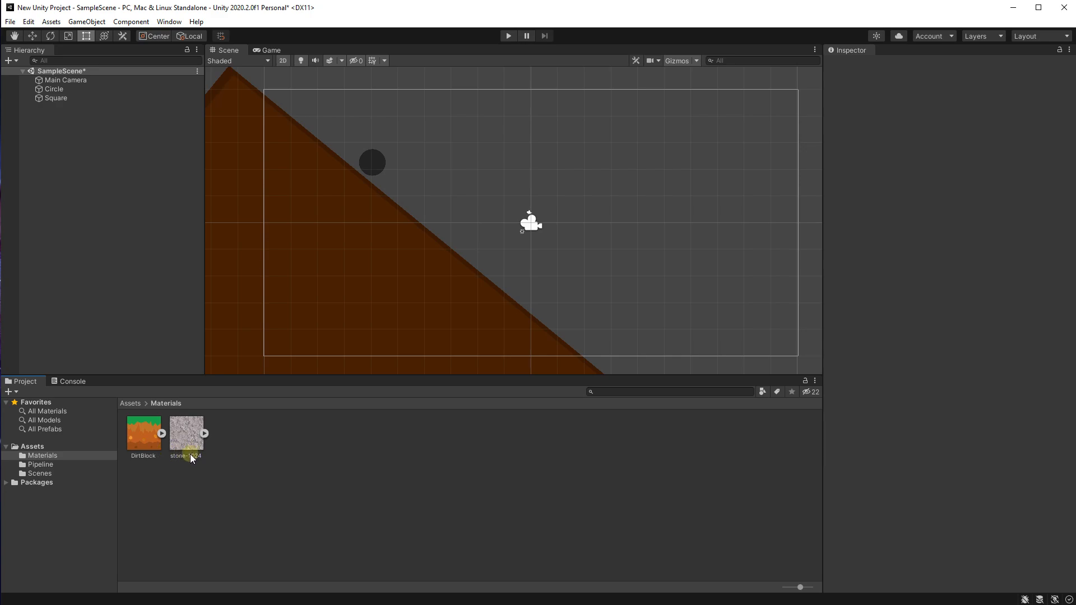
# Create a new material in the Materials folder.
pyautogui.rightClick(310, 470)
pyautogui.moveTo(354, 178)
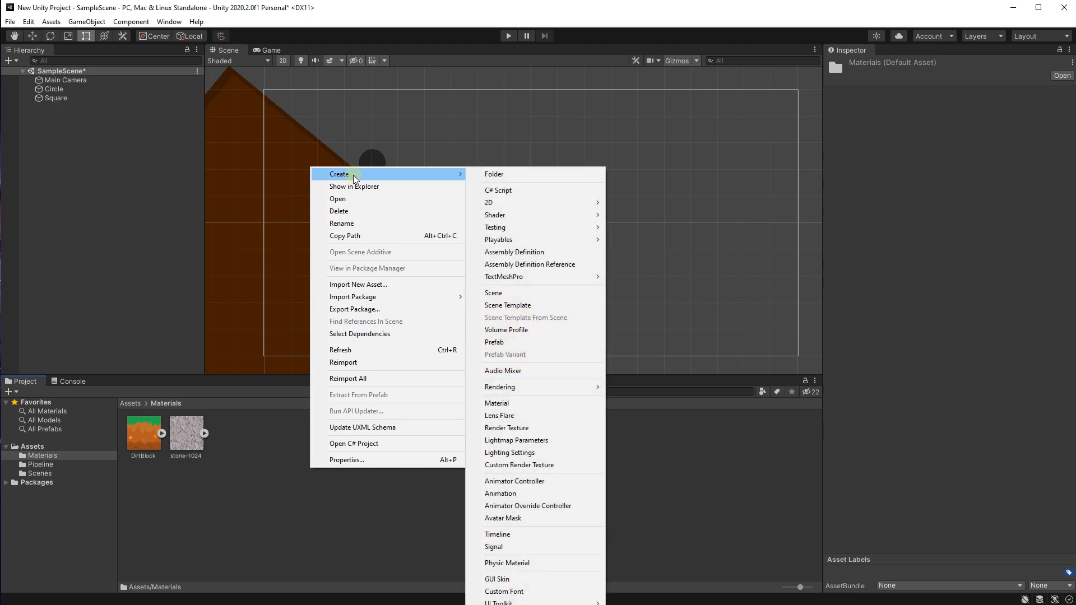
pyautogui.click(537, 403)
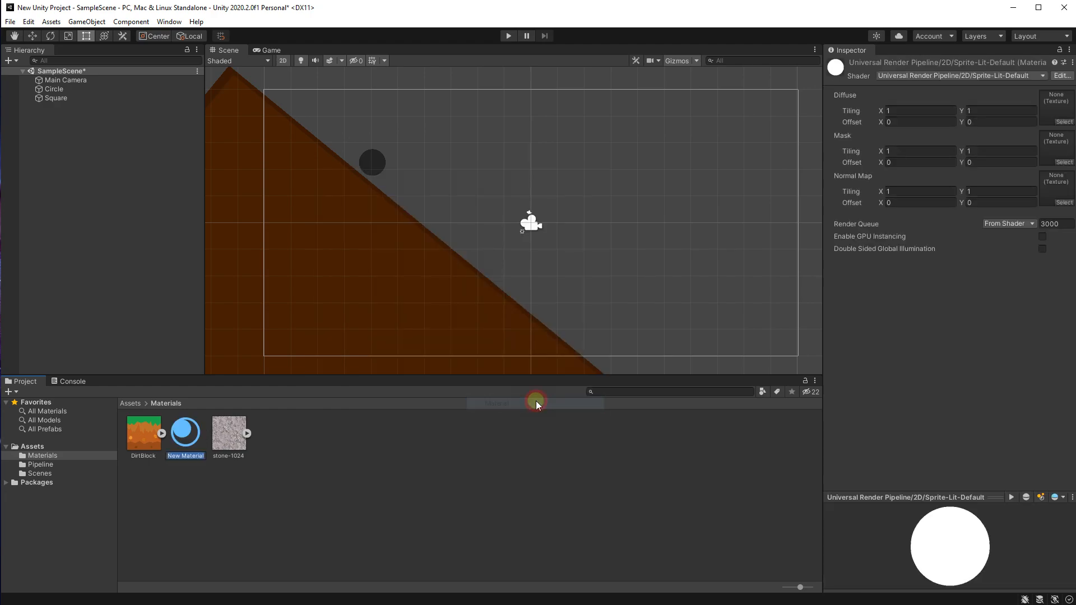
pyautogui.click(331, 504)
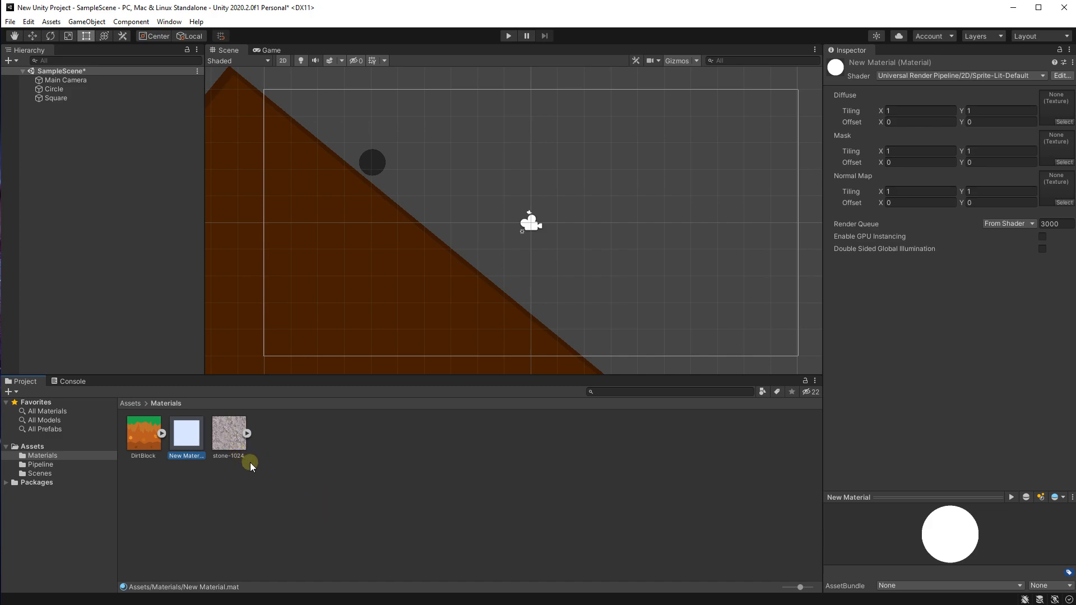
# Rename the new material as Stone_Material.
pyautogui.scroll(7, 349, 142)
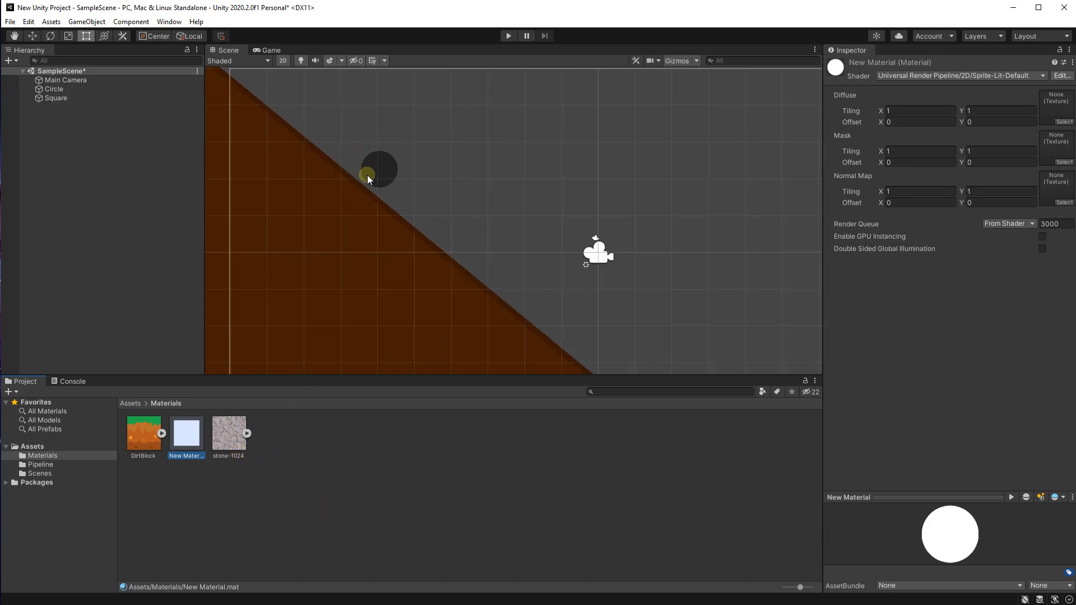
pyautogui.scroll(-6, 306, 267)
pyautogui.moveTo(305, 267); pyautogui.dragTo(395, 267, button='middle')
pyautogui.scroll(-1, 305, 278)
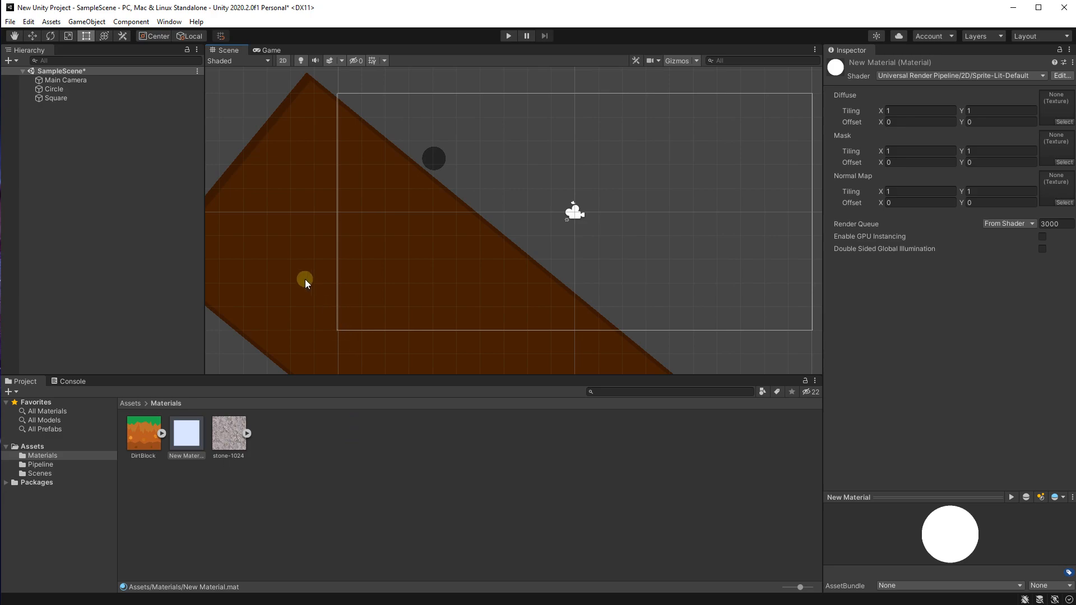
pyautogui.rightClick(195, 438)
pyautogui.click(229, 198)
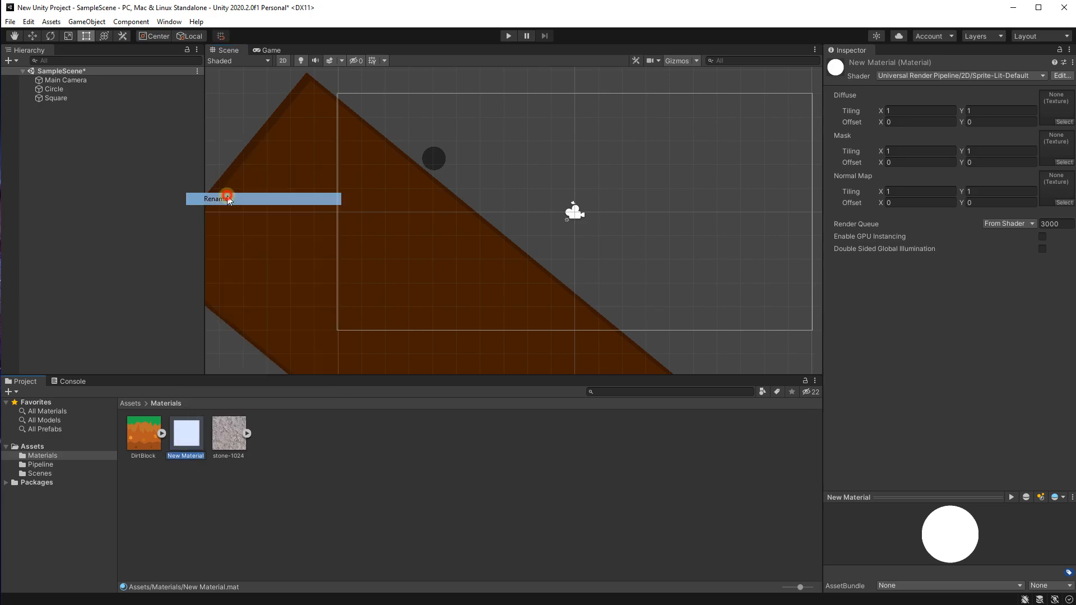
pyautogui.write('Stone_Material')
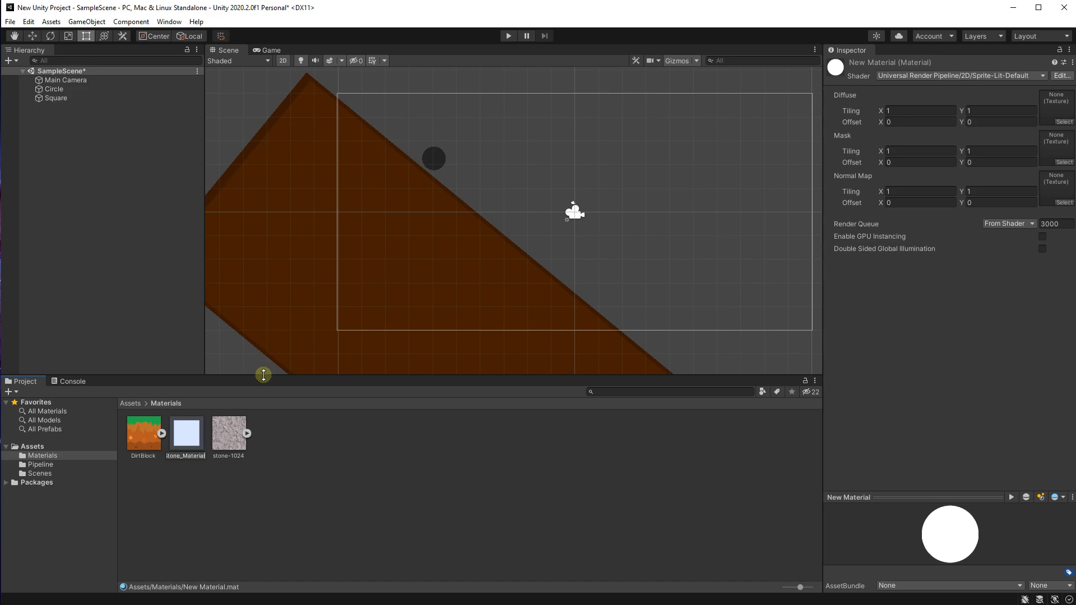
pyautogui.press('Return')
pyautogui.click(437, 497)
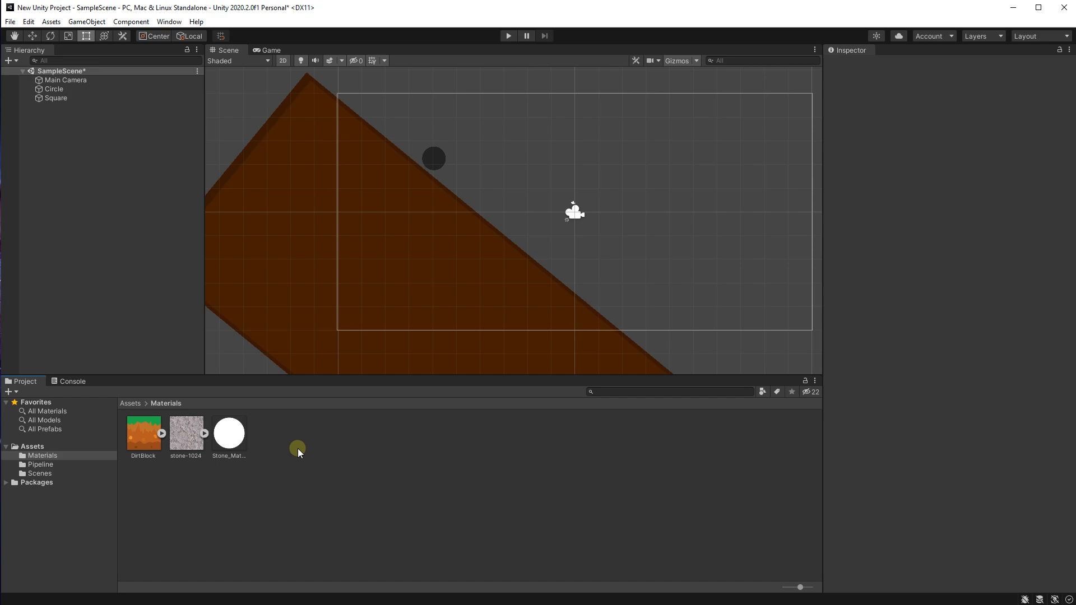
# Create a Universal Render Pipeline Sprite Unlit Shader Graph in the Assets folder and name it Stone_Shader.
pyautogui.click(66, 447)
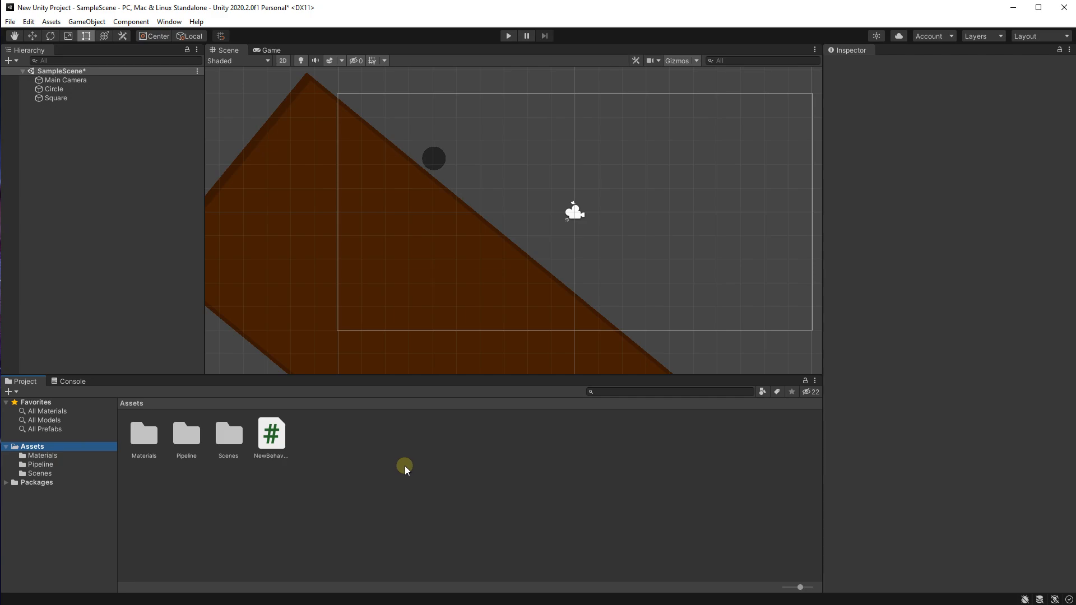
pyautogui.rightClick(381, 474)
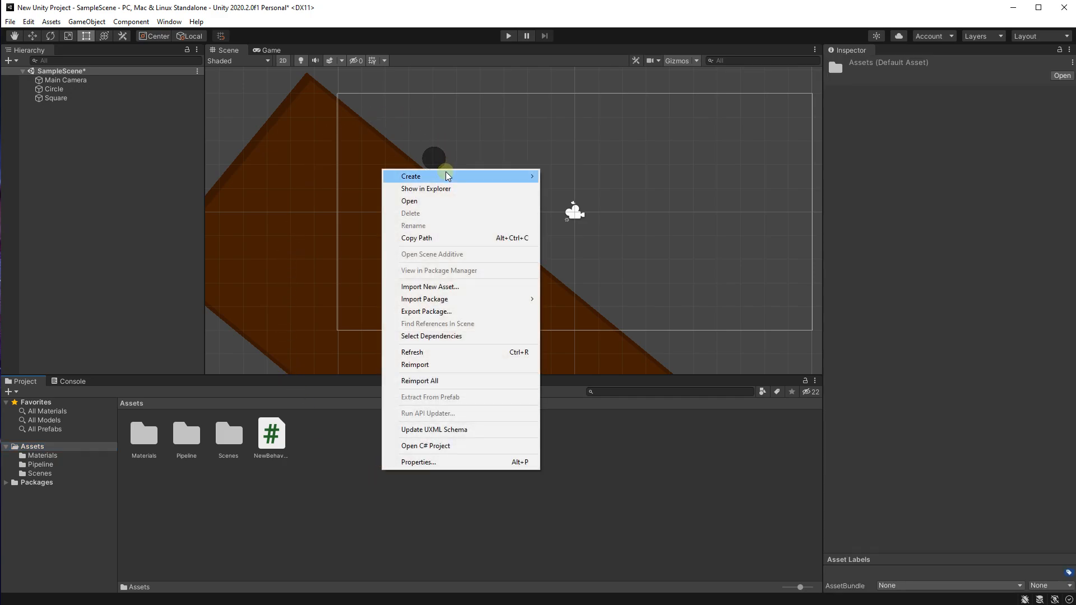
pyautogui.moveTo(445, 172)
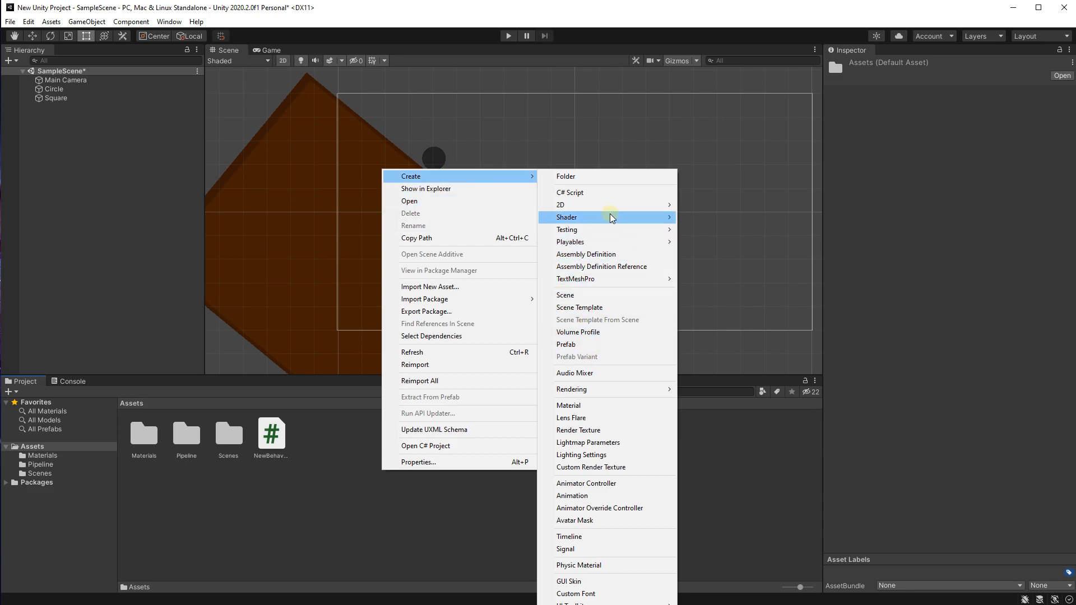
pyautogui.moveTo(612, 218)
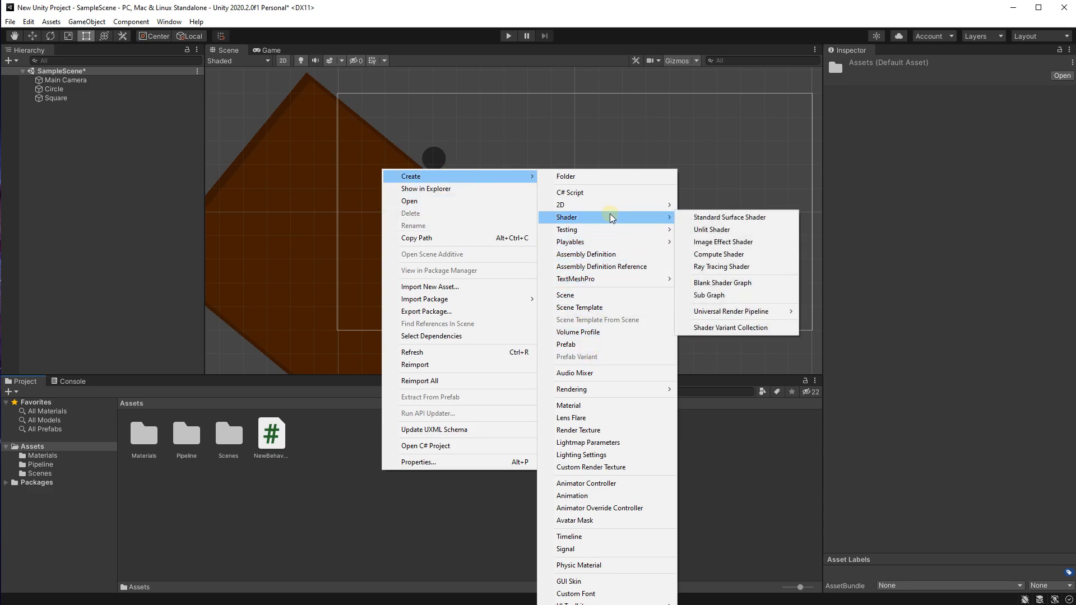
pyautogui.moveTo(728, 317)
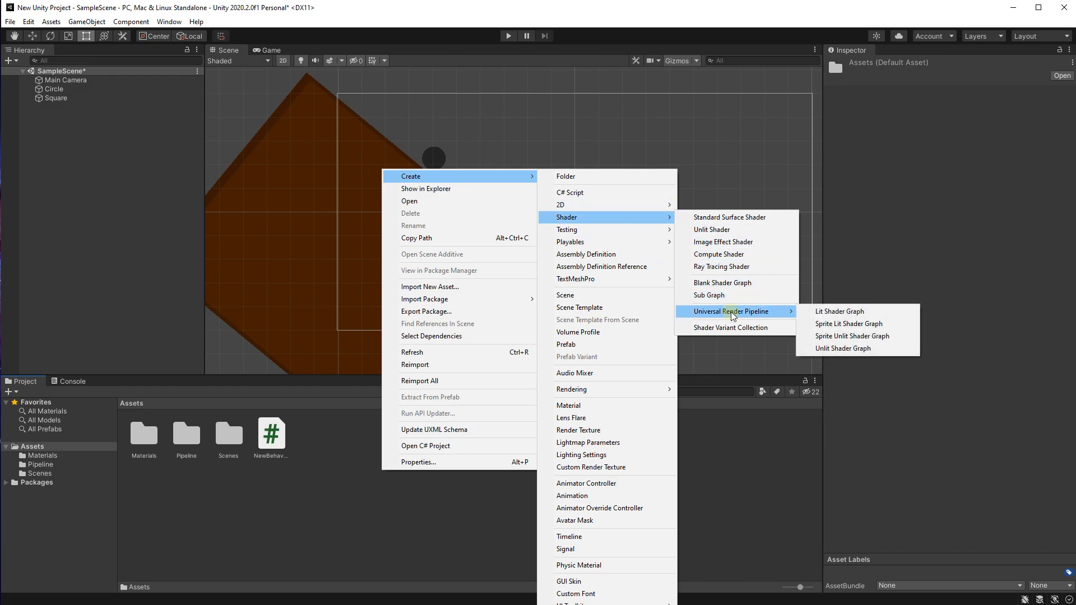
pyautogui.click(846, 337)
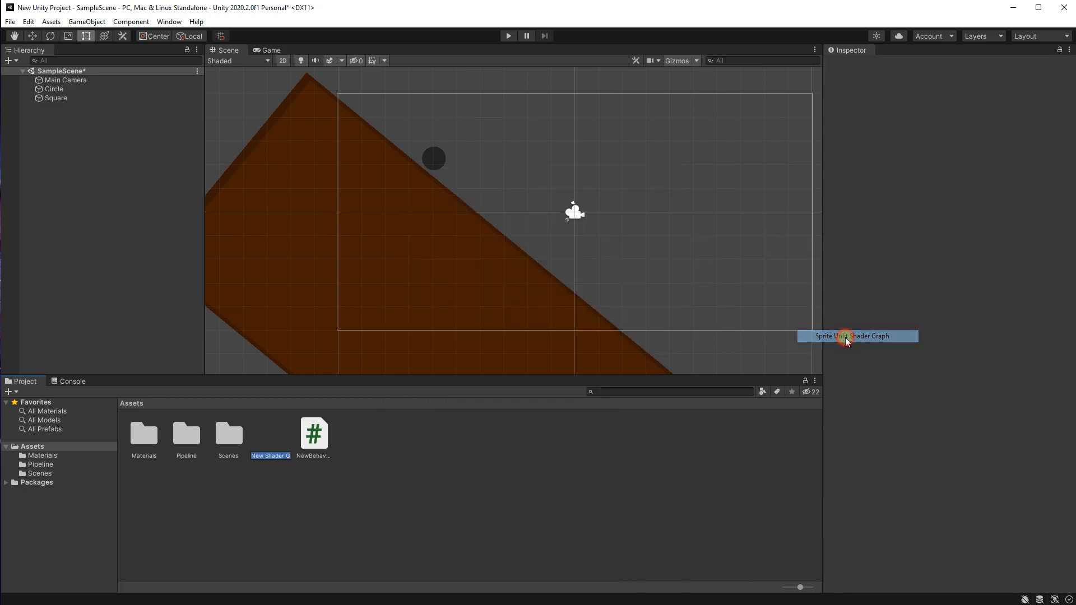
pyautogui.write('Stone_Shader')
pyautogui.press('Return')
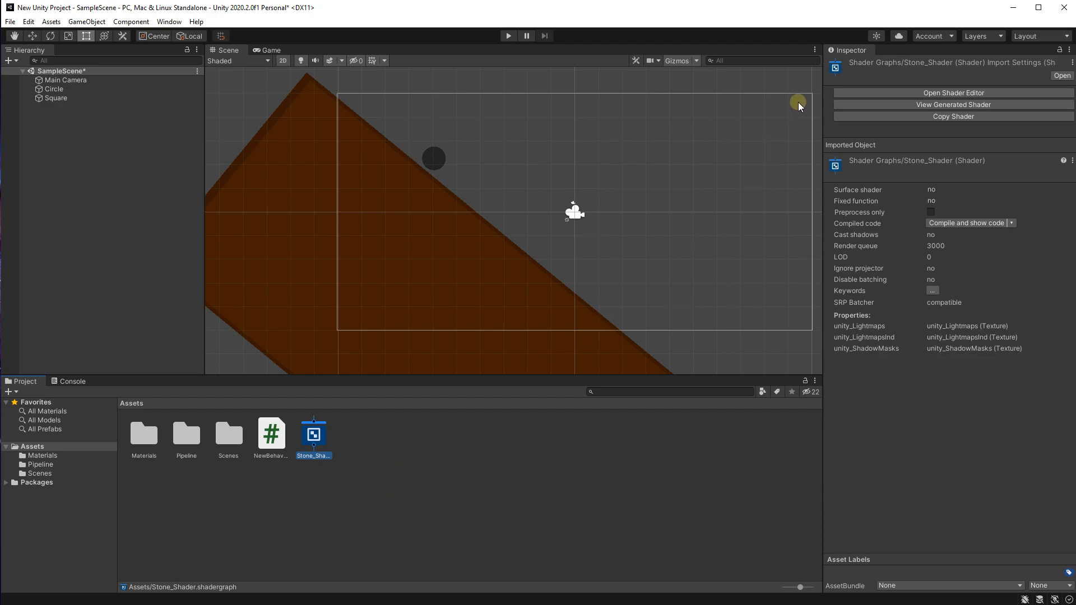
# Open Stone_Shader in the shader editor.
pyautogui.click(951, 93)
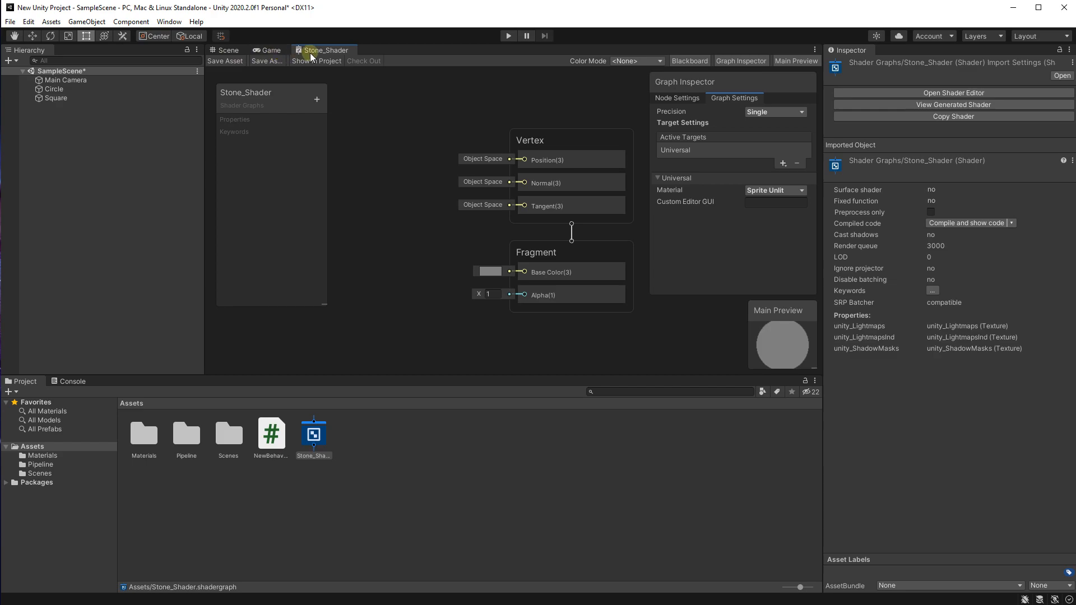
pyautogui.scroll(-3, 420, 236)
pyautogui.scroll(2, 422, 280)
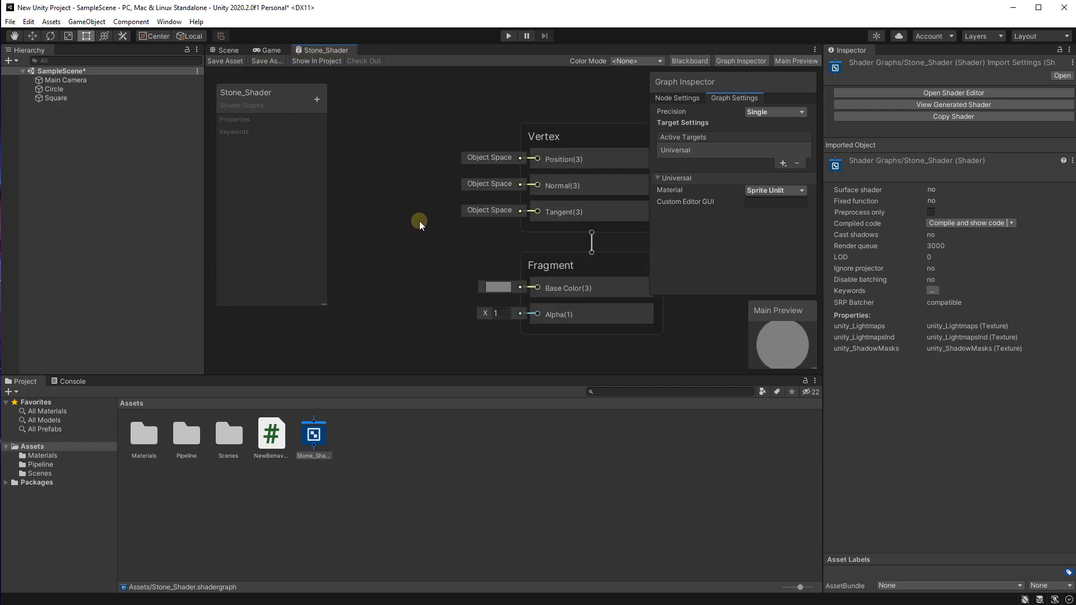
pyautogui.scroll(-1, 406, 259)
pyautogui.moveTo(403, 260); pyautogui.dragTo(453, 297, button='middle')
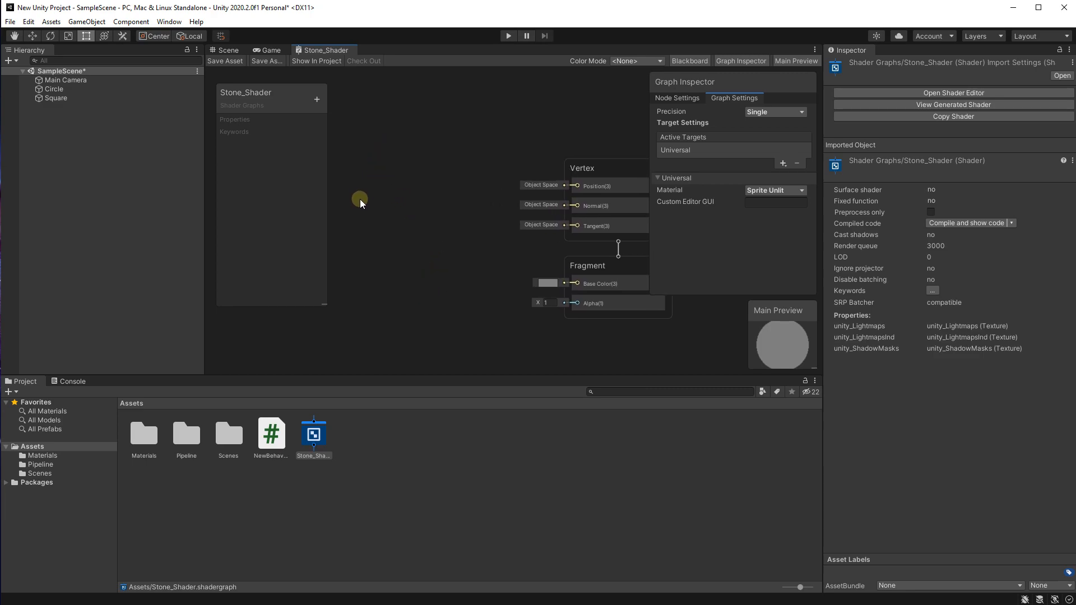
# Add a Sample Texture 2D node to the shader graph and place it below the Fragment block.
pyautogui.rightClick(376, 156)
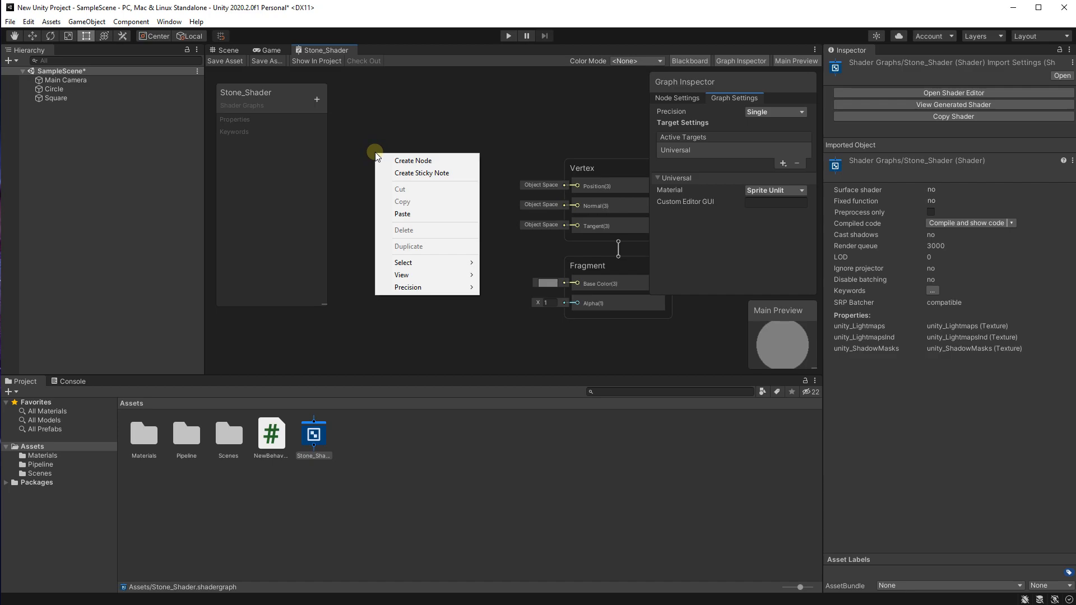
pyautogui.click(395, 160)
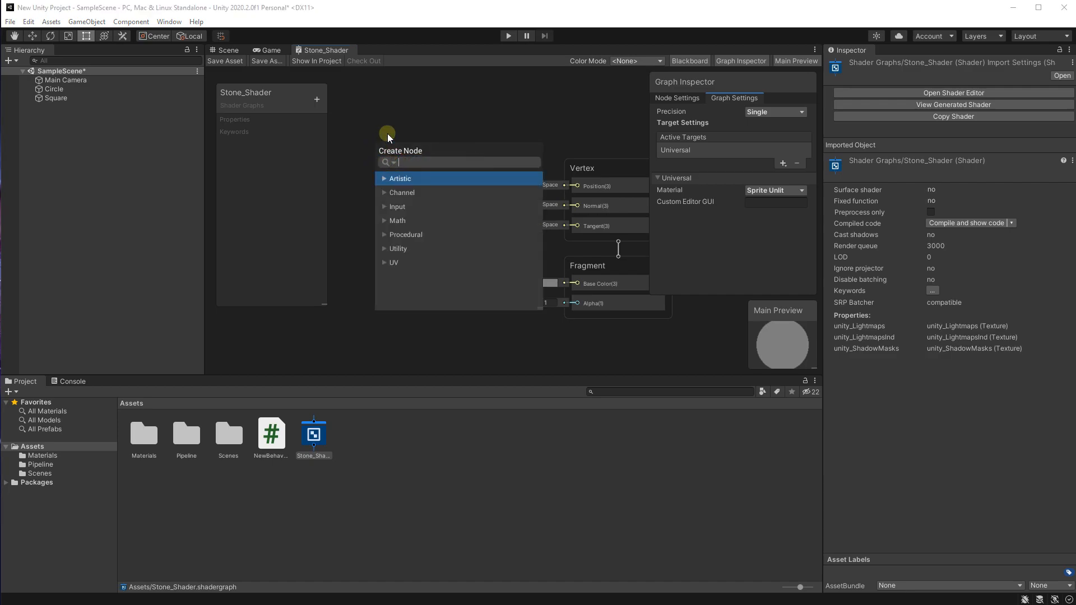
pyautogui.write('sample')
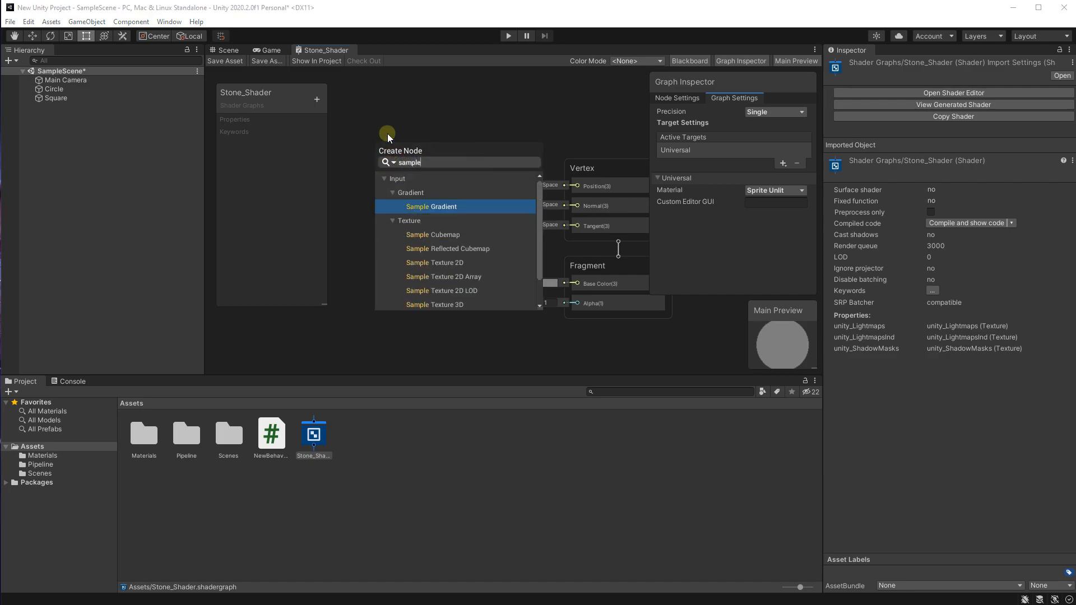
pyautogui.write('t')
pyautogui.press('BackSpace')
pyautogui.write('texture')
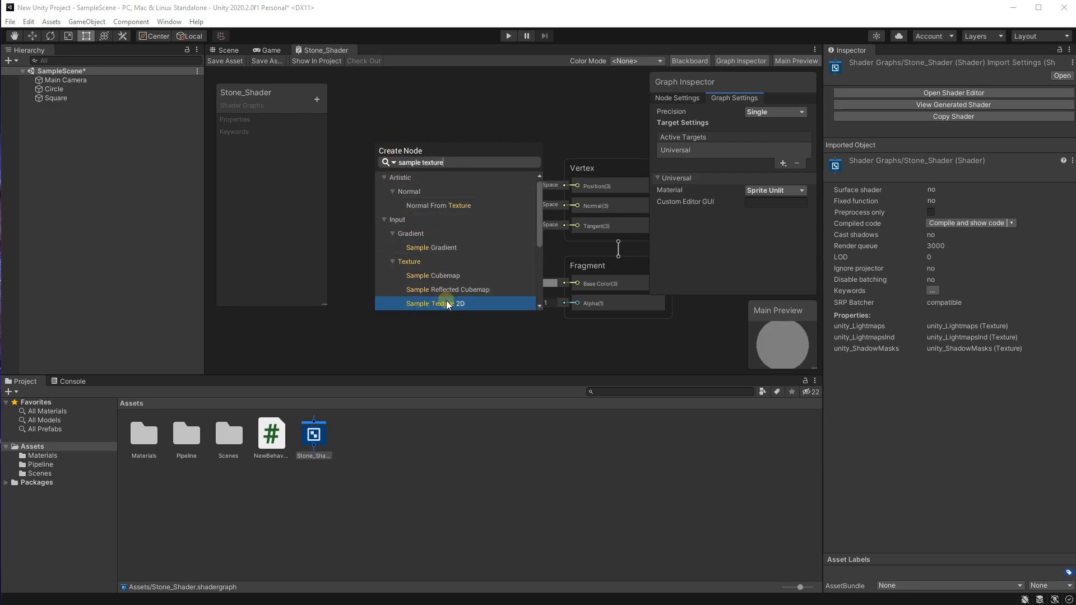
pyautogui.click(447, 304)
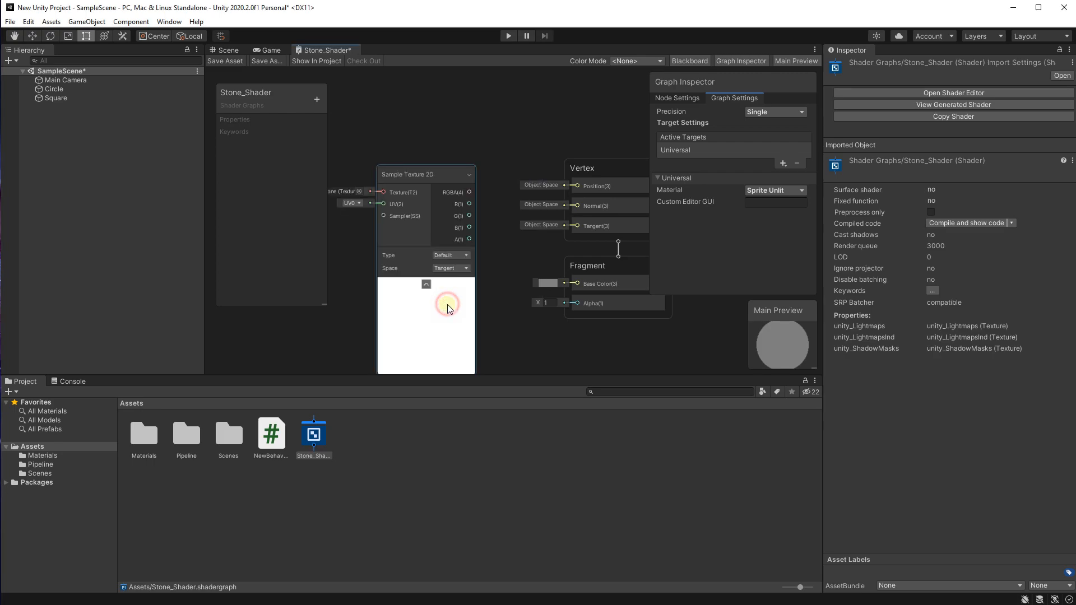
pyautogui.moveTo(428, 175); pyautogui.dragTo(438, 143)
pyautogui.scroll(-3, 490, 193)
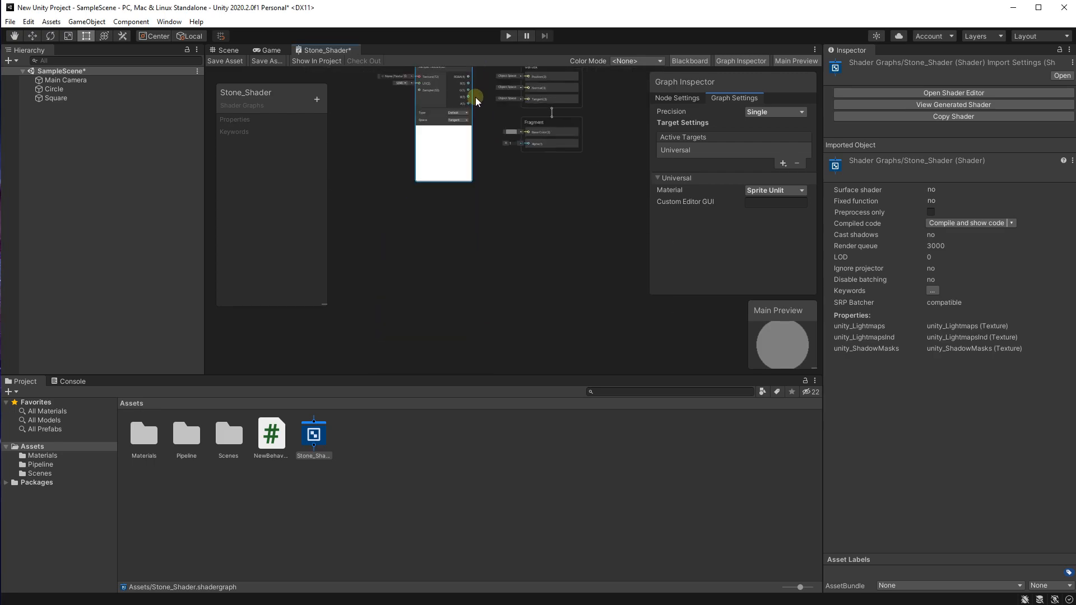
pyautogui.moveTo(435, 76); pyautogui.dragTo(484, 232)
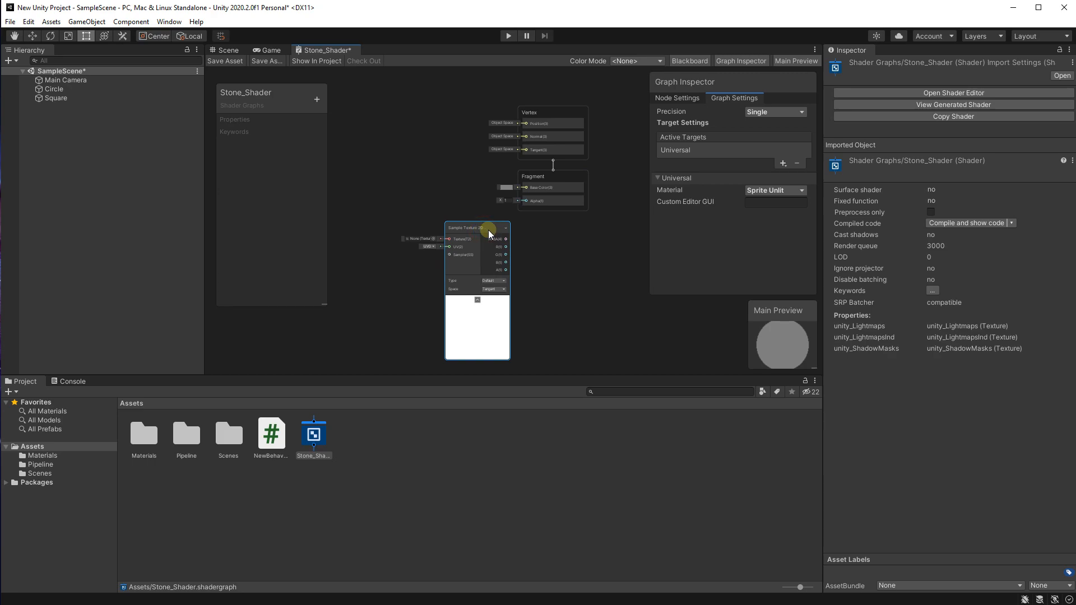
# Paste a second Sample Texture 2D node and place it directly below the first one.
pyautogui.click(554, 252)
pyautogui.hotkey('ctrl', 'v')
pyautogui.moveTo(555, 252); pyautogui.dragTo(547, 184, button='middle')
pyautogui.scroll(-1, 547, 184)
pyautogui.moveTo(560, 194); pyautogui.dragTo(461, 303)
pyautogui.click(568, 236)
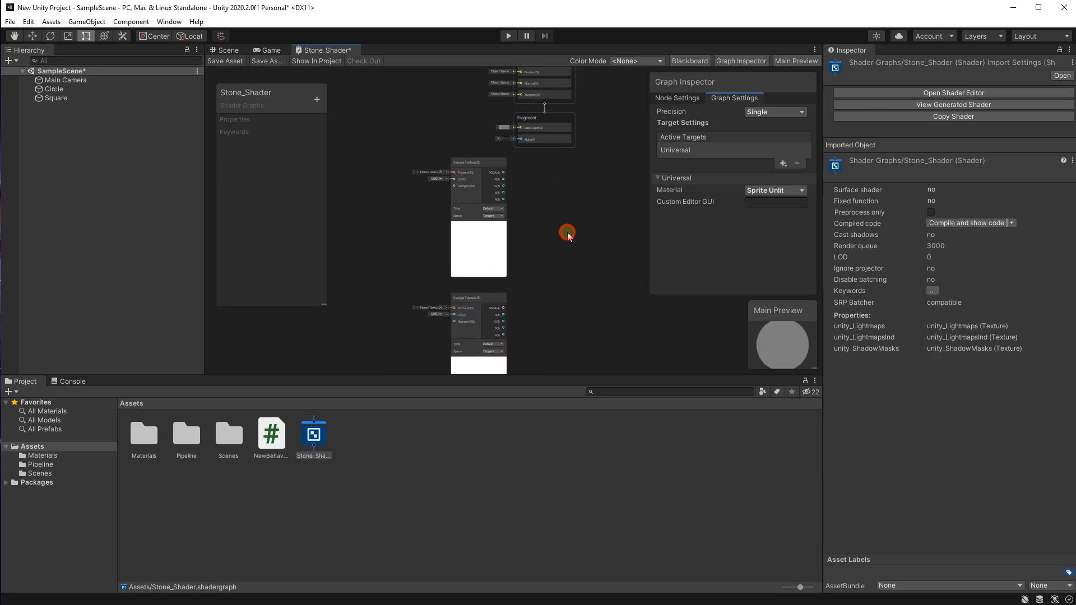
# Examine the two Sample Texture 2D nodes and their texture inputs.
pyautogui.scroll(2, 509, 180)
pyautogui.moveTo(492, 261); pyautogui.dragTo(490, 163, button='middle')
pyautogui.moveTo(454, 213); pyautogui.dragTo(453, 319, button='middle')
pyautogui.scroll(2, 450, 153)
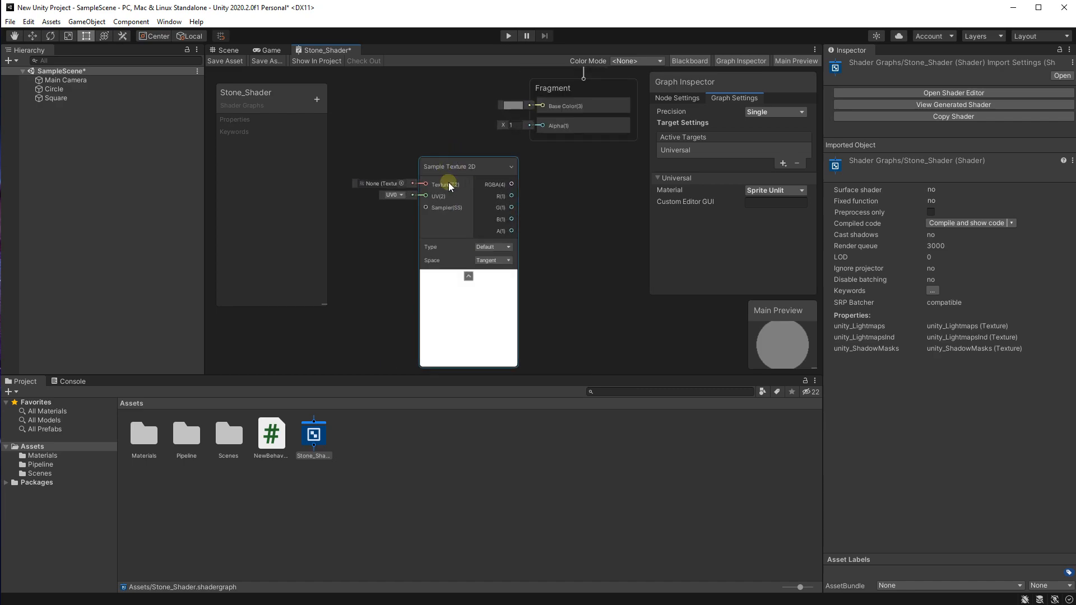
pyautogui.scroll(-2, 544, 275)
pyautogui.moveTo(548, 288); pyautogui.dragTo(509, 176, button='middle')
pyautogui.scroll(-2, 505, 176)
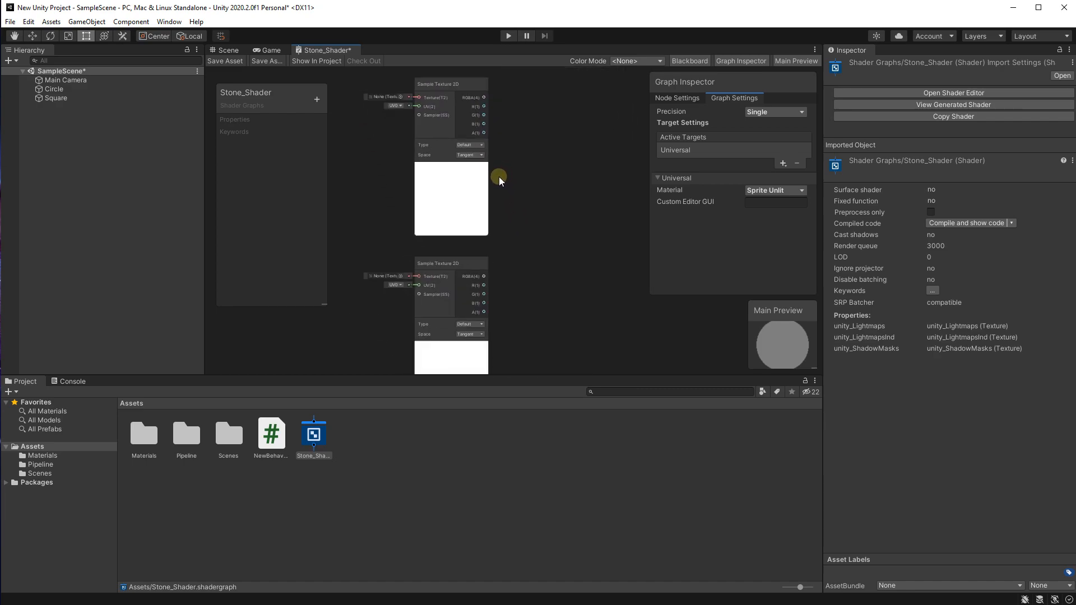
pyautogui.click(476, 203)
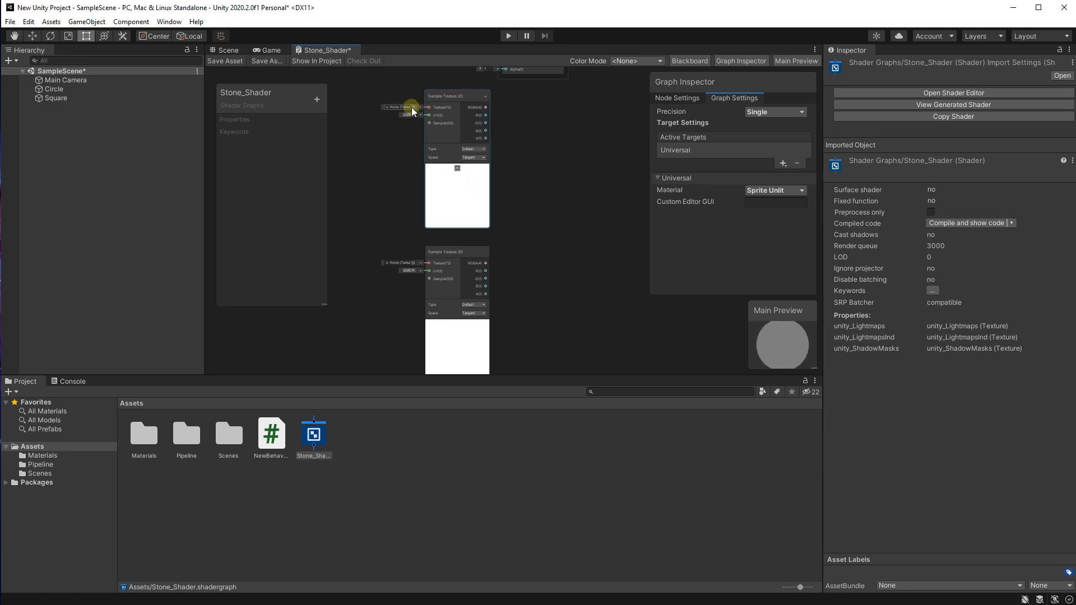
# Open the Materials folder in the project assets to access the textures for the shader graph.
pyautogui.scroll(2, 409, 108)
pyautogui.click(381, 171)
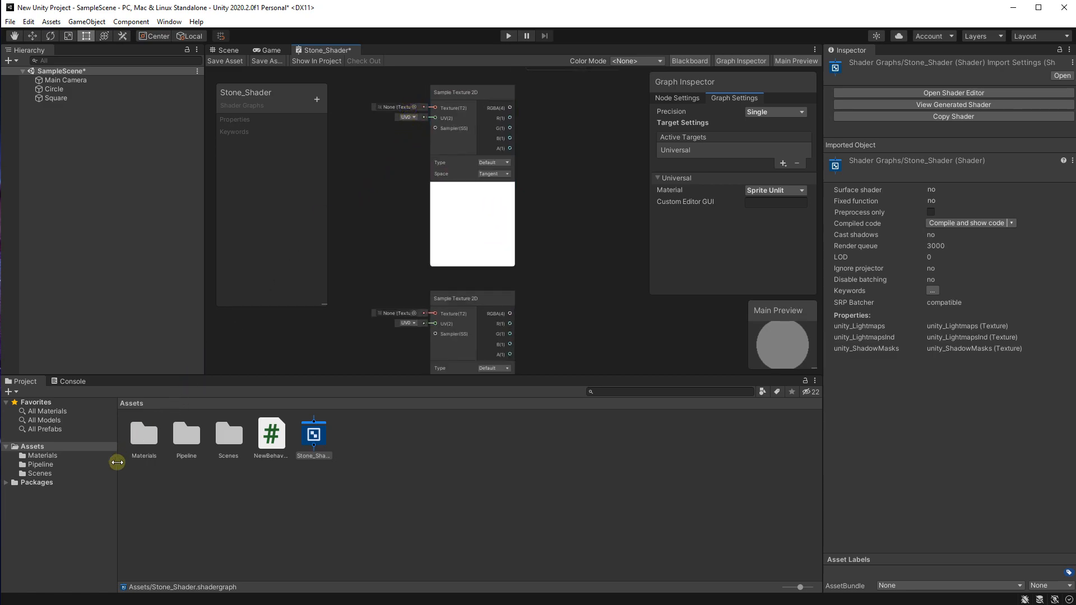
pyautogui.click(59, 457)
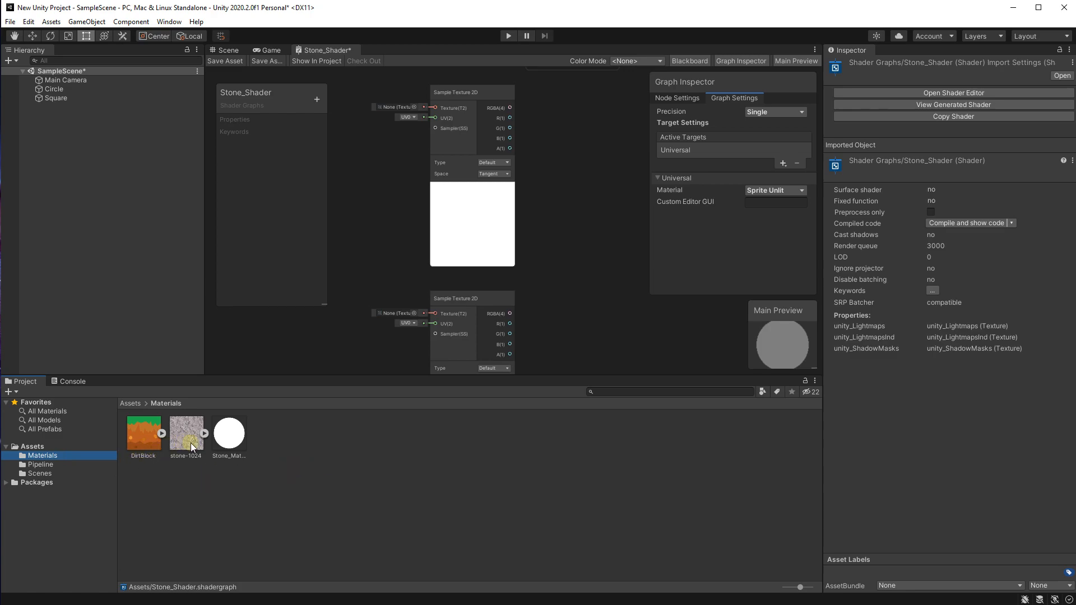
# Try to assign the stone-1024 texture to the upper Sample Texture 2D node.
pyautogui.moveTo(189, 449); pyautogui.dragTo(390, 158)
pyautogui.scroll(15, 440, 157)
pyautogui.scroll(-13, 440, 159)
pyautogui.moveTo(445, 225); pyautogui.dragTo(386, 201, button='middle')
pyautogui.click(317, 50)
# Create a 2D circle sprite in the Materials folder and keep the name Circle.
pyautogui.rightClick(337, 487)
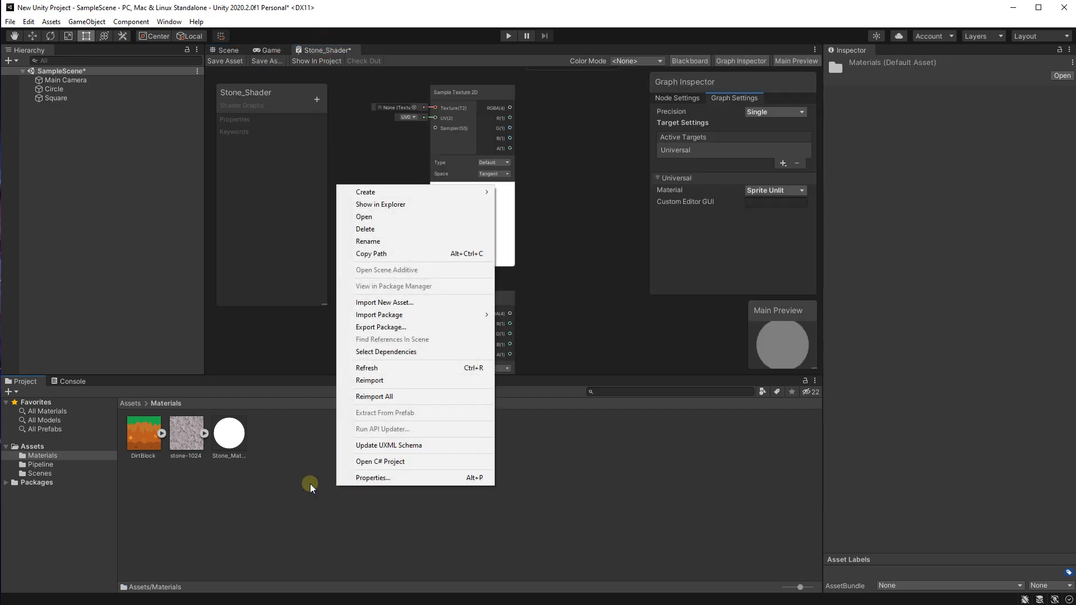
pyautogui.moveTo(389, 199)
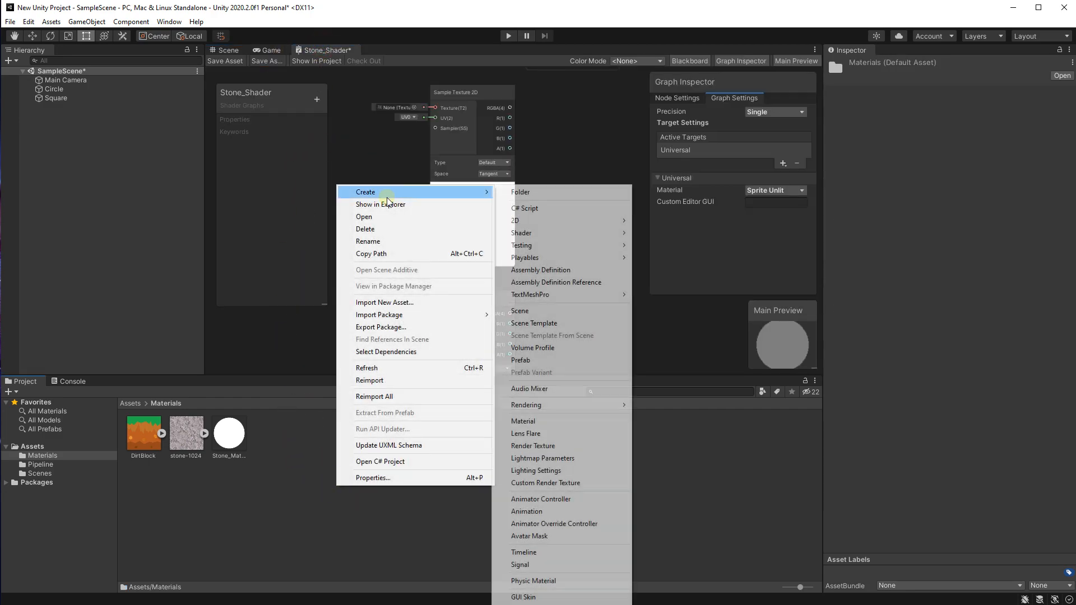
pyautogui.moveTo(541, 221)
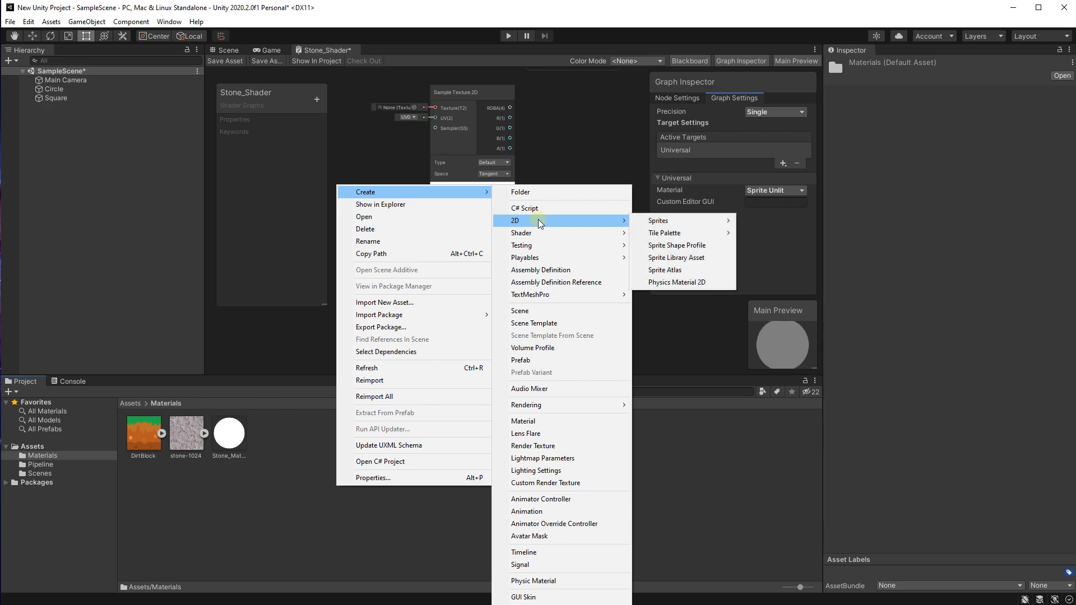
pyautogui.moveTo(672, 221)
pyautogui.click(756, 233)
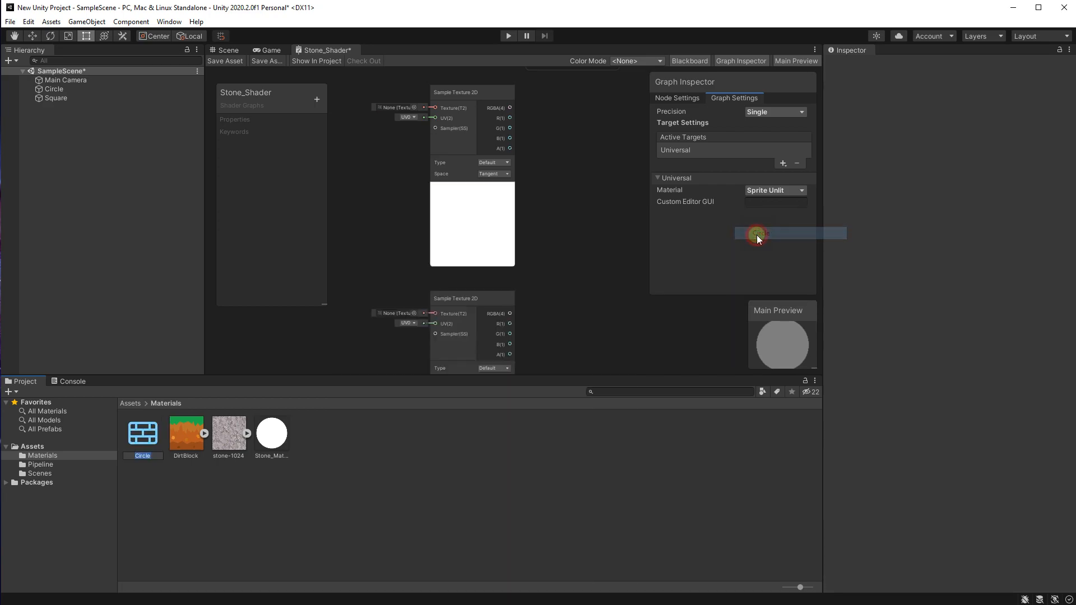
pyautogui.click(147, 466)
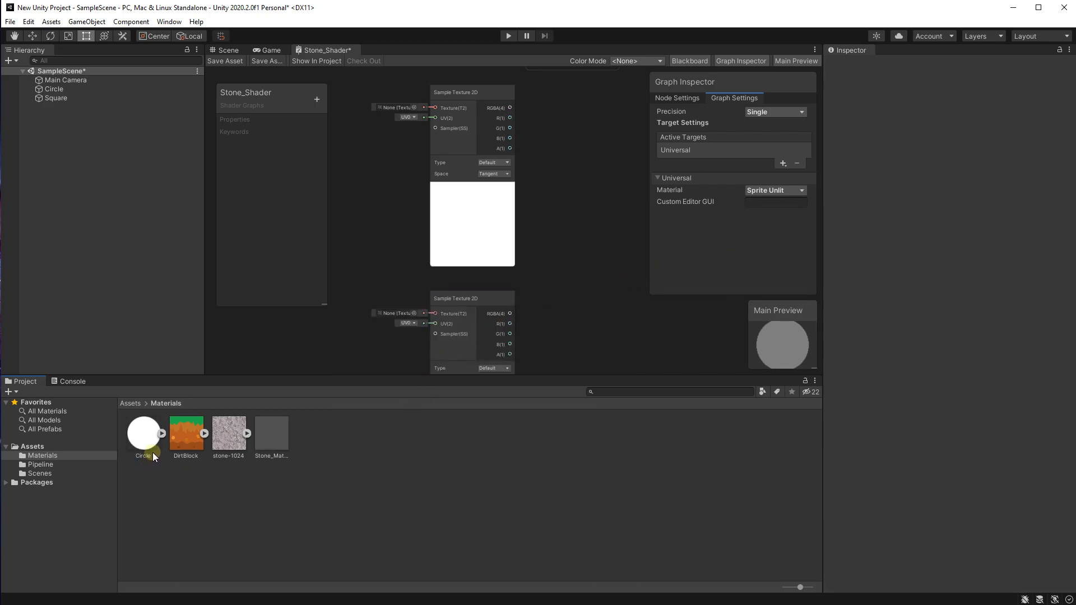
# Assign the Circle sprite to the texture input of the upper Sample Texture 2D node.
pyautogui.click(140, 442)
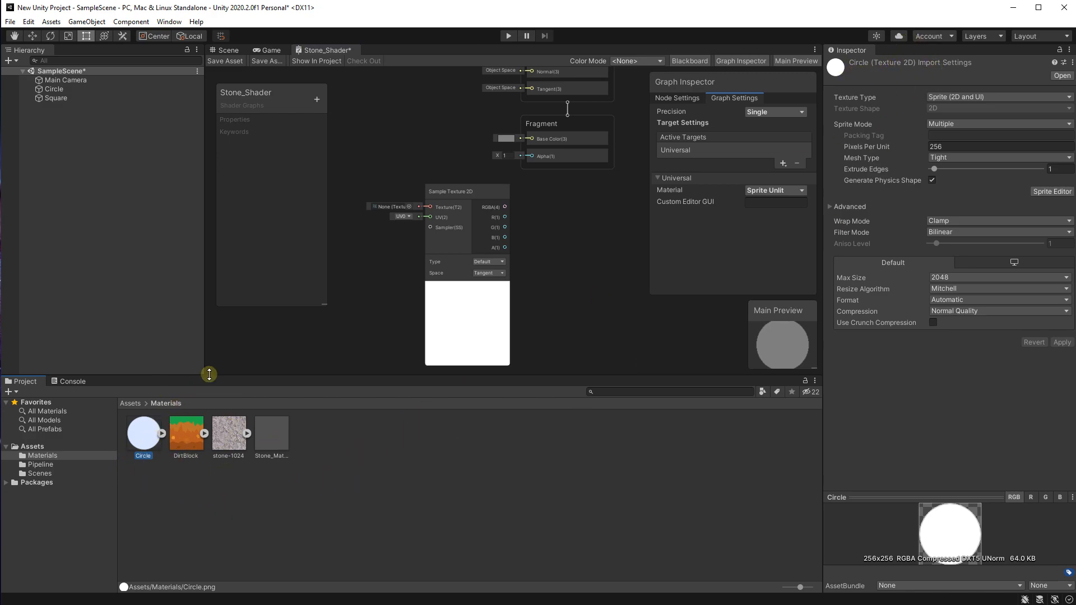
pyautogui.moveTo(296, 342); pyautogui.dragTo(338, 341, button='middle')
pyautogui.moveTo(142, 447); pyautogui.dragTo(427, 206)
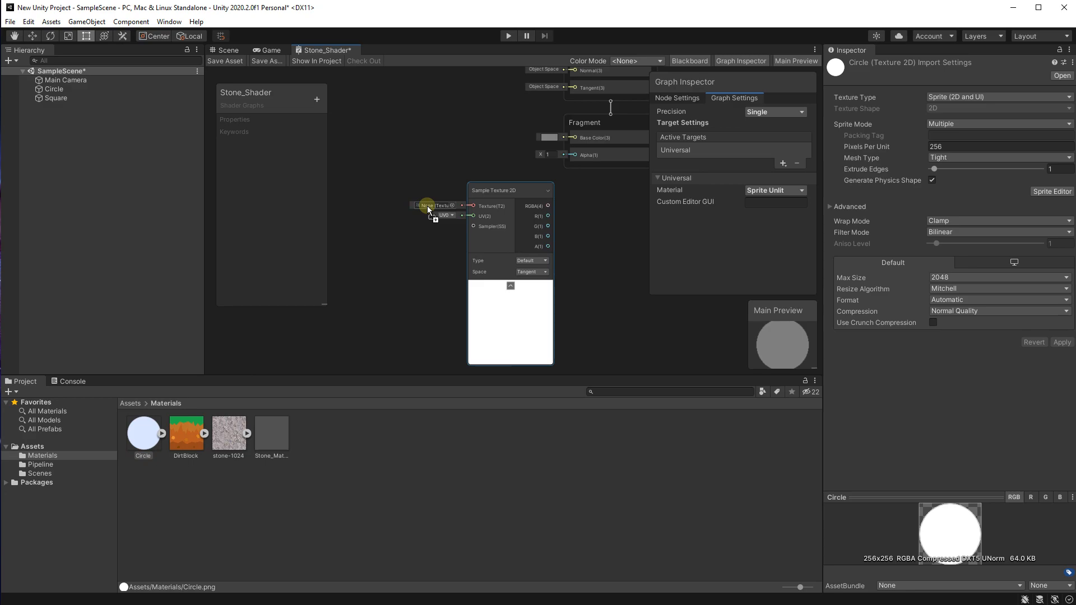
pyautogui.moveTo(427, 207); pyautogui.dragTo(427, 207)
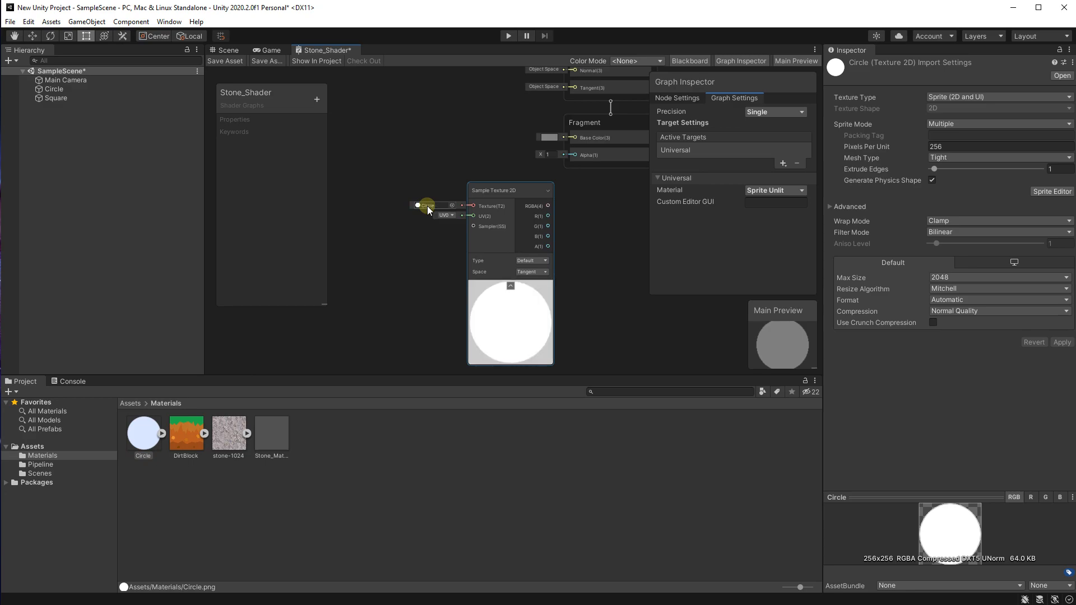
# Assign the stone-1024 texture to the texture input of the lower Sample Texture 2D node.
pyautogui.scroll(3, 436, 204)
pyautogui.moveTo(392, 261)
pyautogui.mouseDown(button='middle')
pyautogui.moveTo(405, 246)
pyautogui.moveTo(400, 256)
pyautogui.mouseUp(button='middle')
pyautogui.scroll(-2, 390, 346)
pyautogui.moveTo(385, 332); pyautogui.dragTo(393, 115, button='middle')
pyautogui.moveTo(388, 208); pyautogui.dragTo(387, 179, button='middle')
pyautogui.scroll(1, 384, 214)
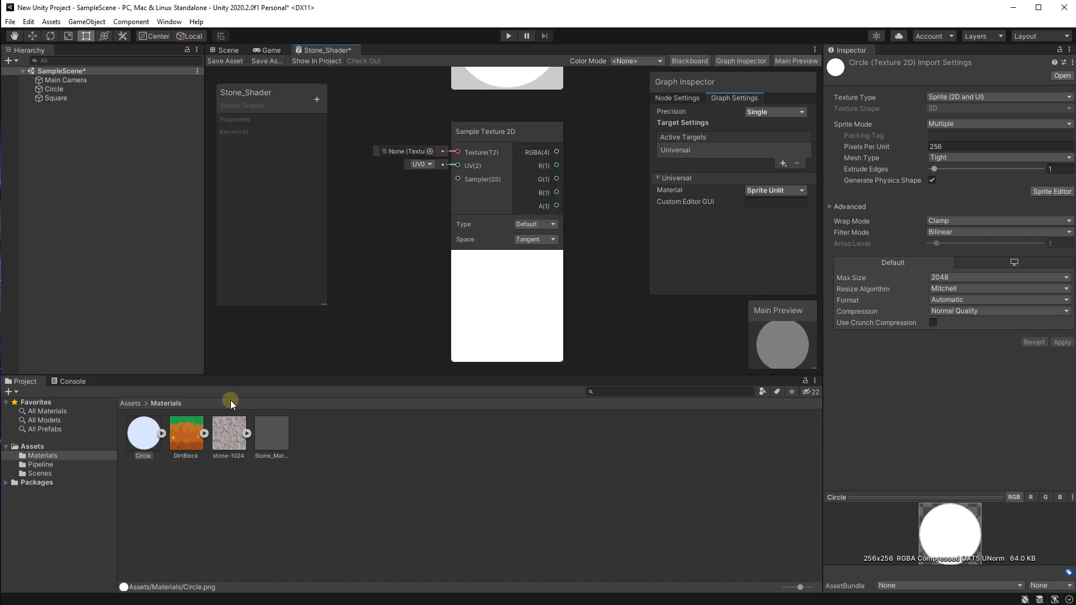
pyautogui.moveTo(227, 449); pyautogui.dragTo(409, 151)
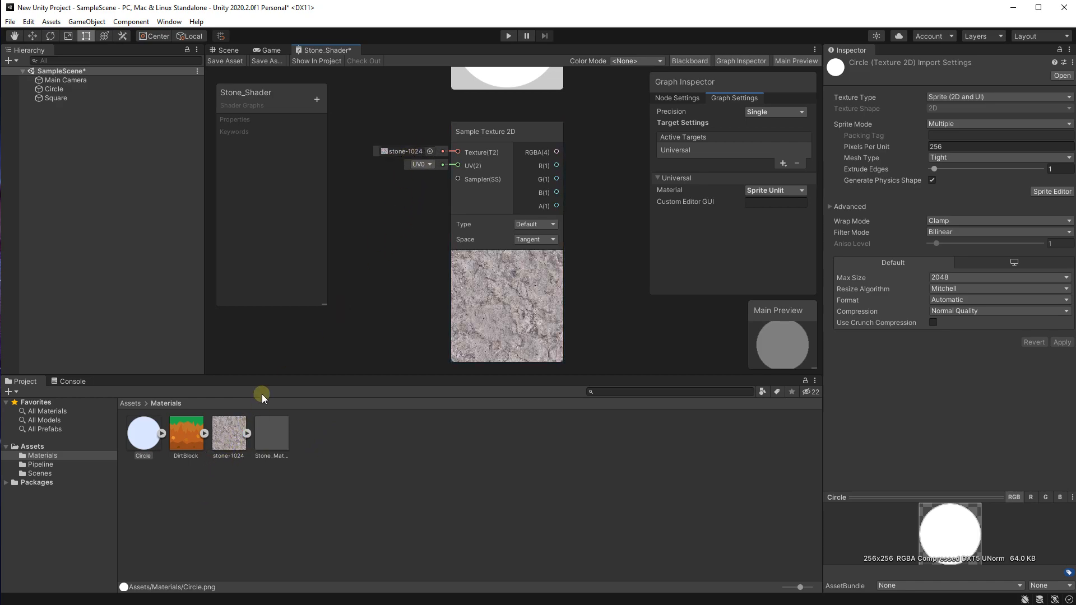
# Move both Sample Texture 2D nodes farther left of the Fragment block, with the Circle node directly above the stone-1024 node.
pyautogui.scroll(-2, 389, 221)
pyautogui.moveTo(386, 211); pyautogui.dragTo(482, 328, button='middle')
pyautogui.moveTo(557, 113); pyautogui.dragTo(406, 120)
pyautogui.scroll(-2, 443, 280)
pyautogui.moveTo(442, 280); pyautogui.dragTo(456, 250, button='middle')
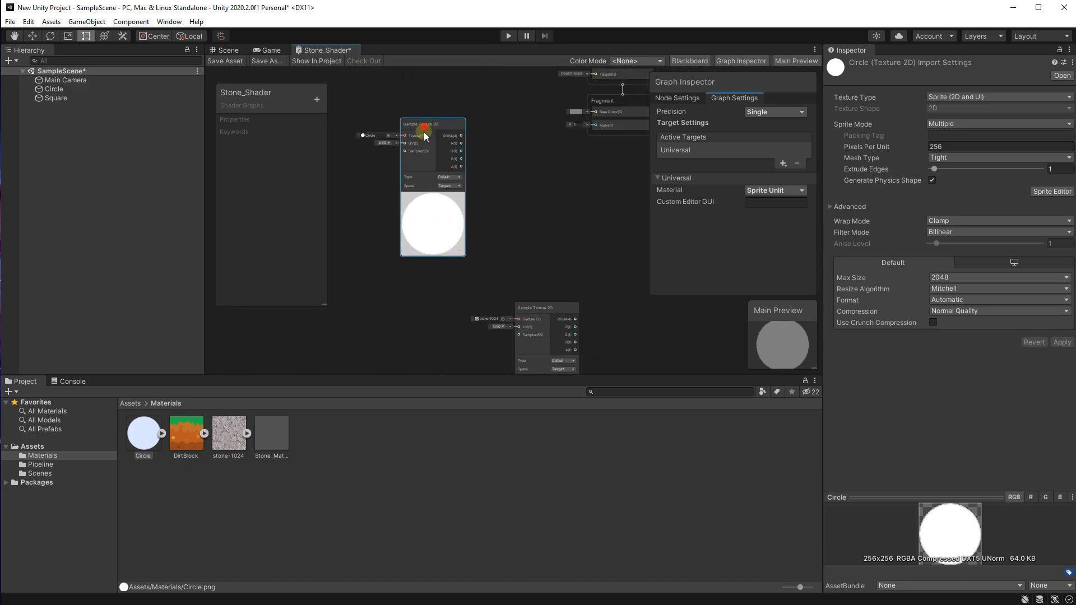
pyautogui.moveTo(425, 129); pyautogui.dragTo(419, 165)
pyautogui.moveTo(543, 306); pyautogui.dragTo(424, 287)
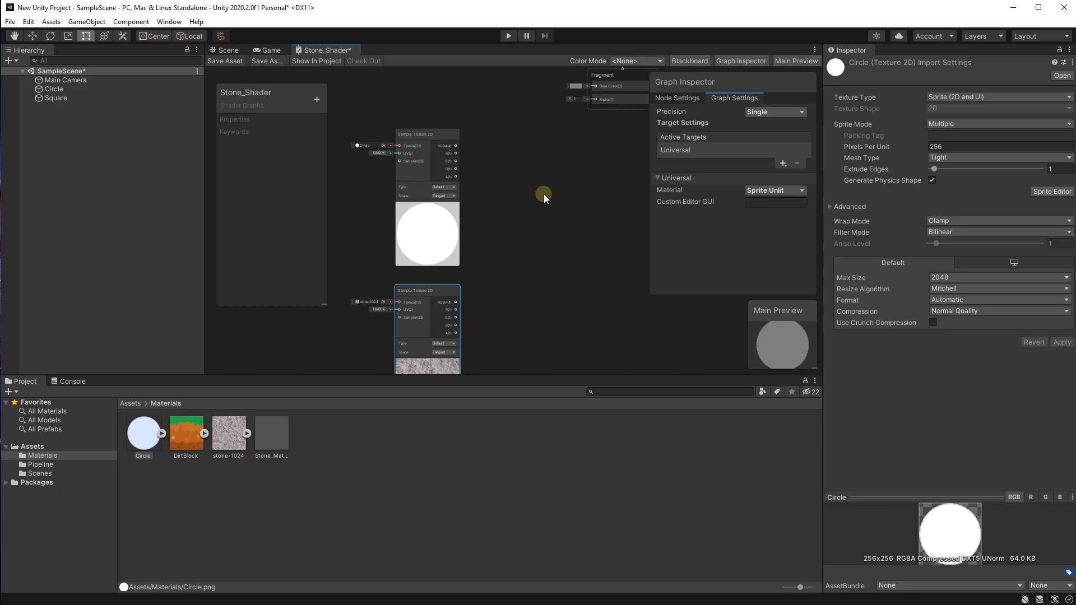
# Add a Multiply node to the graph and place it to the right of the two Sample Texture 2D nodes.
pyautogui.rightClick(524, 222)
pyautogui.click(545, 229)
pyautogui.write('multi')
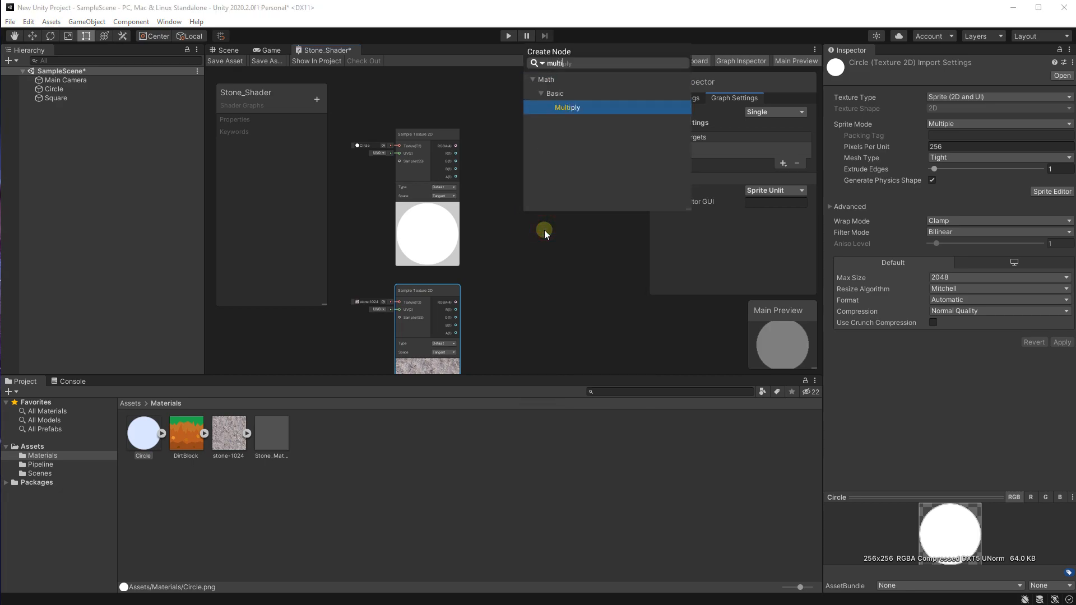
pyautogui.click(573, 109)
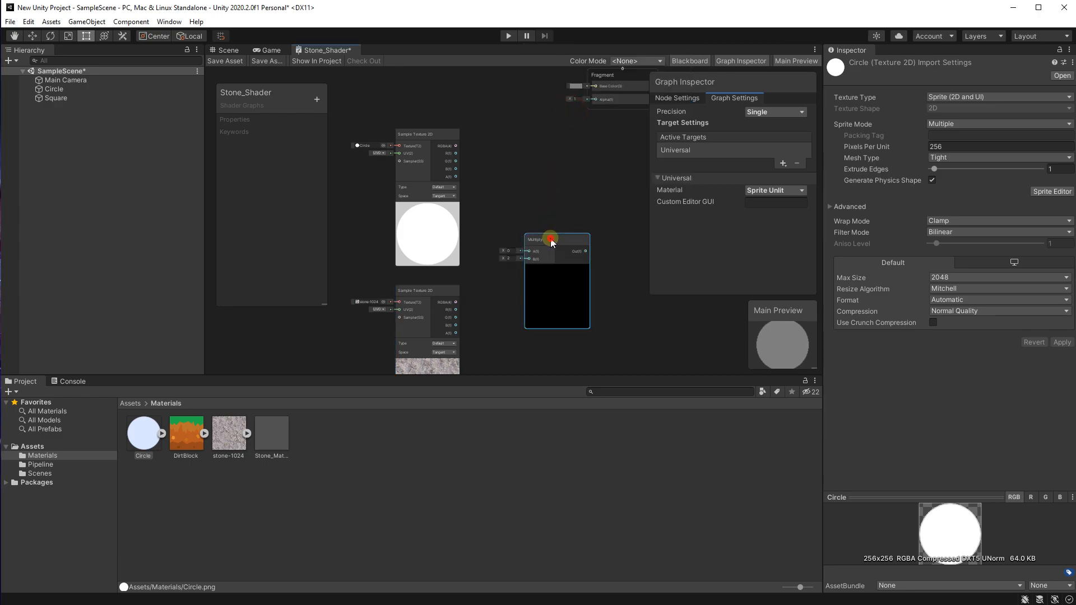
pyautogui.moveTo(550, 240); pyautogui.dragTo(529, 203)
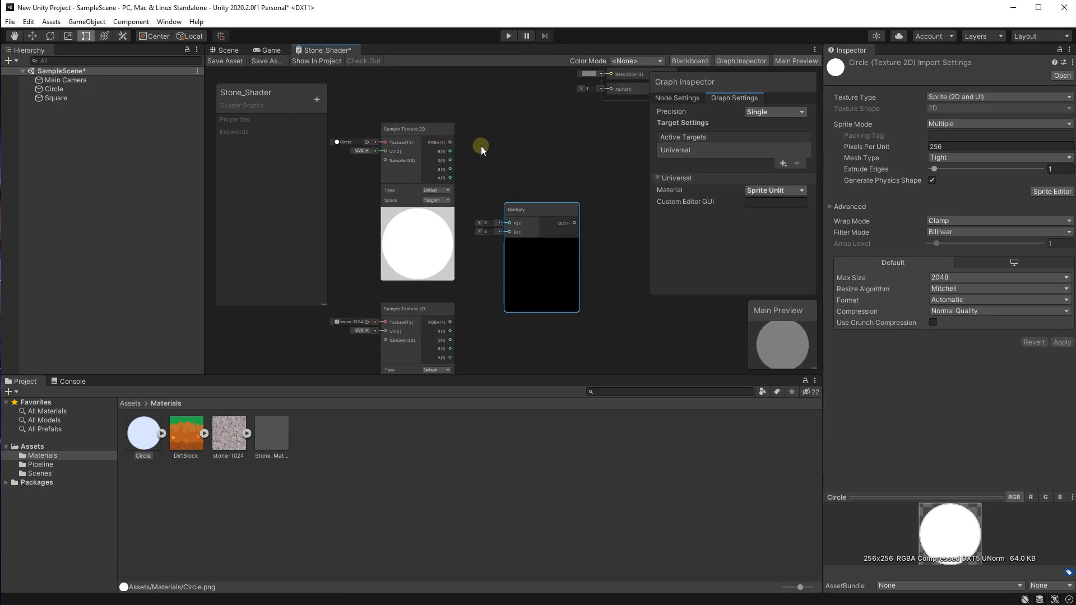
# Connect the alpha output A of the Circle texture node to input A of the Multiply node.
pyautogui.scroll(3, 483, 176)
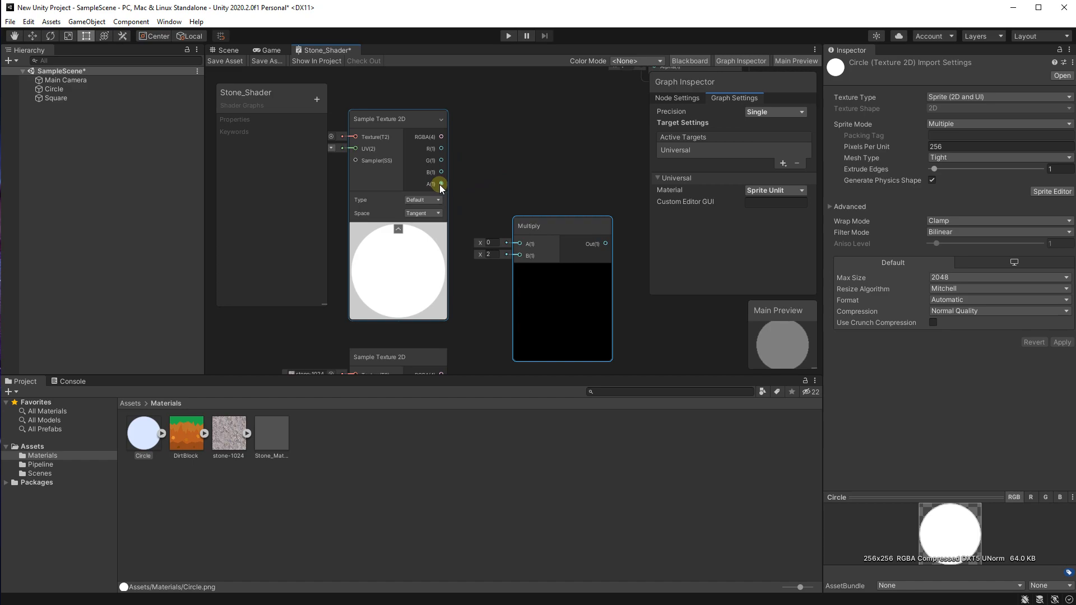
pyautogui.scroll(3, 441, 186)
pyautogui.scroll(-3, 435, 187)
pyautogui.scroll(2, 425, 186)
pyautogui.moveTo(428, 187); pyautogui.dragTo(533, 266)
# Connect the RGBA output of the stone-1024 texture node to input B of the Multiply node.
pyautogui.moveTo(436, 352); pyautogui.dragTo(497, 209, button='middle')
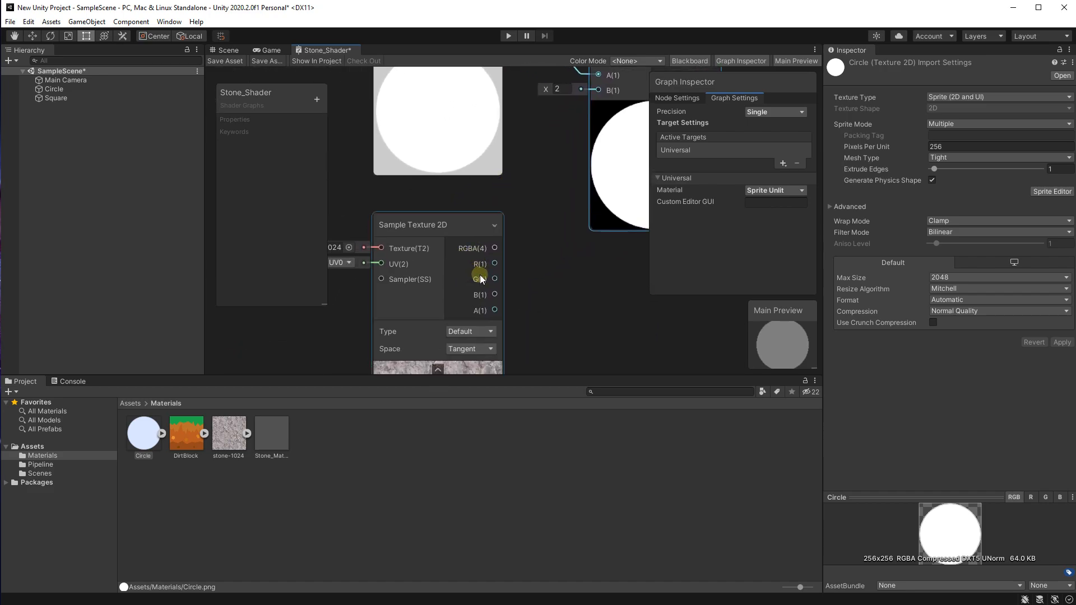
pyautogui.moveTo(505, 318); pyautogui.dragTo(439, 406, button='middle')
pyautogui.moveTo(429, 333); pyautogui.dragTo(533, 160)
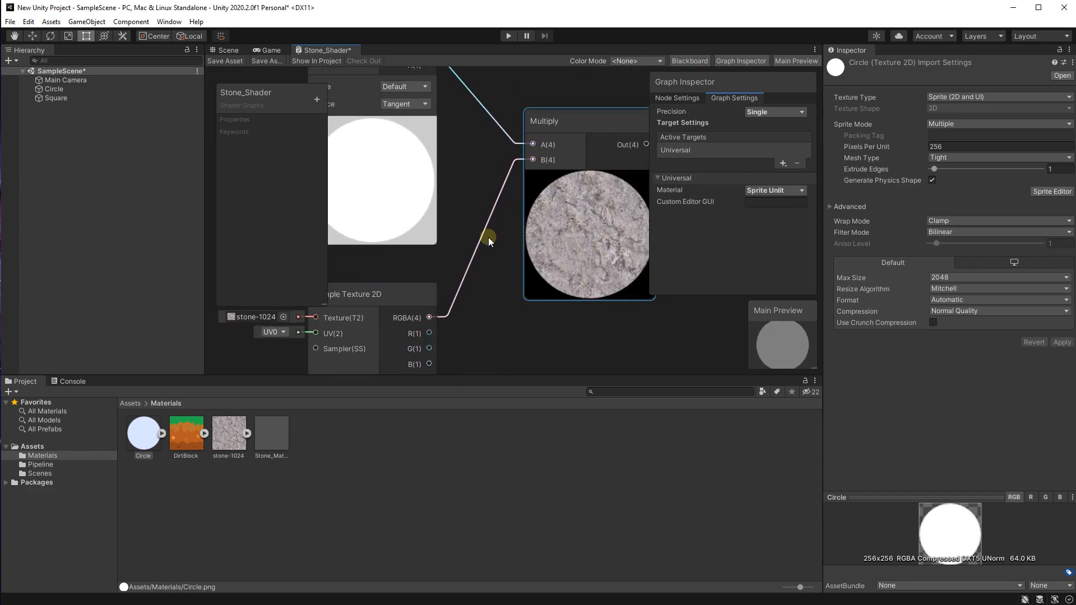
# Move the Multiply node slightly up and connect its output to the Fragment block's Base Color.
pyautogui.scroll(-1, 488, 243)
pyautogui.moveTo(486, 244); pyautogui.dragTo(399, 311, button='middle')
pyautogui.scroll(4, 525, 302)
pyautogui.moveTo(526, 307); pyautogui.dragTo(540, 254, button='middle')
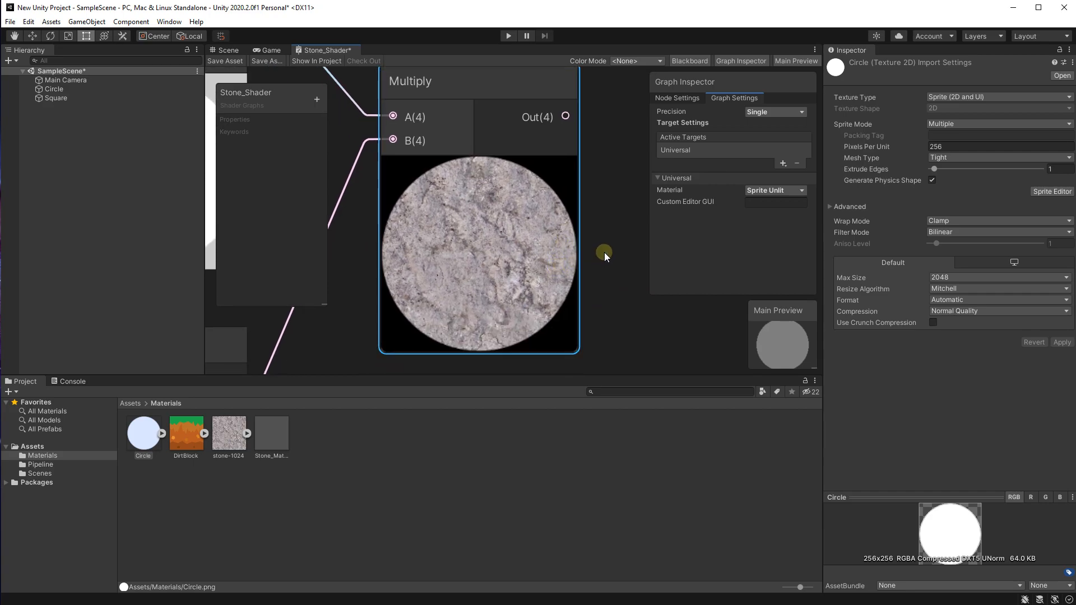
pyautogui.scroll(-4, 584, 248)
pyautogui.moveTo(570, 205); pyautogui.dragTo(428, 339, button='middle')
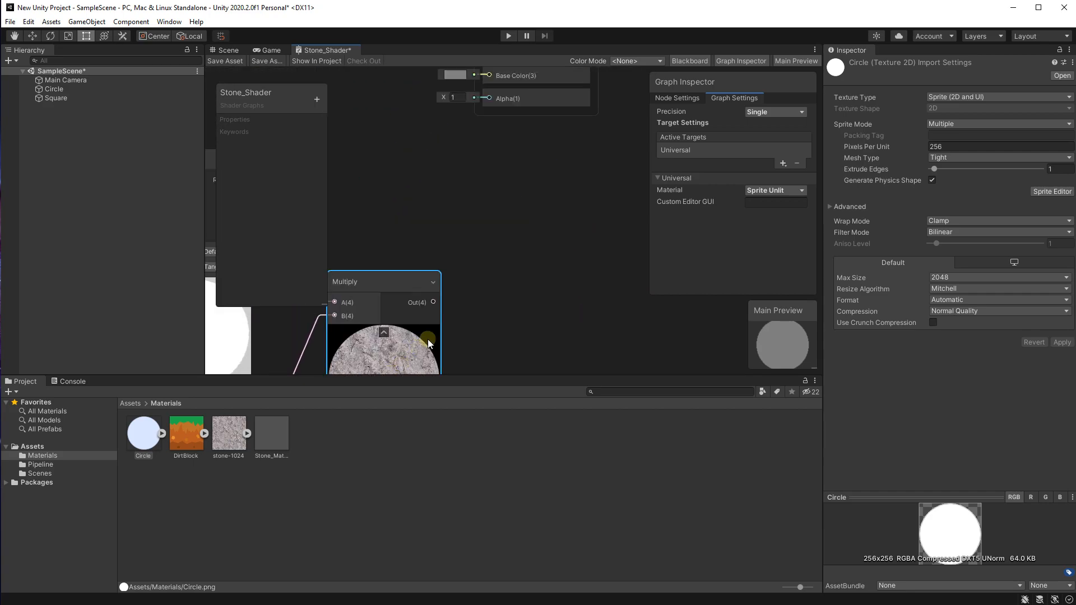
pyautogui.scroll(-1, 425, 279)
pyautogui.moveTo(425, 279); pyautogui.dragTo(427, 314, button='middle')
pyautogui.moveTo(402, 318); pyautogui.dragTo(394, 278)
pyautogui.moveTo(429, 257); pyautogui.dragTo(435, 298, button='middle')
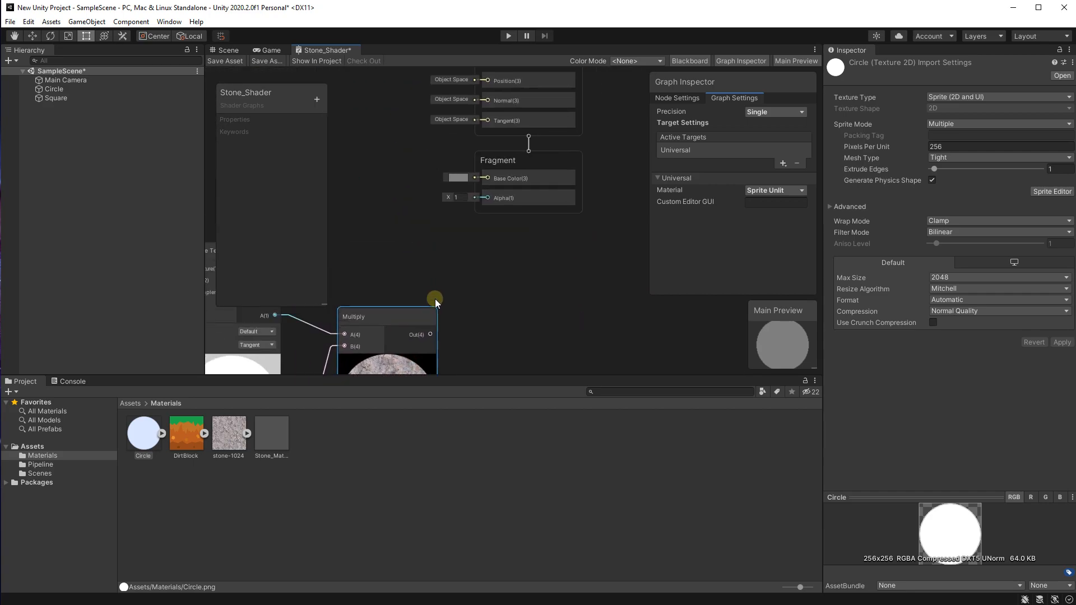
pyautogui.moveTo(434, 340); pyautogui.dragTo(489, 170)
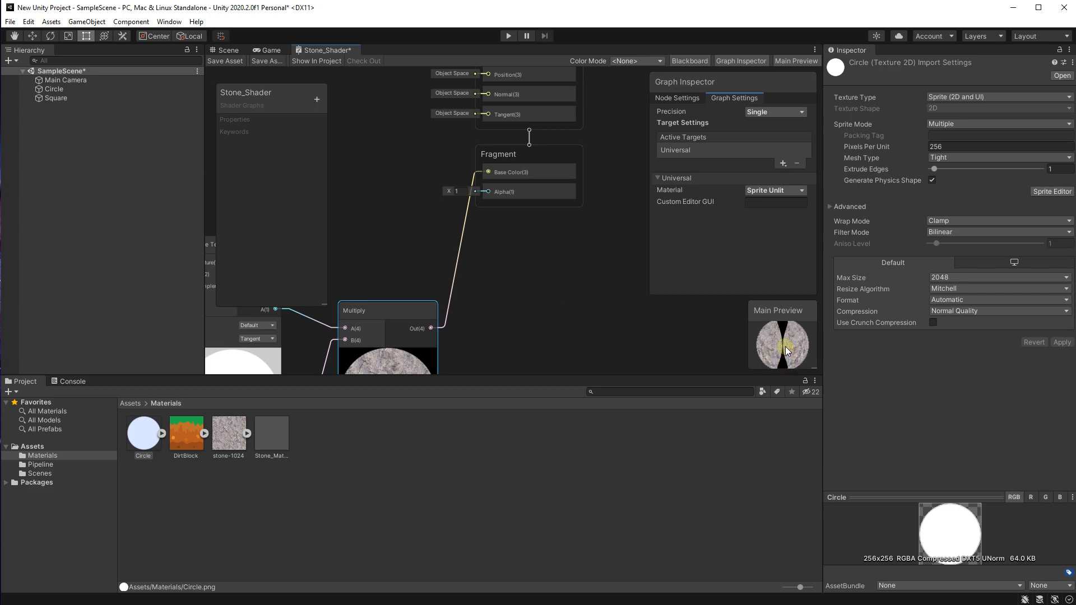
# Add a Texture 2D property named _MainTex to the Stone_Shader blackboard.
pyautogui.scroll(-6, 519, 227)
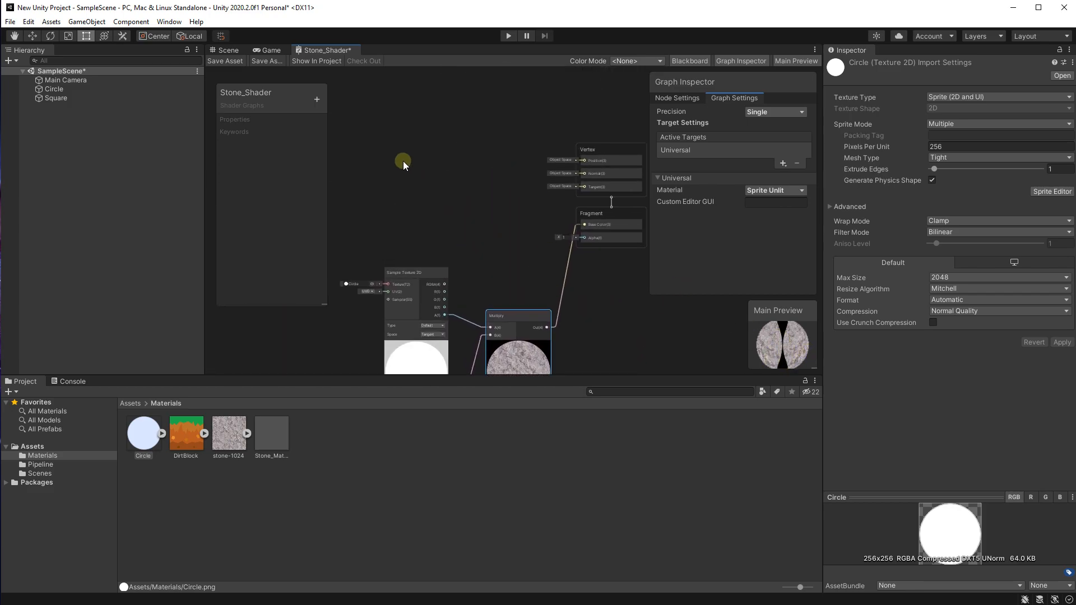
pyautogui.moveTo(378, 179); pyautogui.dragTo(392, 184, button='middle')
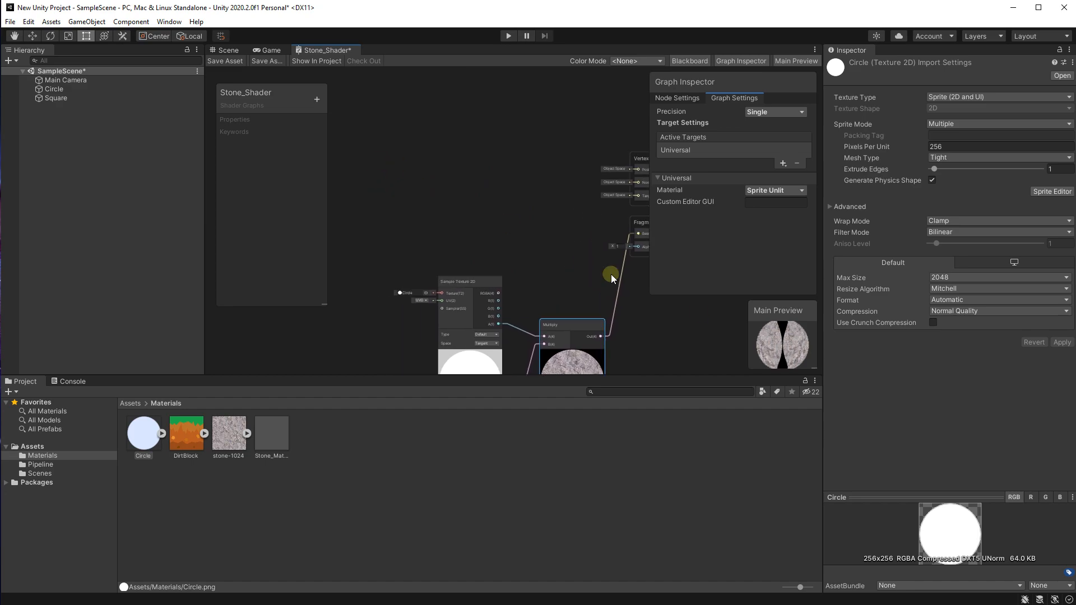
pyautogui.click(316, 99)
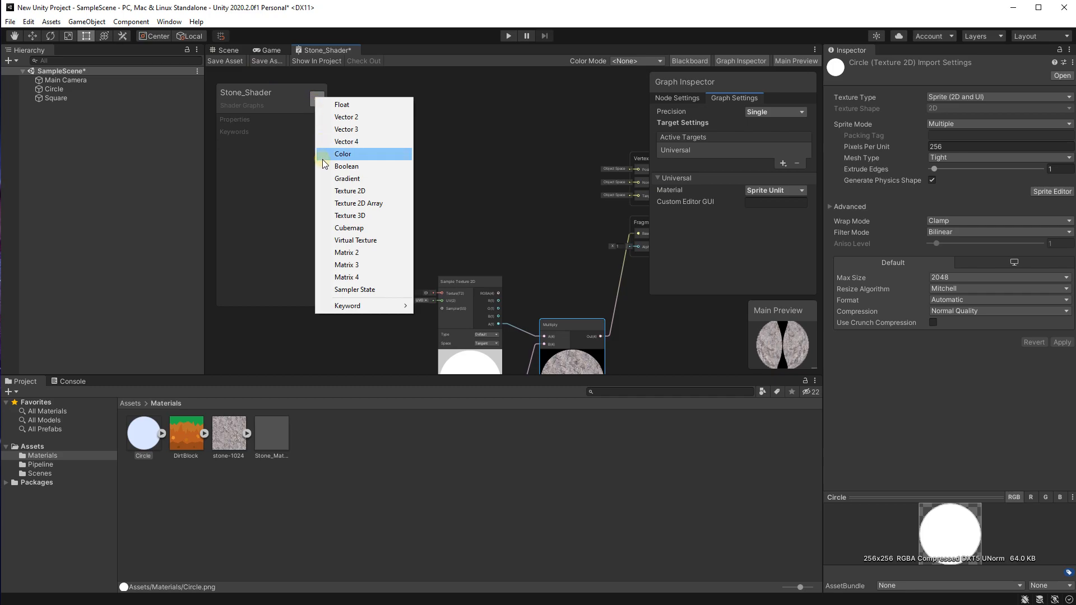
pyautogui.click(348, 191)
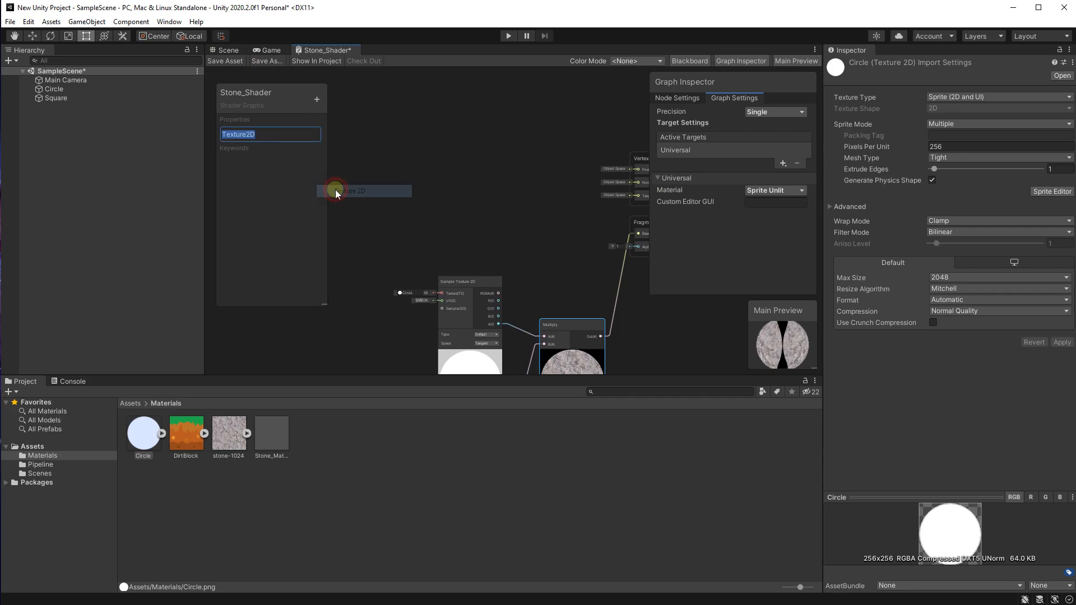
pyautogui.write('_')
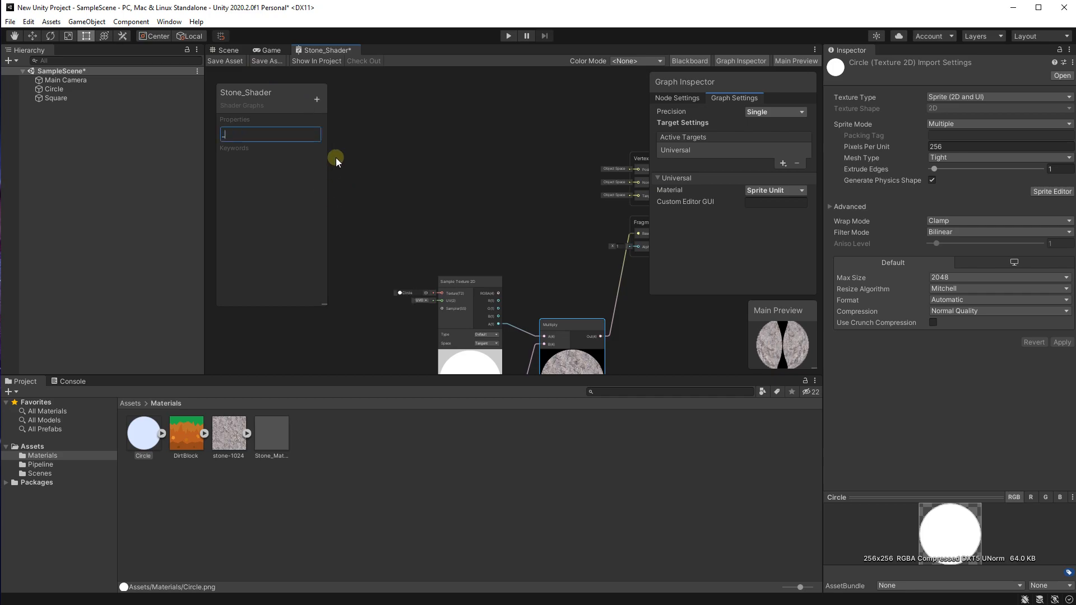
pyautogui.write('MainTex')
pyautogui.click(287, 192)
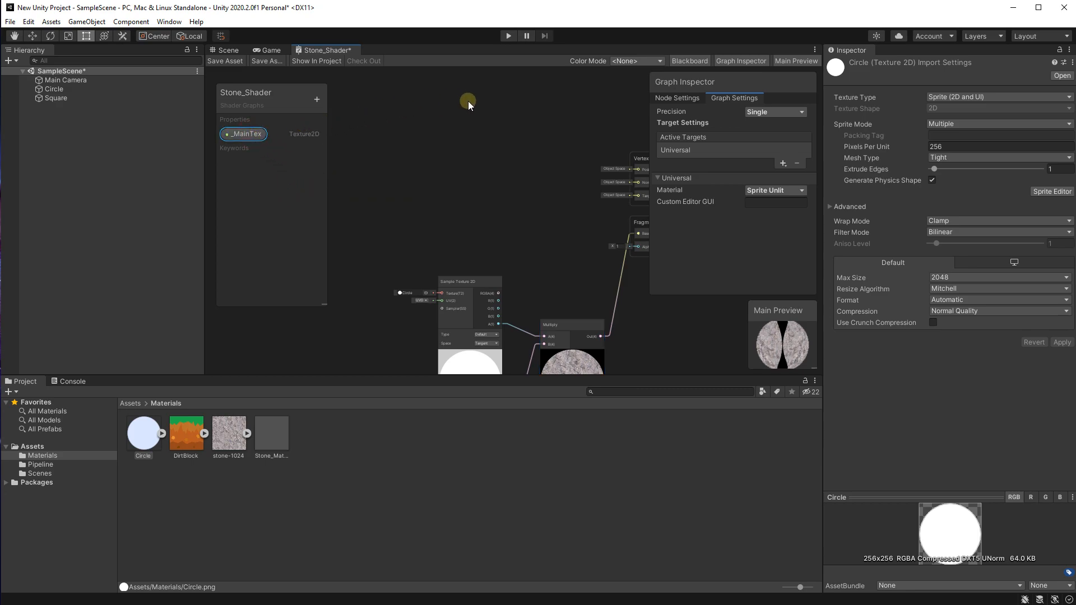
# Set the reference of the _MainTex property to _MainTex in its node settings.
pyautogui.click(684, 98)
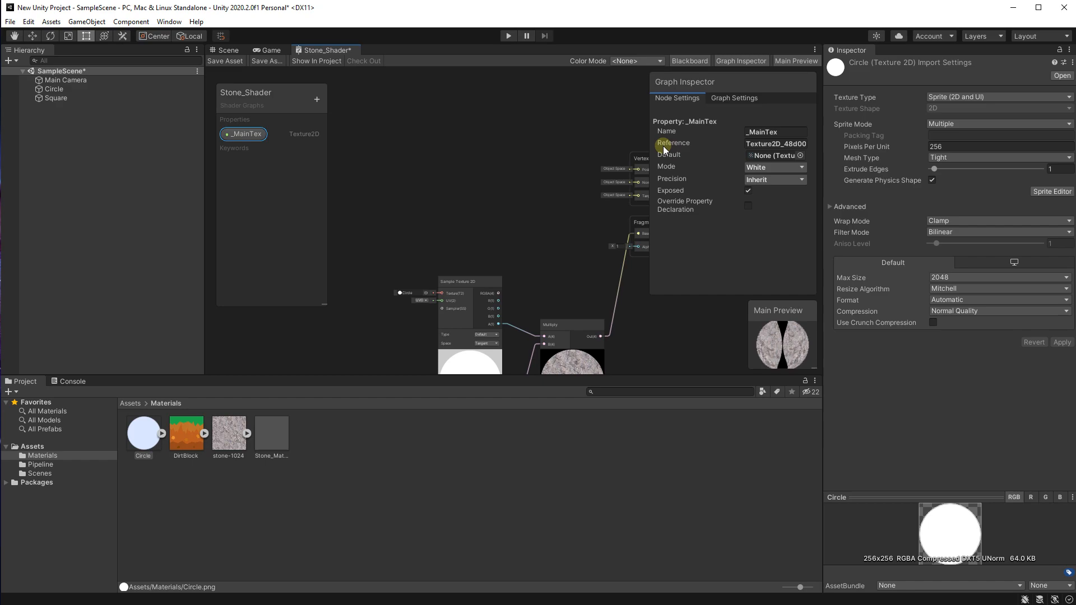
pyautogui.click(767, 144)
pyautogui.write('_MainTex')
pyautogui.click(747, 278)
# Add a Sample Texture 2D node to the Stone_Shader graph above the existing texture nodes.
pyautogui.moveTo(408, 174); pyautogui.dragTo(465, 130, button='middle')
pyautogui.moveTo(464, 238)
pyautogui.mouseDown(button='middle')
pyautogui.moveTo(456, 152)
pyautogui.moveTo(511, 206)
pyautogui.moveTo(505, 194)
pyautogui.mouseUp(button='middle')
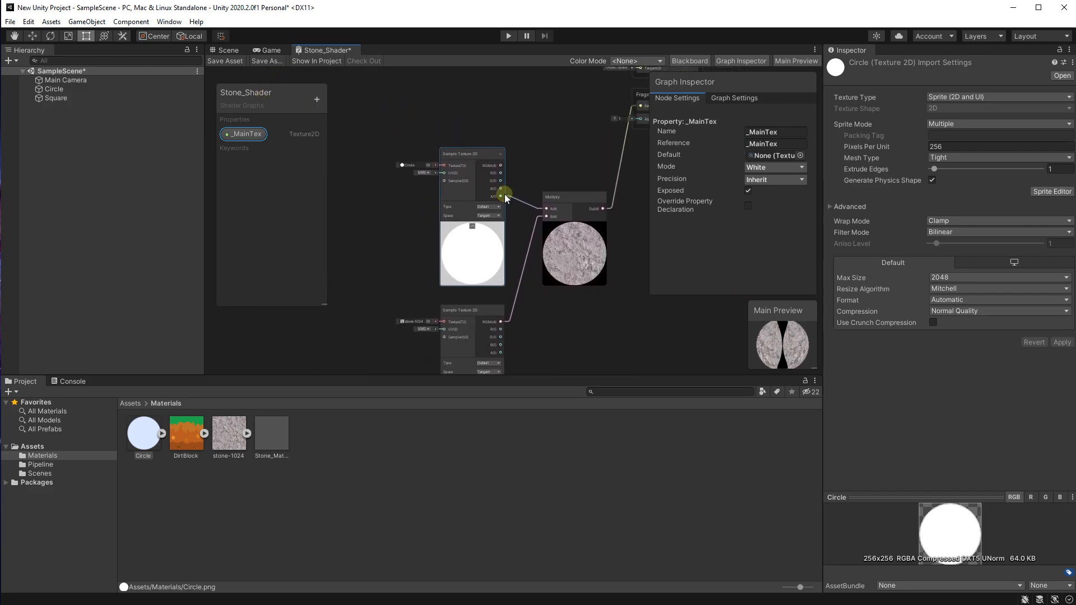
pyautogui.moveTo(479, 156); pyautogui.dragTo(490, 179, button='middle')
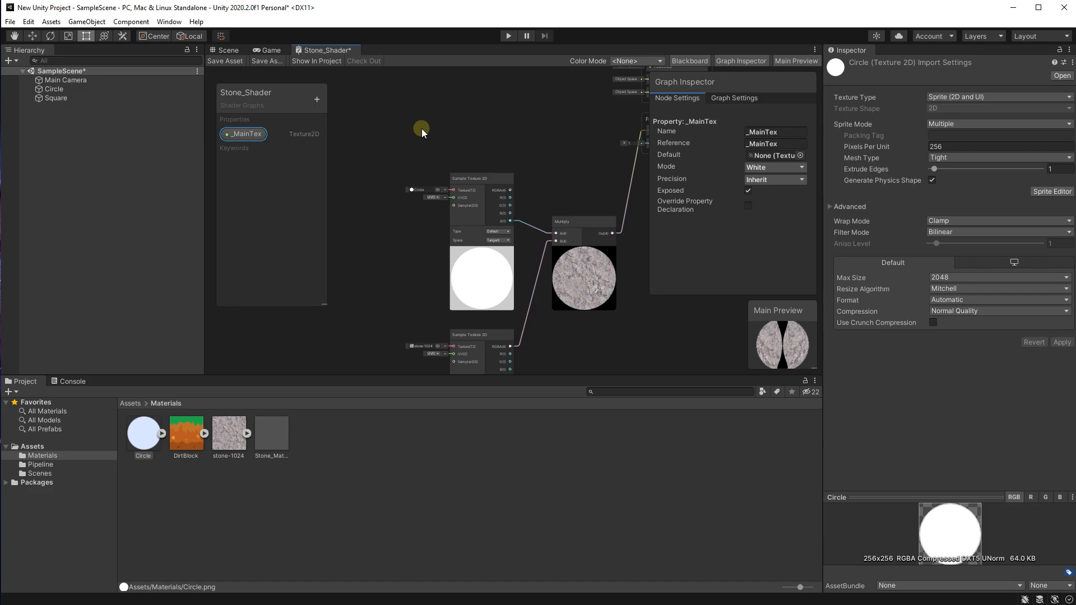
pyautogui.rightClick(442, 103)
pyautogui.click(457, 106)
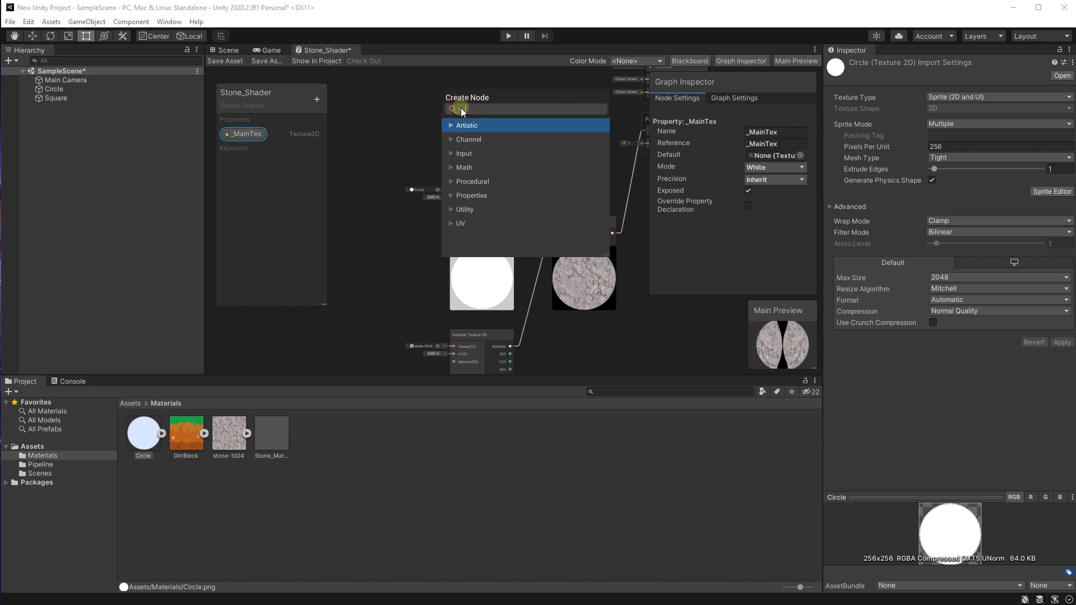
pyautogui.write('sample')
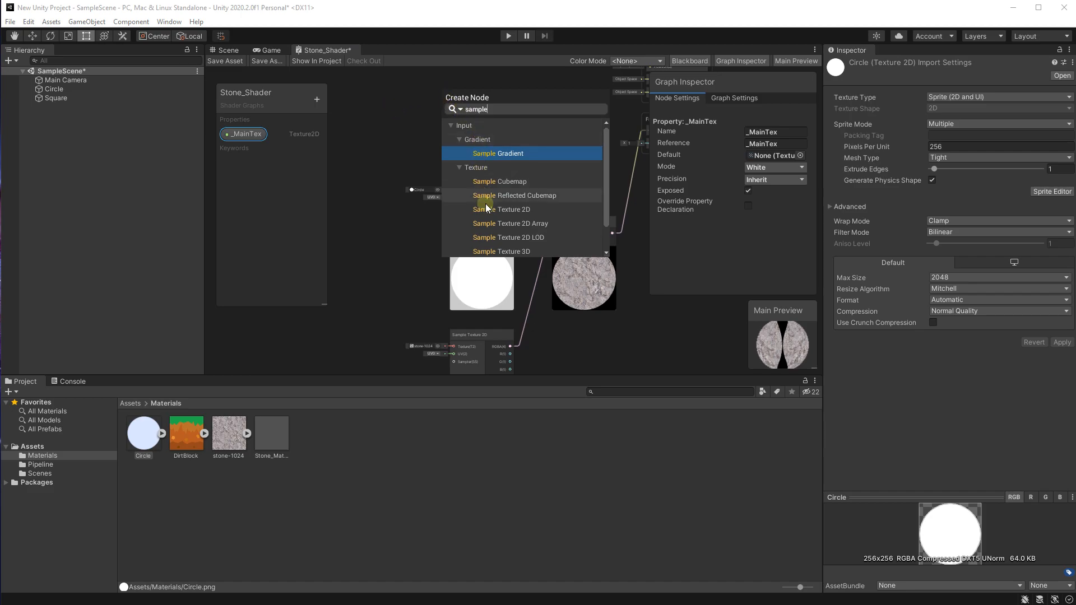
pyautogui.click(500, 206)
pyautogui.moveTo(473, 118); pyautogui.dragTo(473, 99)
# Place the _MainTex property in the graph and connect it to the Texture input of the new Sample Texture 2D node.
pyautogui.moveTo(299, 91); pyautogui.dragTo(345, 131, button='middle')
pyautogui.moveTo(244, 135); pyautogui.dragTo(458, 126)
pyautogui.scroll(5, 484, 153)
pyautogui.click(391, 190)
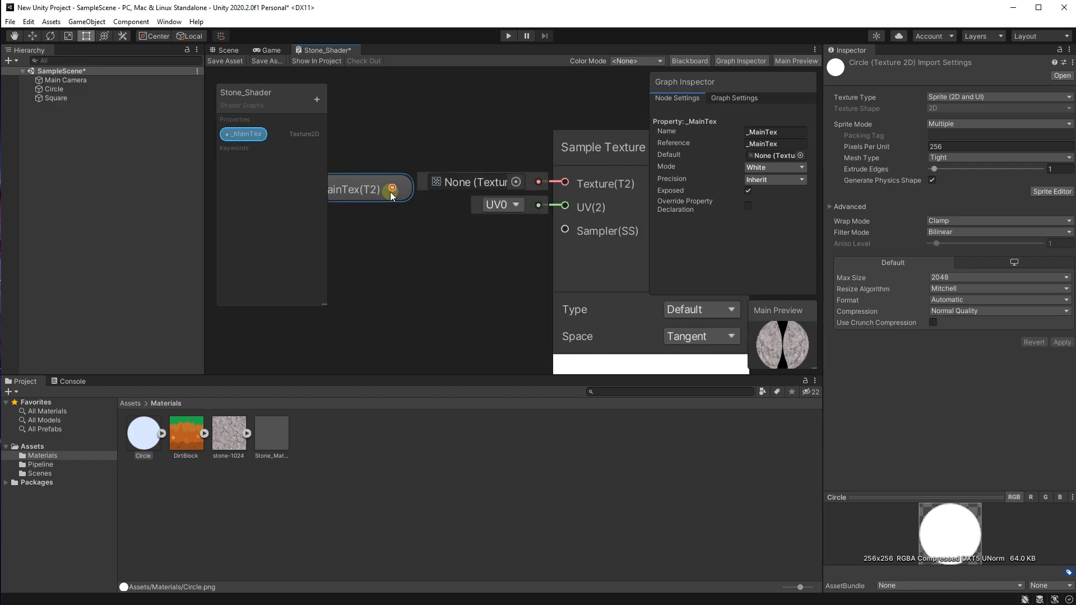
pyautogui.moveTo(393, 188); pyautogui.dragTo(564, 183)
pyautogui.moveTo(431, 238); pyautogui.dragTo(381, 266, button='middle')
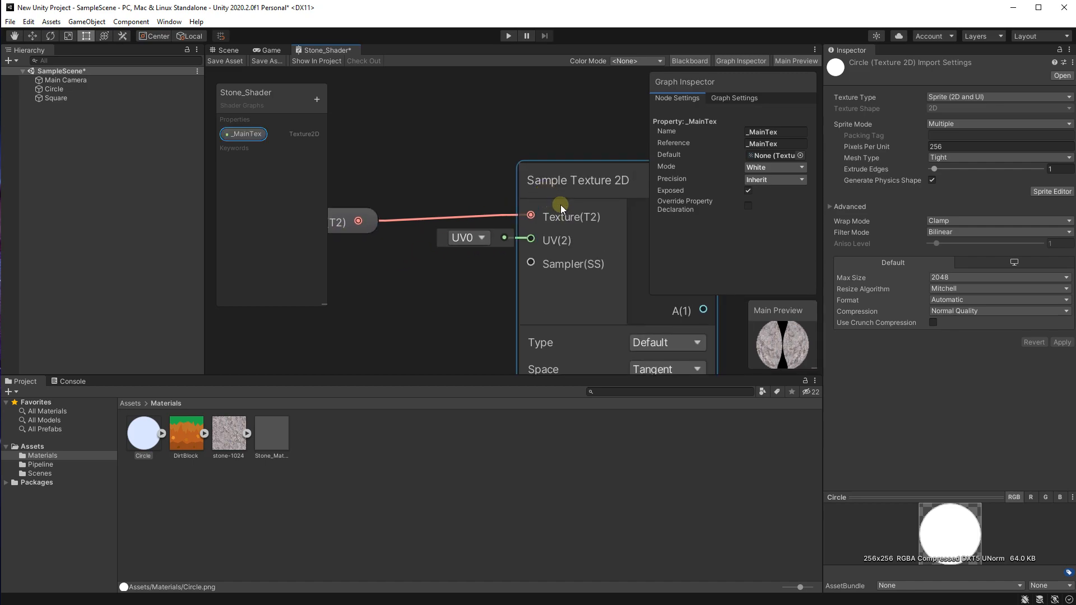
# Connect the A output of the _MainTex texture node to the Fragment block's Alpha and save the Stone_Shader asset.
pyautogui.moveTo(596, 161); pyautogui.dragTo(476, 147, button='middle')
pyautogui.scroll(-2, 533, 272)
pyautogui.moveTo(507, 261); pyautogui.dragTo(469, 135, button='middle')
pyautogui.scroll(-1, 498, 224)
pyautogui.moveTo(495, 225); pyautogui.dragTo(438, 256, button='middle')
pyautogui.scroll(-1, 455, 209)
pyautogui.moveTo(455, 209); pyautogui.dragTo(378, 121, button='middle')
pyautogui.scroll(-1, 448, 203)
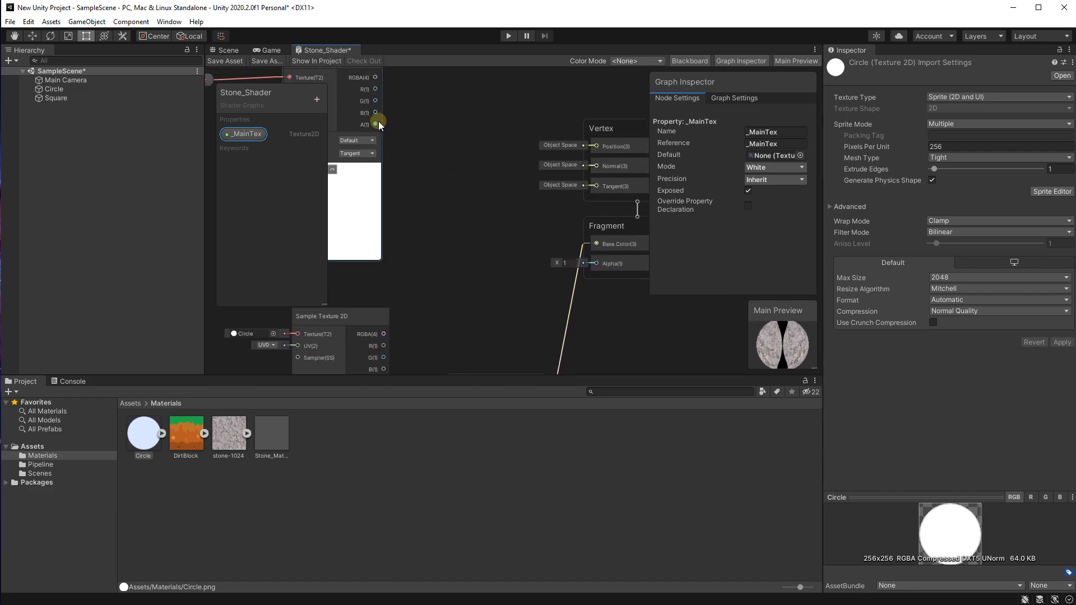
pyautogui.moveTo(376, 123); pyautogui.dragTo(598, 264)
pyautogui.scroll(-2, 418, 217)
pyautogui.scroll(-1, 426, 230)
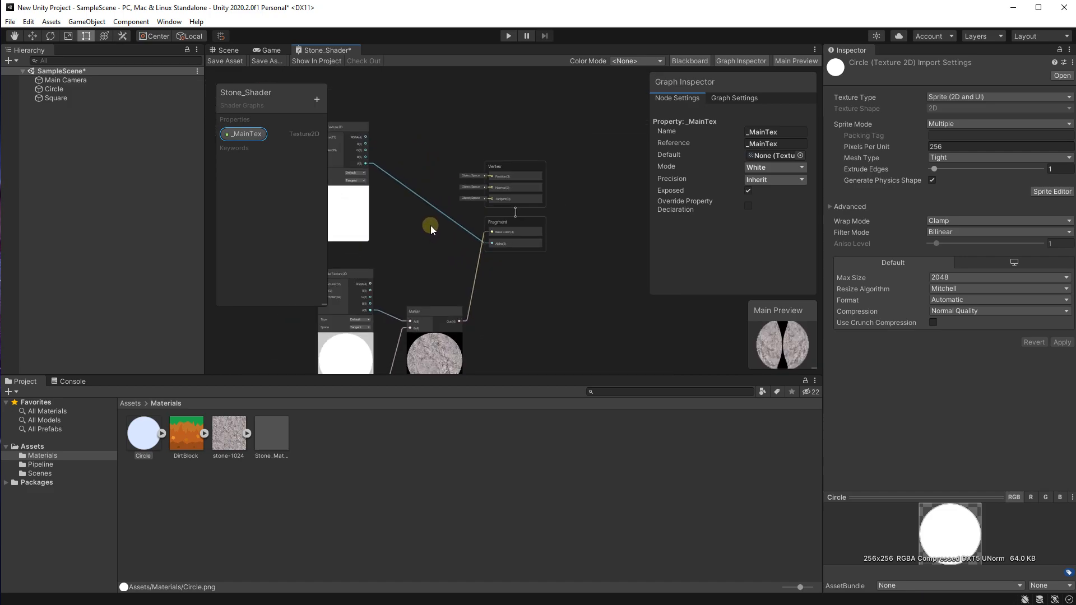
pyautogui.click(224, 61)
pyautogui.scroll(2, 534, 257)
pyautogui.moveTo(459, 273); pyautogui.dragTo(511, 305, button='middle')
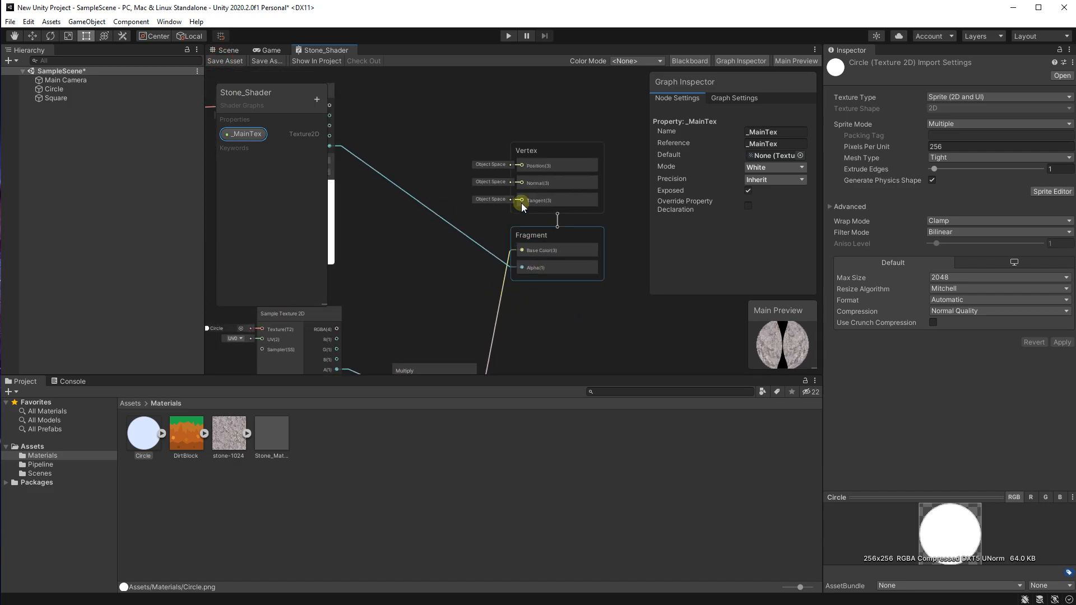
# Return to the scene view and set Stone_Material's shader to Shader Graphs/Stone_Shader.
pyautogui.click(226, 49)
pyautogui.moveTo(398, 298); pyautogui.dragTo(407, 224, button='middle')
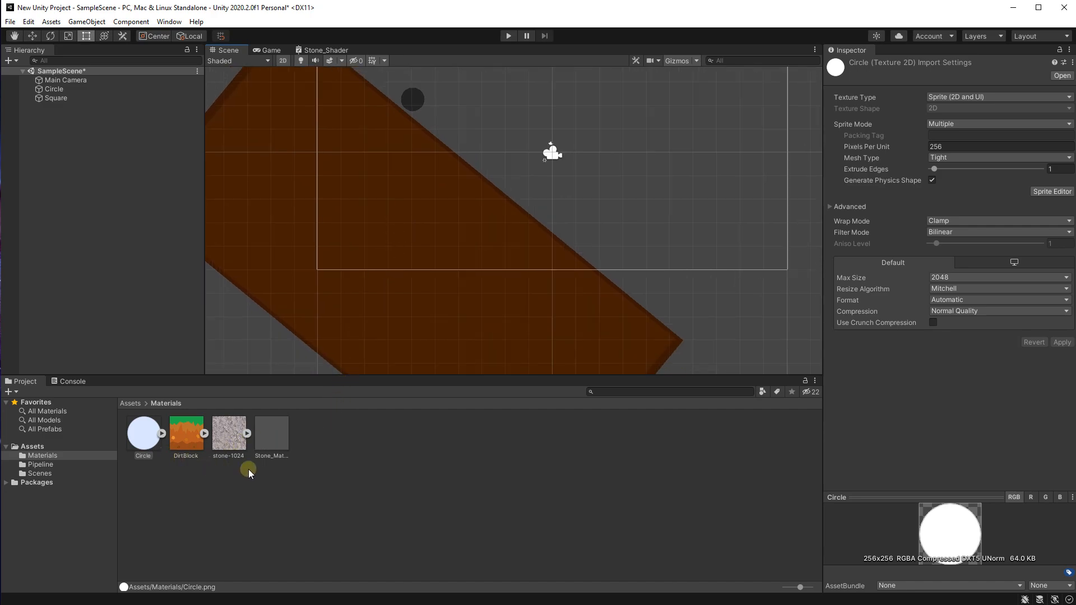
pyautogui.click(276, 449)
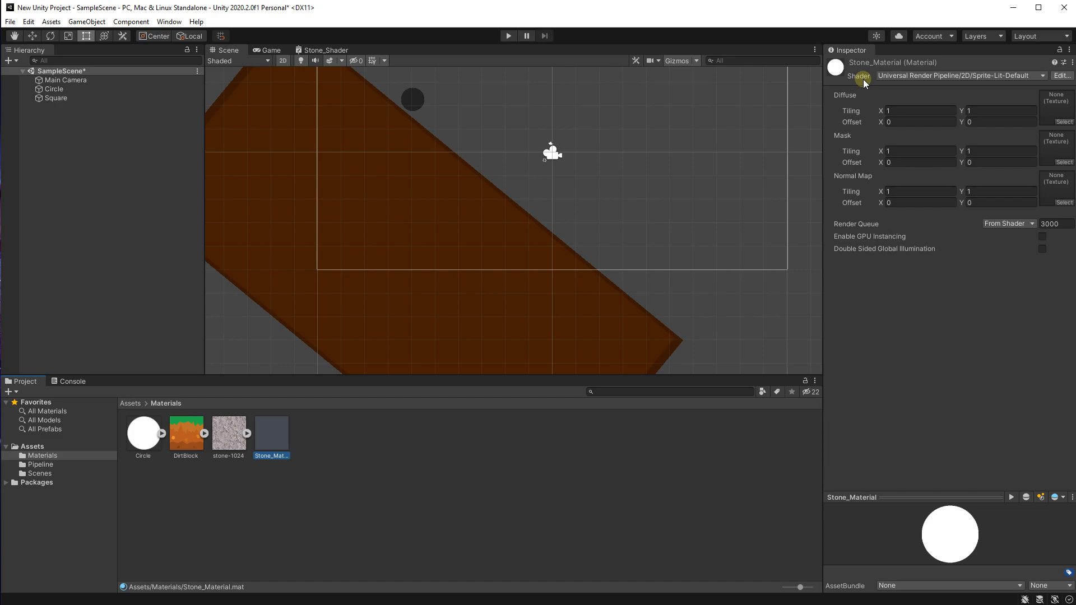
pyautogui.click(920, 77)
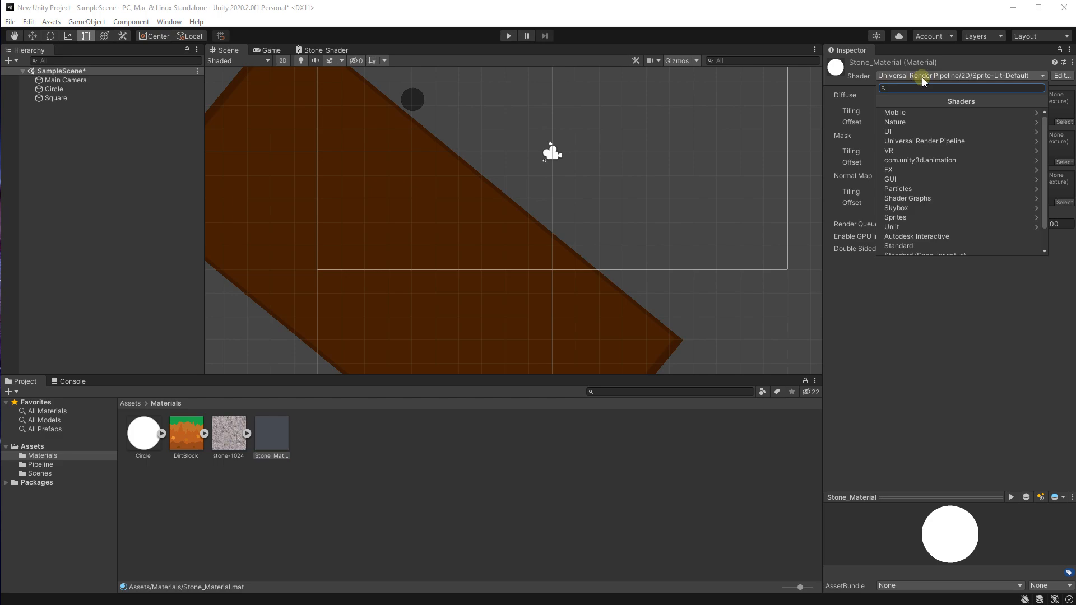
pyautogui.write('stone')
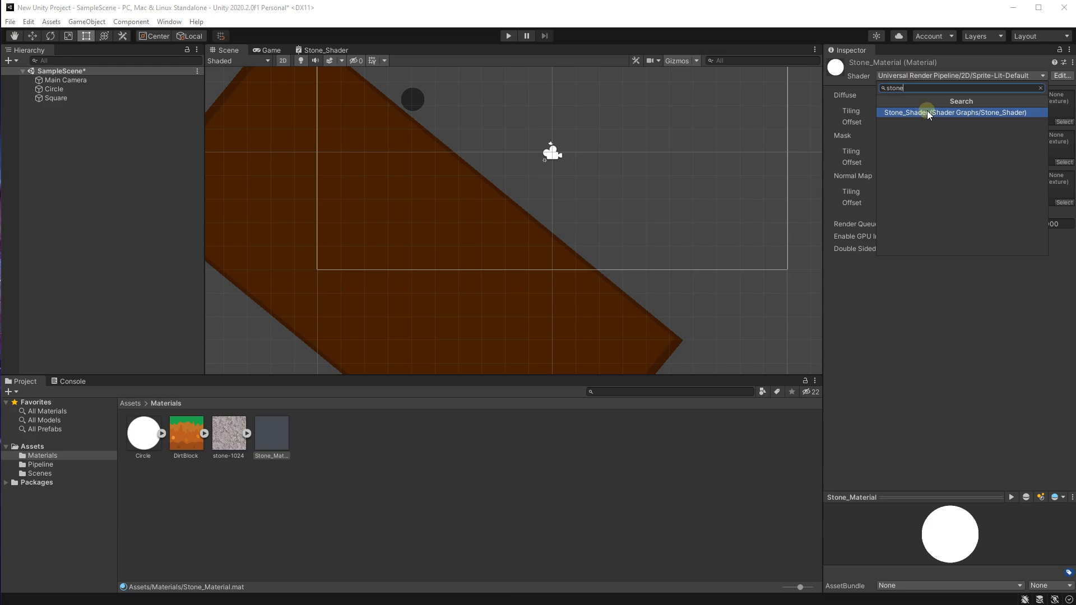
pyautogui.click(927, 112)
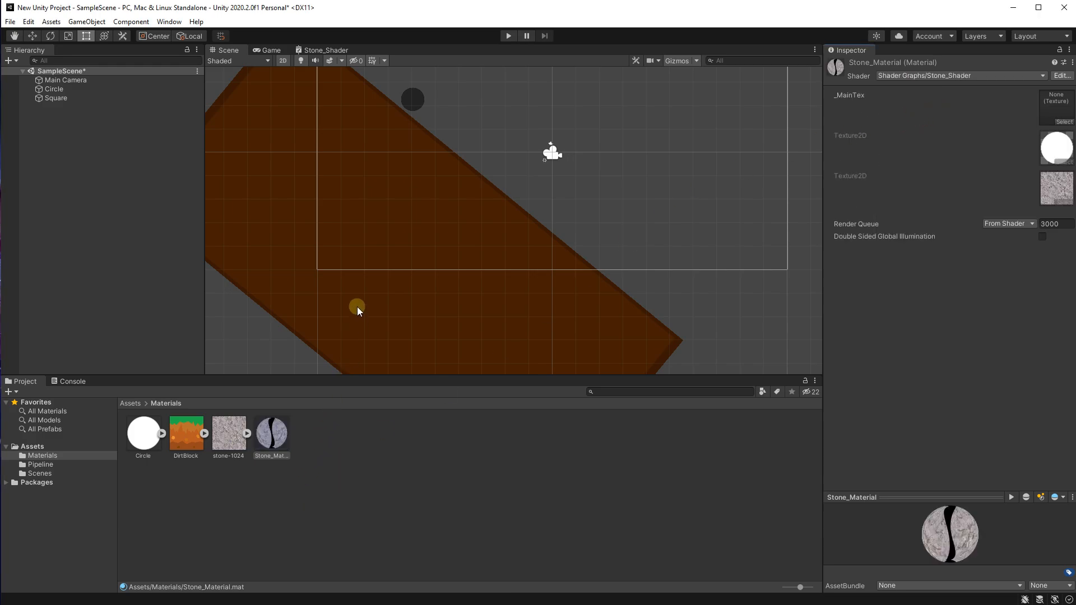
# Apply Stone_Material to the dark circle sprite in the scene.
pyautogui.moveTo(420, 257); pyautogui.dragTo(429, 378, button='middle')
pyautogui.scroll(6, 422, 216)
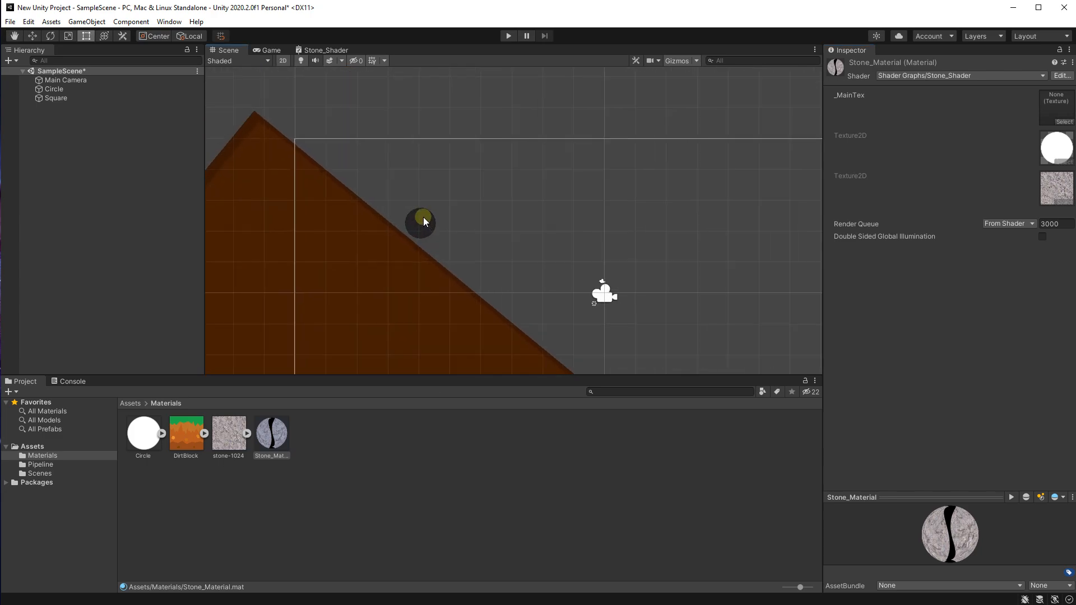
pyautogui.scroll(4, 423, 217)
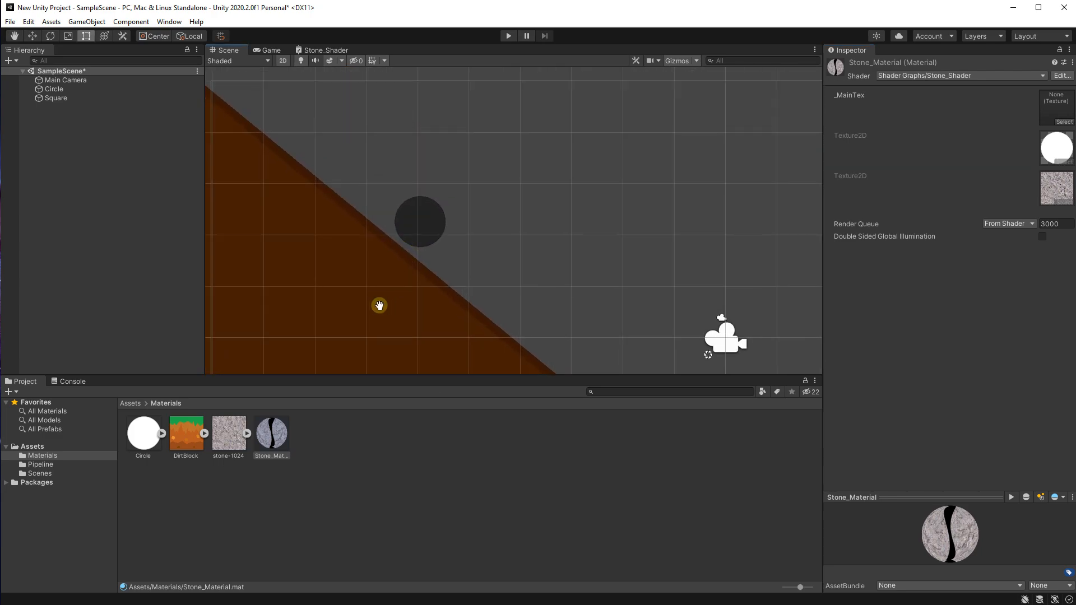
pyautogui.moveTo(379, 305); pyautogui.dragTo(399, 327, button='middle')
pyautogui.moveTo(256, 440); pyautogui.dragTo(442, 243)
pyautogui.scroll(3, 459, 244)
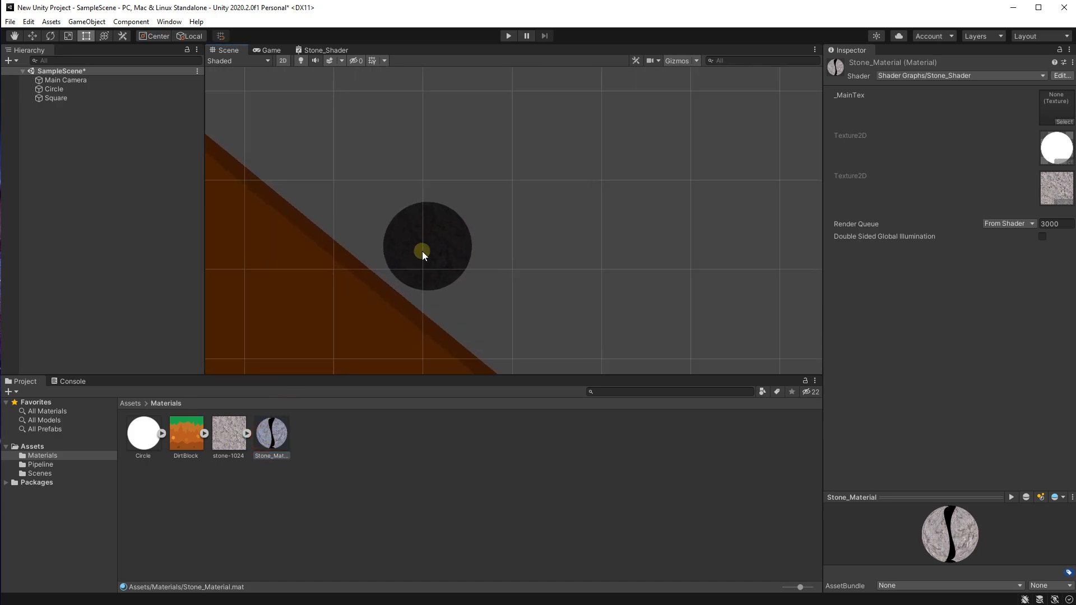
# Set the Circle object's Sprite Renderer color to white.
pyautogui.click(163, 89)
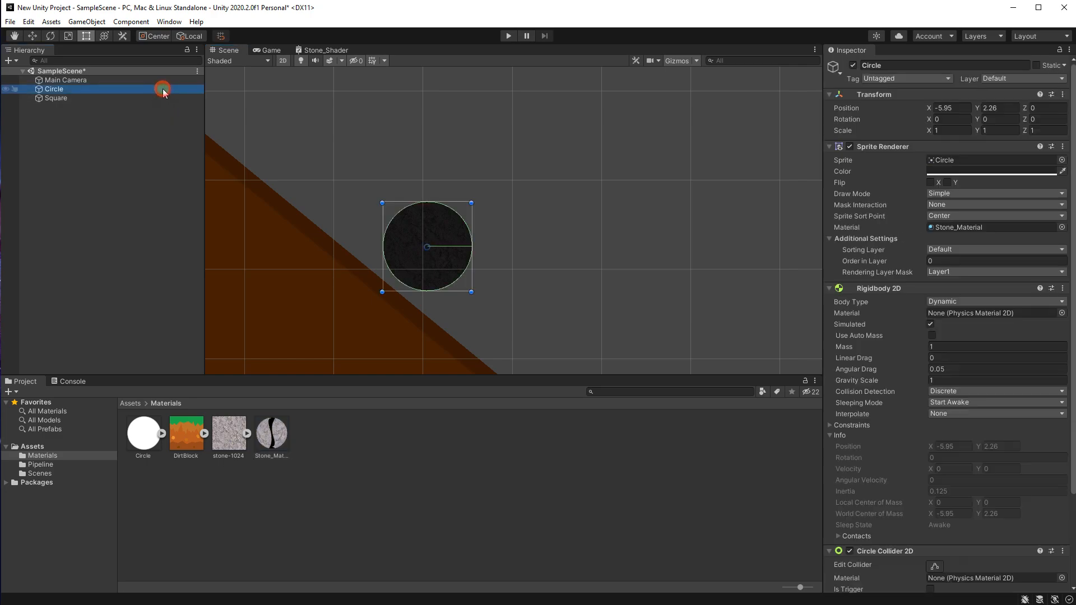
pyautogui.click(962, 171)
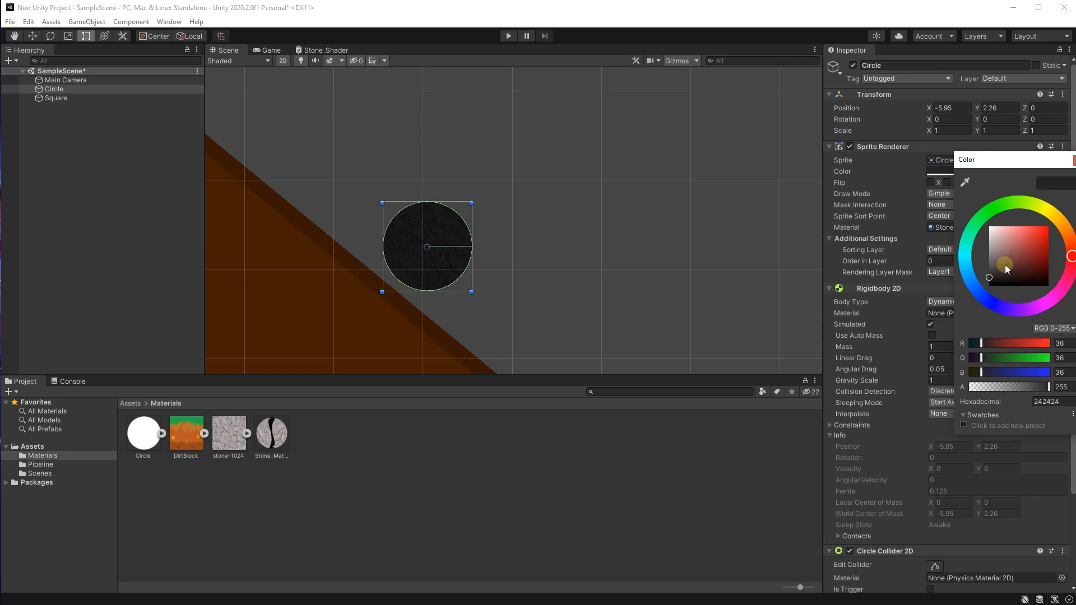
pyautogui.moveTo(997, 268); pyautogui.dragTo(977, 217)
pyautogui.click(562, 197)
pyautogui.scroll(5, 450, 212)
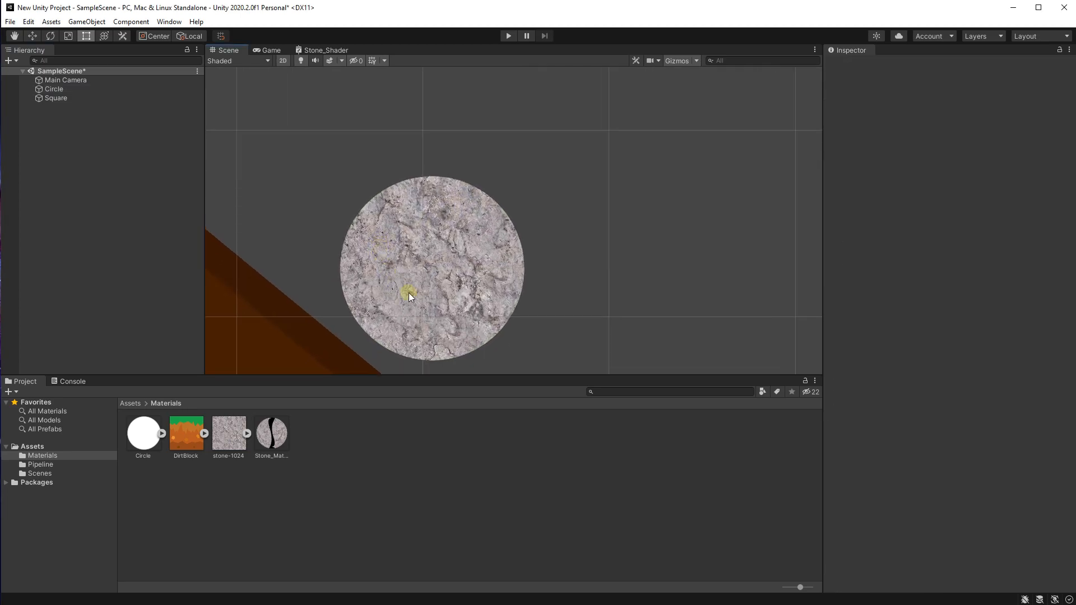
# Examine the stone texture on the circle up close and from a distance alongside the brown slope.
pyautogui.scroll(3, 454, 318)
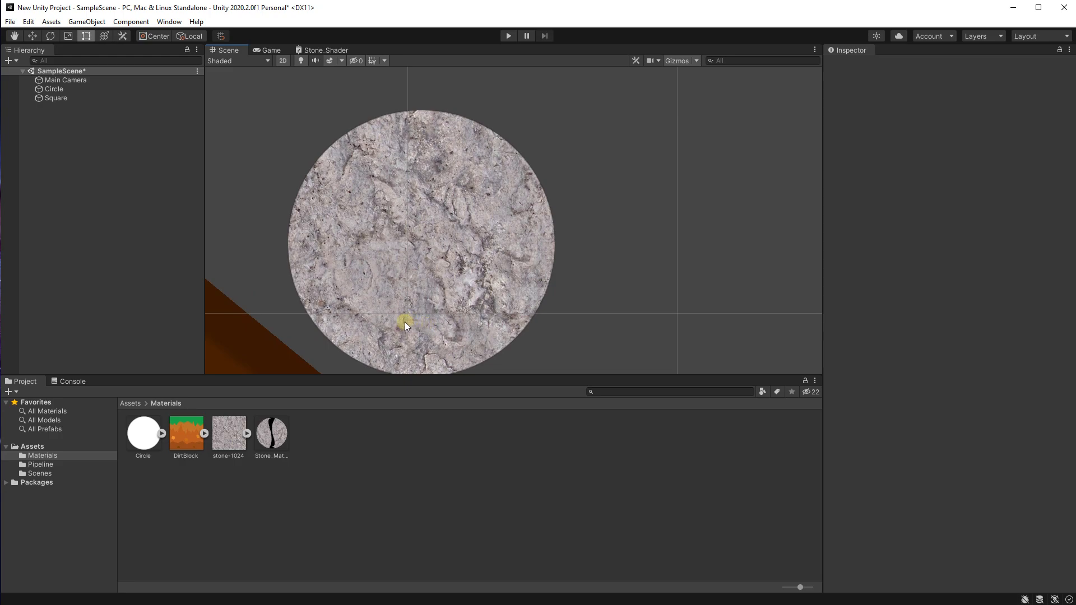
pyautogui.scroll(-6, 395, 323)
pyautogui.scroll(-8, 392, 342)
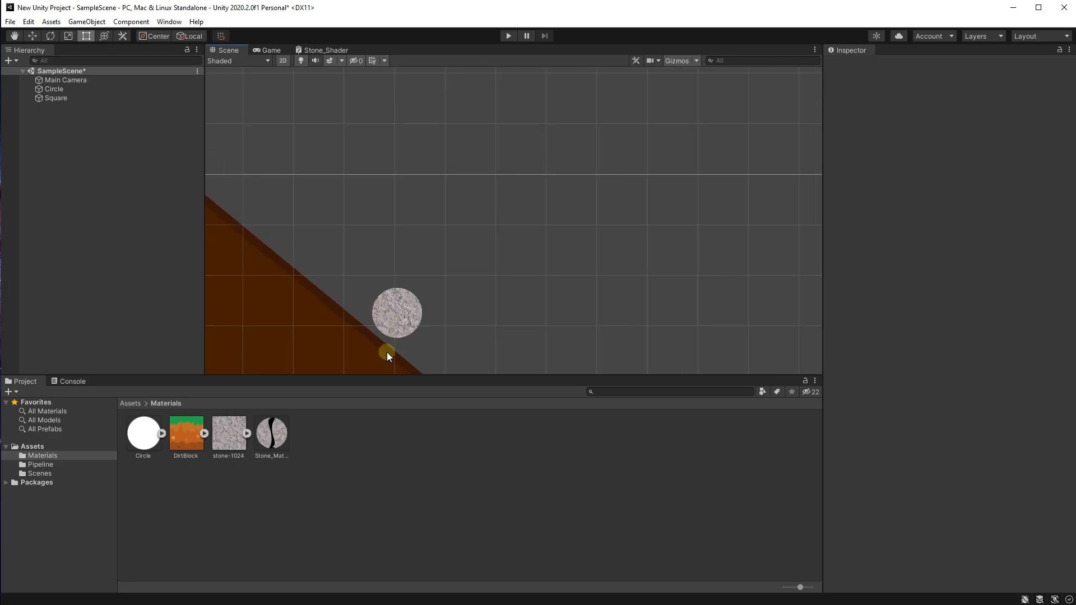
pyautogui.scroll(-2, 418, 246)
pyautogui.scroll(1, 371, 211)
pyautogui.moveTo(367, 199); pyautogui.dragTo(377, 253, button='middle')
pyautogui.scroll(2, 376, 255)
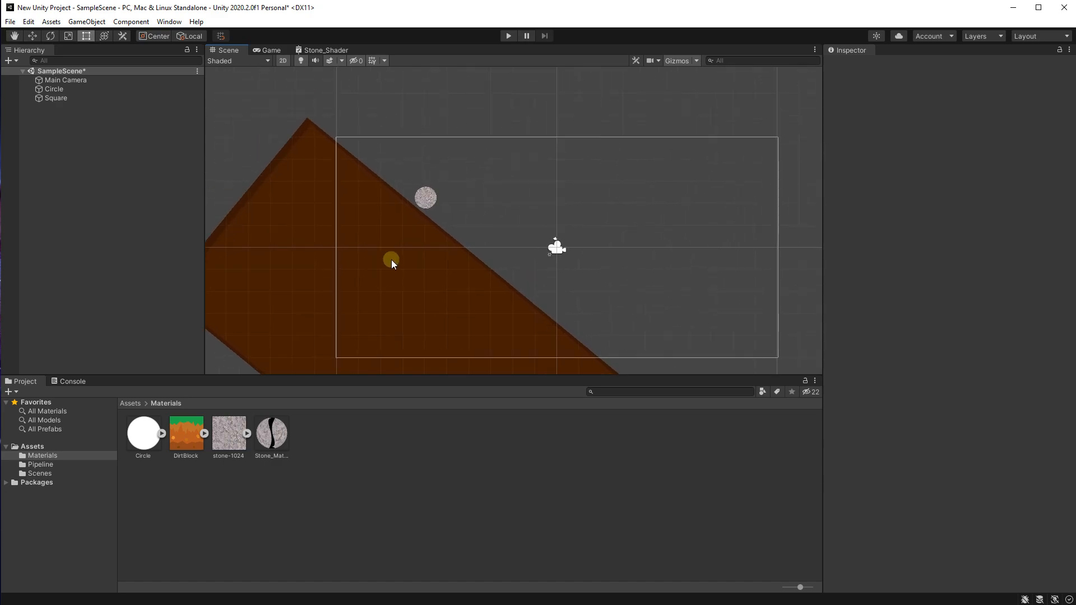
pyautogui.scroll(2, 277, 241)
pyautogui.scroll(1, 277, 241)
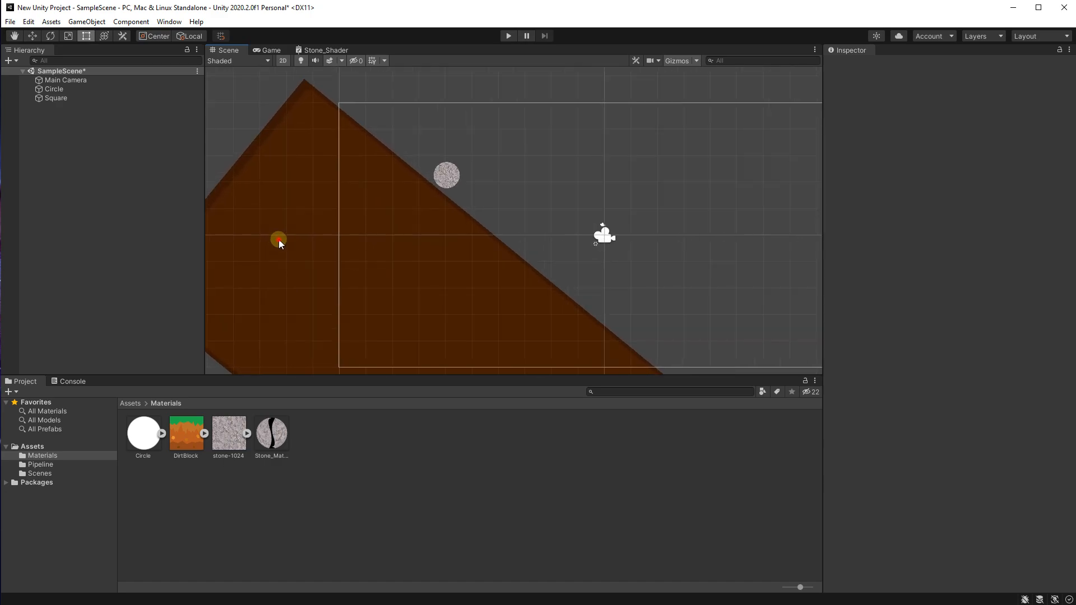
pyautogui.click(278, 240)
pyautogui.scroll(-3, 379, 264)
pyautogui.moveTo(268, 202); pyautogui.dragTo(395, 205, button='middle')
pyautogui.click(311, 158)
pyautogui.moveTo(471, 278); pyautogui.dragTo(302, 259, button='middle')
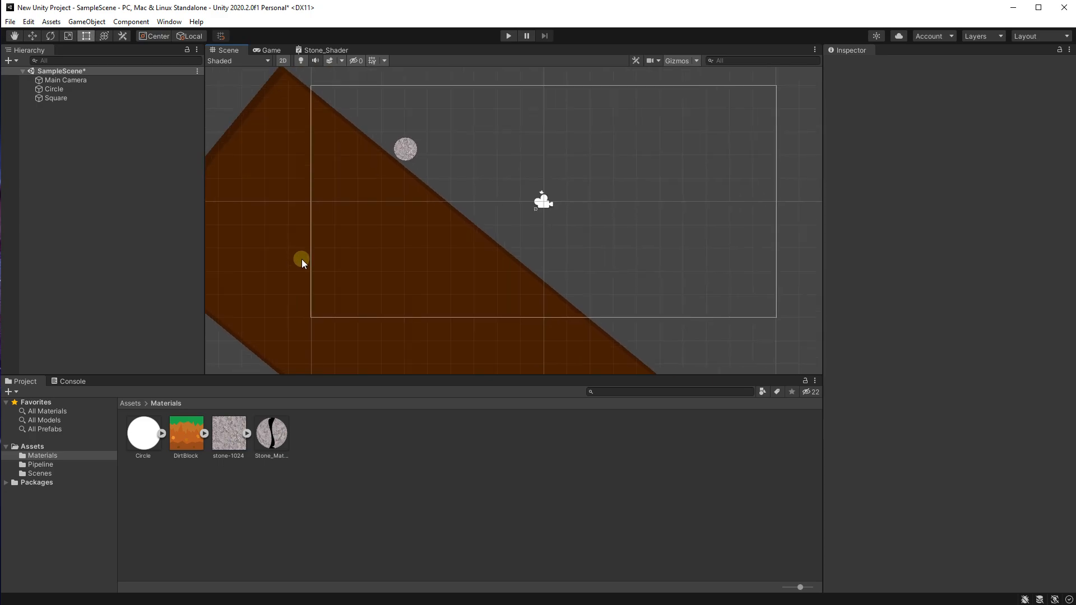
# Create a new material named Dirt_Material in the Materials folder.
pyautogui.rightClick(409, 465)
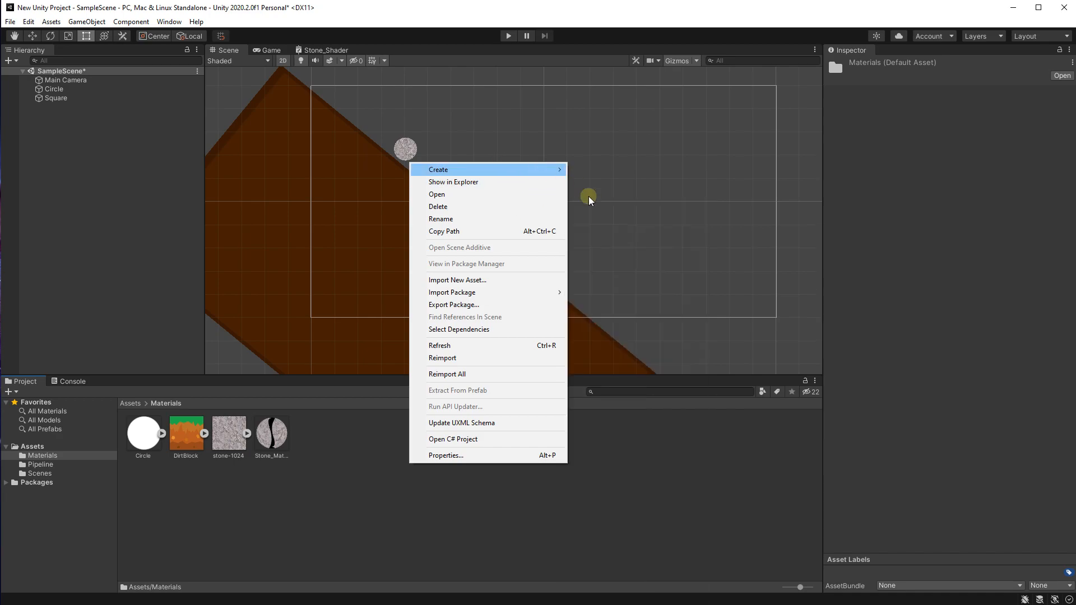
pyautogui.moveTo(543, 175)
pyautogui.click(632, 398)
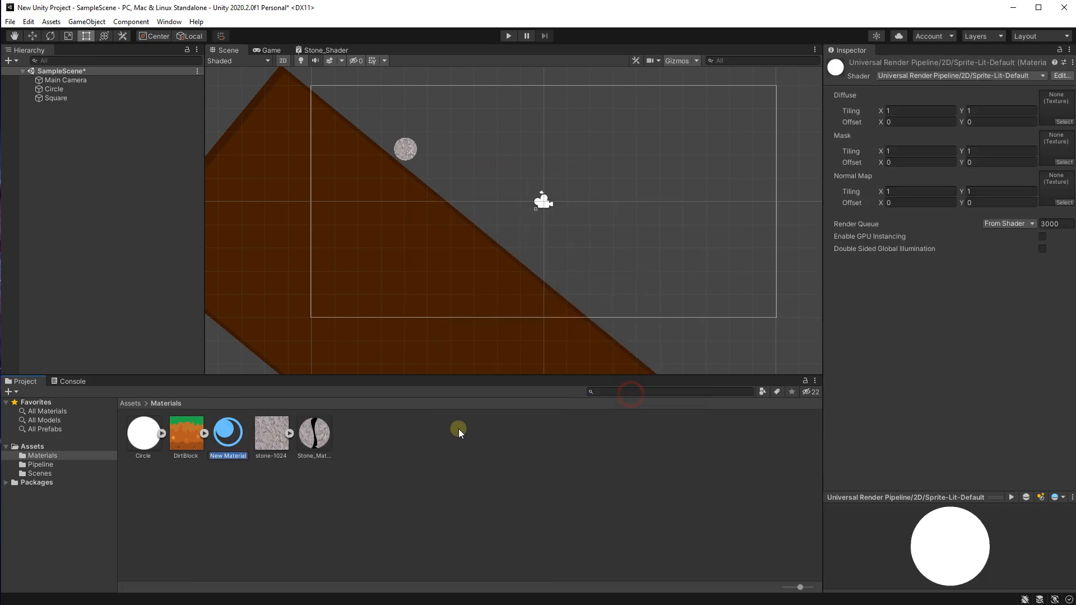
pyautogui.click(424, 460)
pyautogui.click(261, 520)
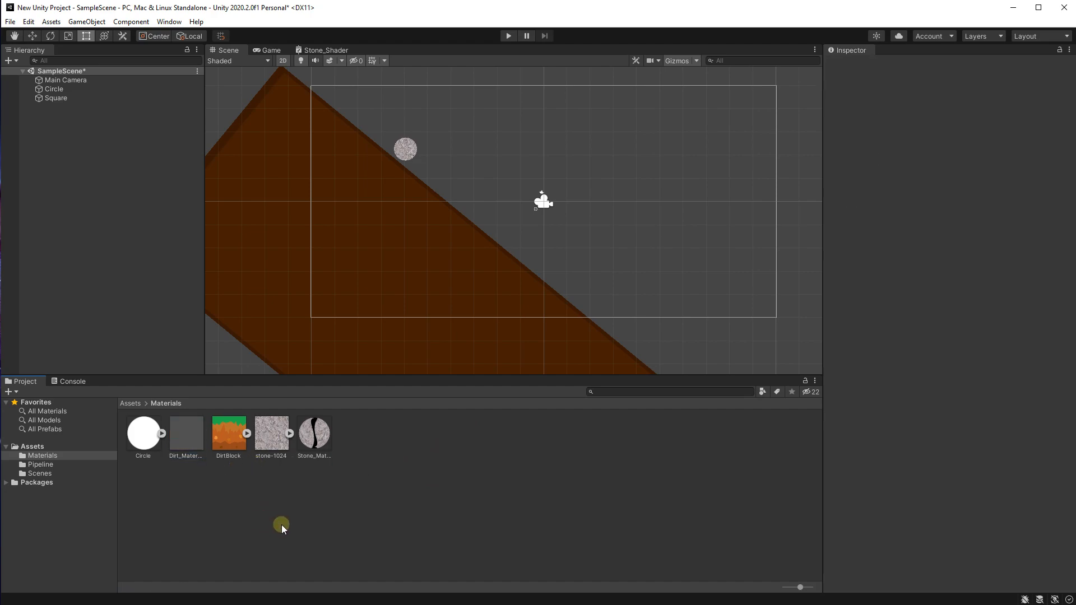
# Create a Sprite Unlit shader graph named Dirt_Shader in the Assets folder and open it in the shader editor.
pyautogui.click(34, 446)
pyautogui.rightClick(473, 493)
pyautogui.moveTo(533, 201)
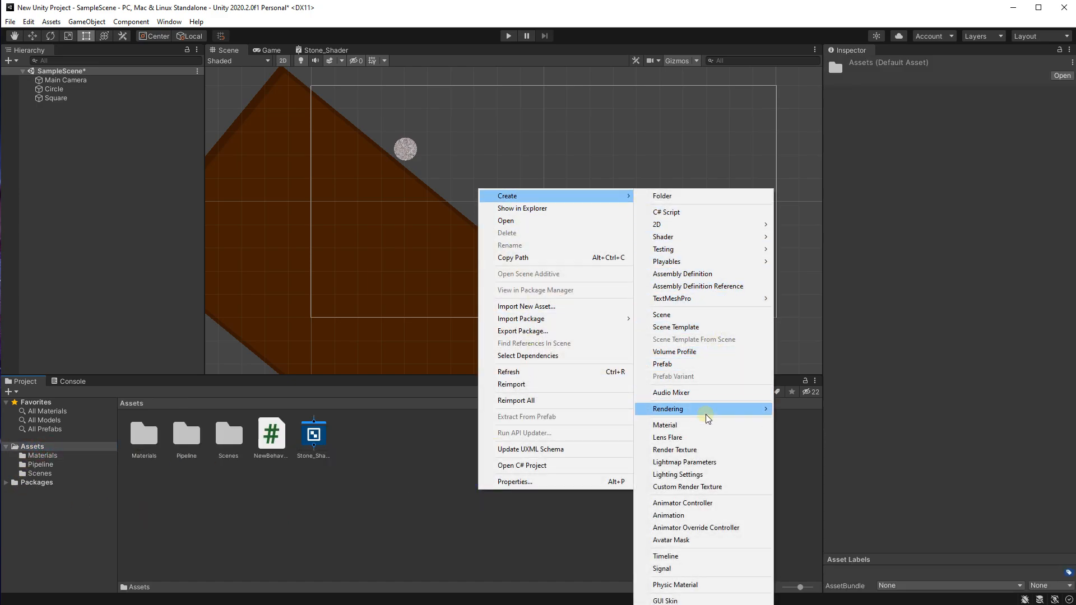
pyautogui.moveTo(731, 238)
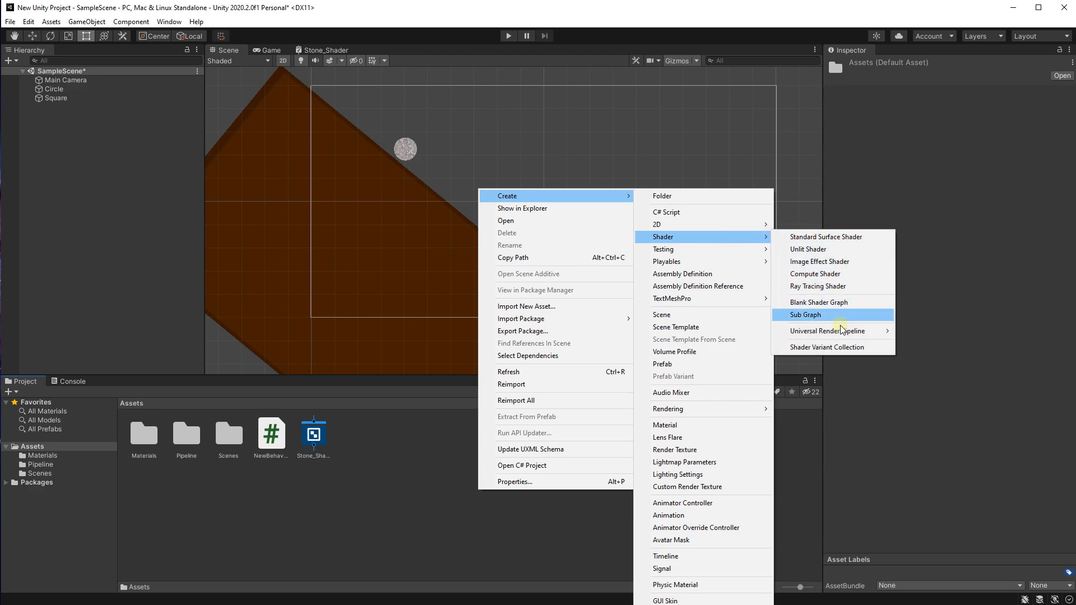
pyautogui.moveTo(842, 336)
pyautogui.click(933, 357)
pyautogui.write('Dirt_Shader')
pyautogui.click(427, 532)
pyautogui.click(965, 93)
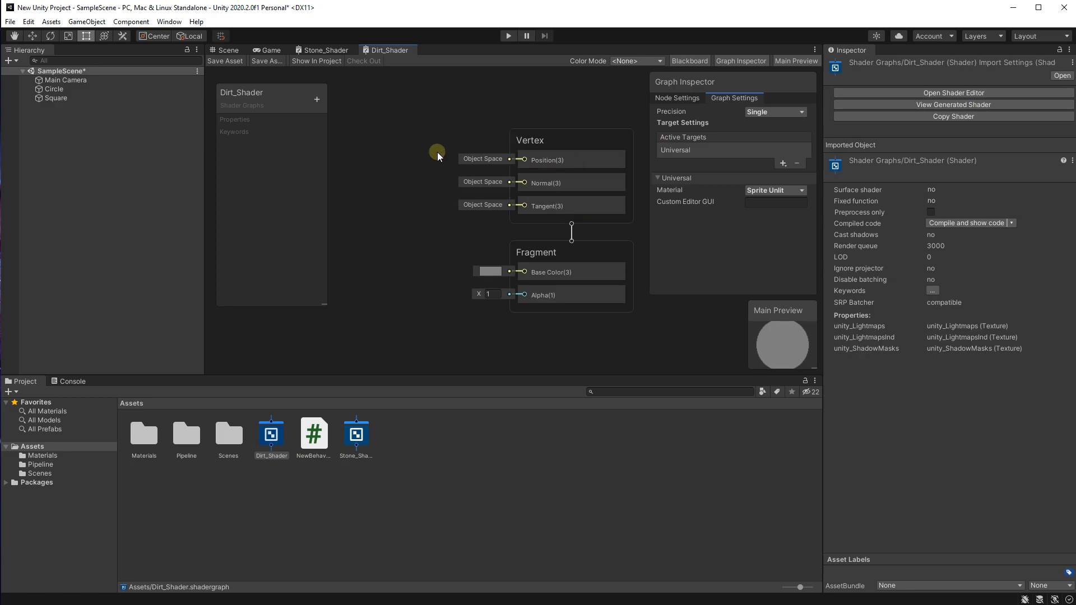
# Add a Sample Texture 2D node to the Dirt_Shader graph and place it below and left of the Fragment block.
pyautogui.scroll(-3, 426, 168)
pyautogui.rightClick(417, 179)
pyautogui.click(474, 187)
pyautogui.write('Sample')
pyautogui.click(499, 290)
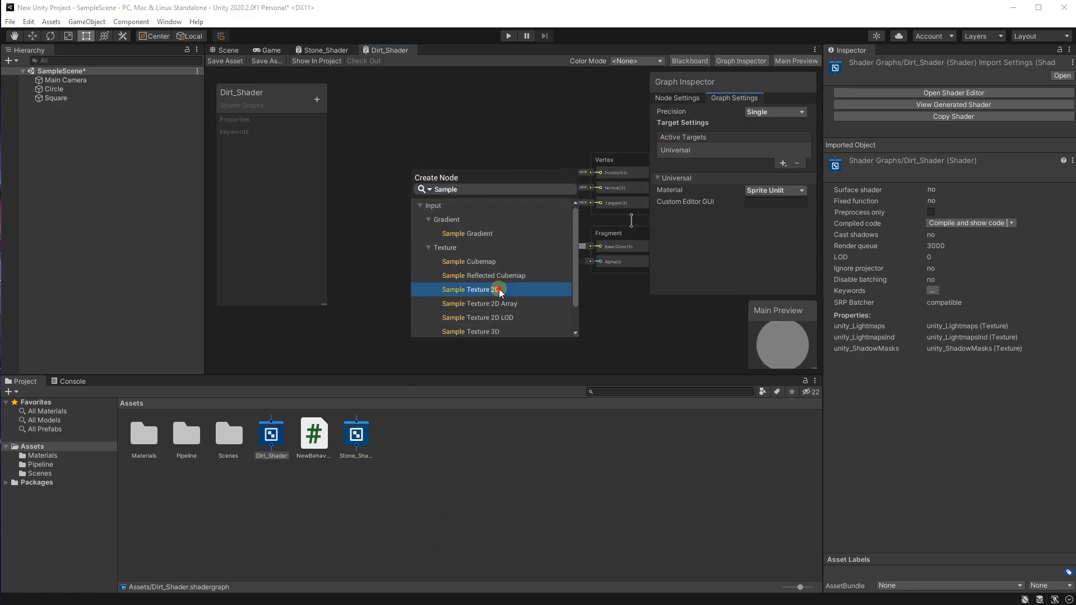
pyautogui.moveTo(446, 200); pyautogui.dragTo(482, 317)
pyautogui.moveTo(483, 316); pyautogui.dragTo(487, 202, button='middle')
pyautogui.scroll(-1, 490, 178)
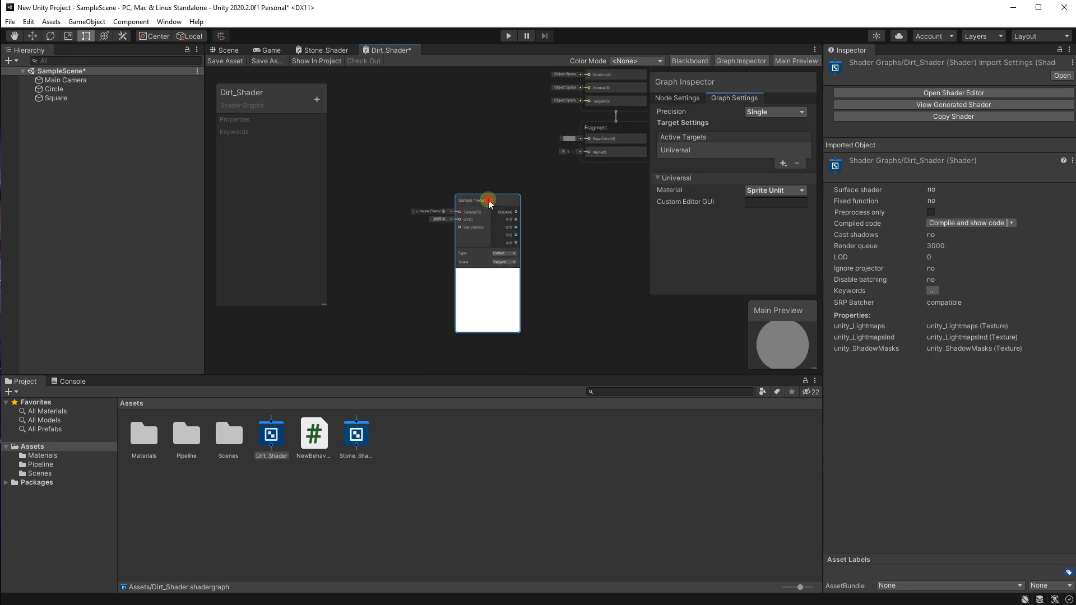
pyautogui.moveTo(489, 203); pyautogui.dragTo(467, 266)
# Add a second Sample Texture 2D node just below the Fragment block and move the first texture node further down.
pyautogui.rightClick(522, 167)
pyautogui.click(599, 172)
pyautogui.write('sample')
pyautogui.click(585, 279)
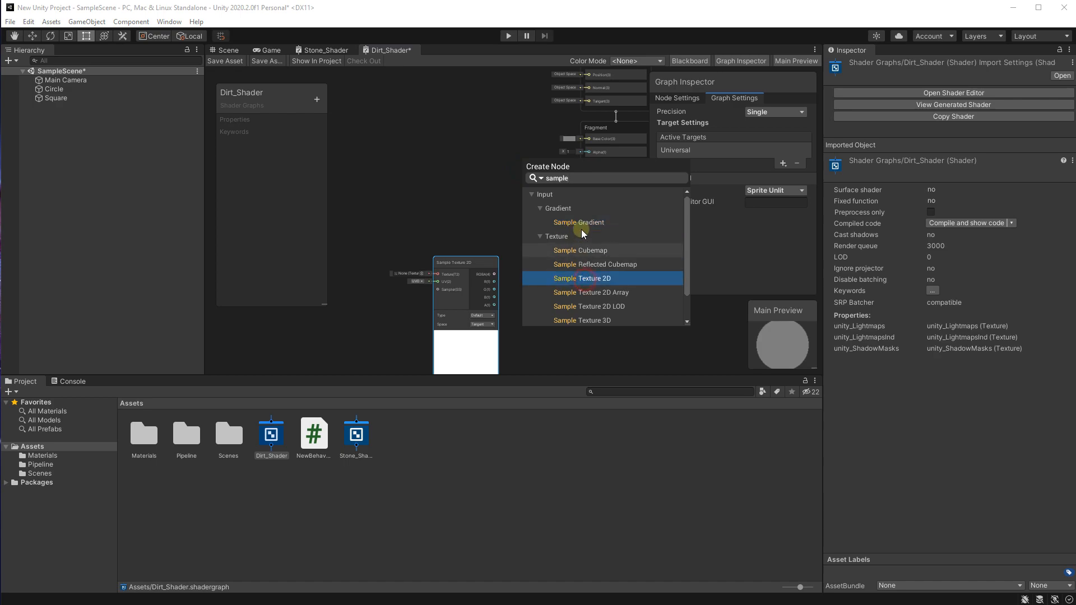
pyautogui.doubleClick(582, 281)
pyautogui.moveTo(474, 263); pyautogui.dragTo(476, 333)
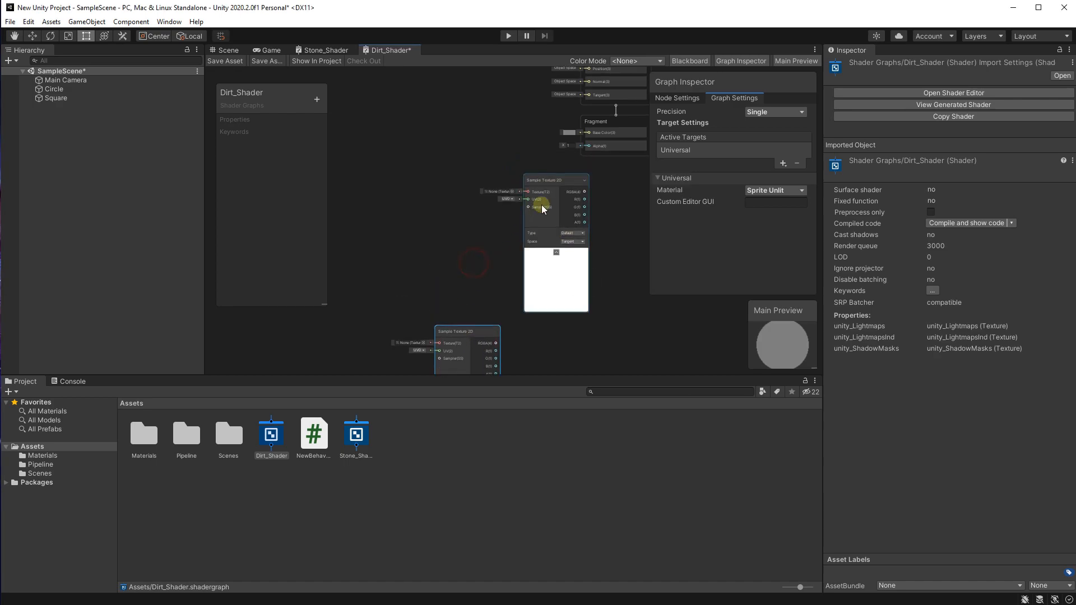
# Stack the moved Sample Texture 2D node above the other one and assign the DirtBlock texture to the lower node.
pyautogui.moveTo(557, 180); pyautogui.dragTo(479, 180)
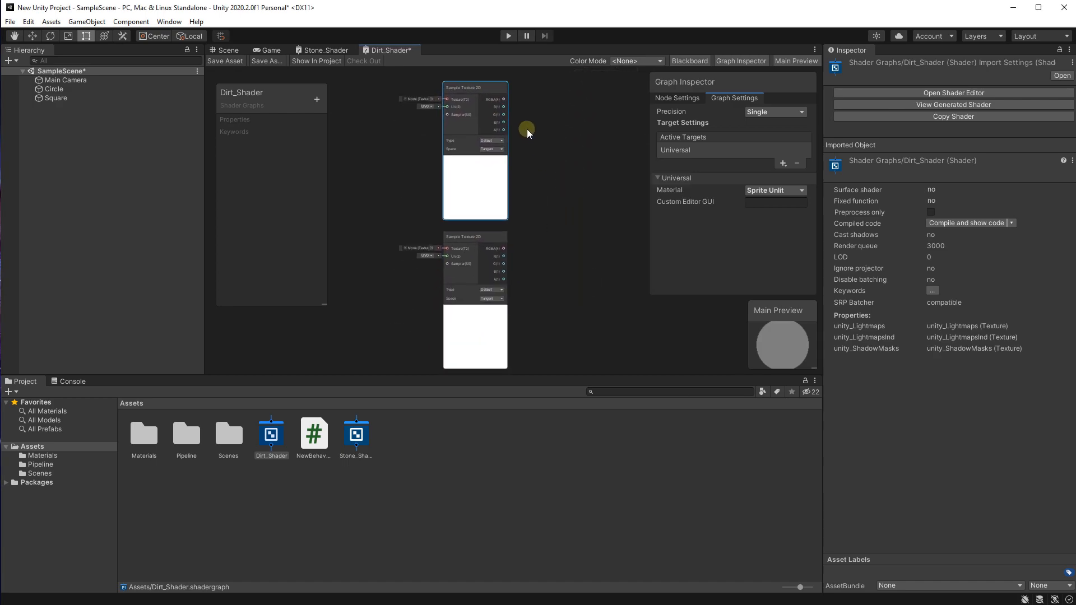
pyautogui.scroll(2, 540, 197)
pyautogui.click(42, 455)
pyautogui.moveTo(344, 275); pyautogui.dragTo(331, 375, button='middle')
pyautogui.scroll(1, 312, 320)
pyautogui.moveTo(374, 308); pyautogui.dragTo(367, 201, button='middle')
pyautogui.moveTo(230, 444); pyautogui.dragTo(438, 253)
pyautogui.moveTo(434, 257); pyautogui.dragTo(470, 351, button='middle')
pyautogui.rightClick(395, 481)
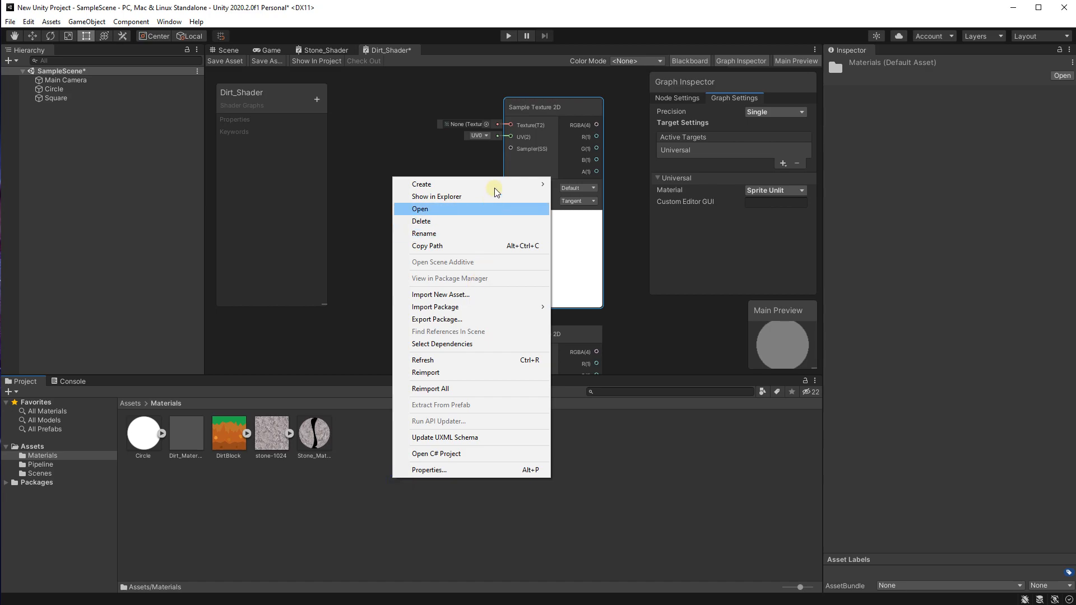
pyautogui.click(220, 50)
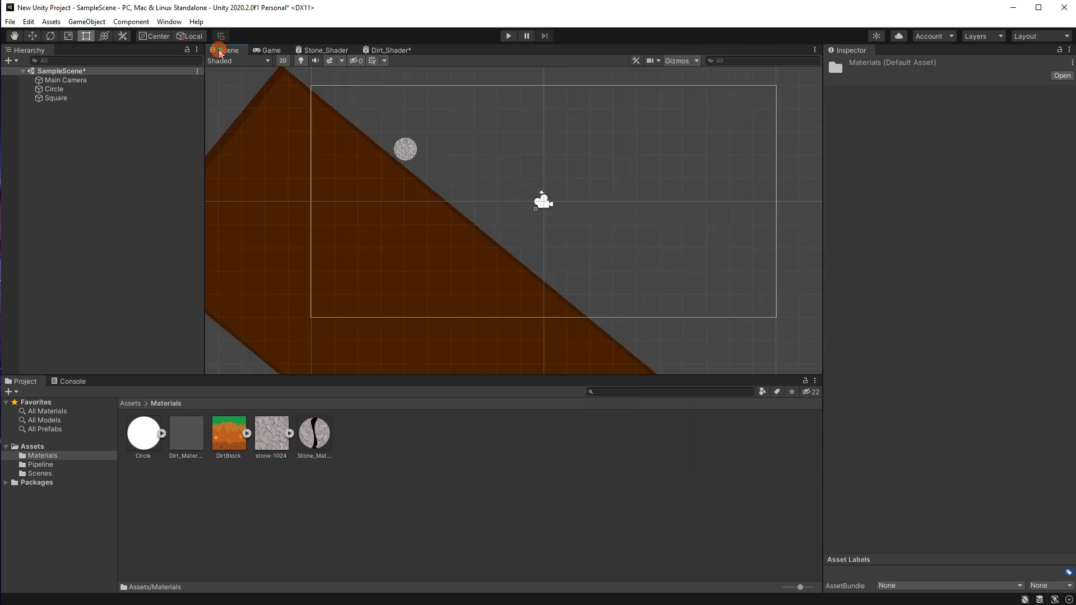
pyautogui.scroll(-1, 326, 204)
pyautogui.moveTo(344, 173); pyautogui.dragTo(370, 142, button='middle')
pyautogui.click(378, 48)
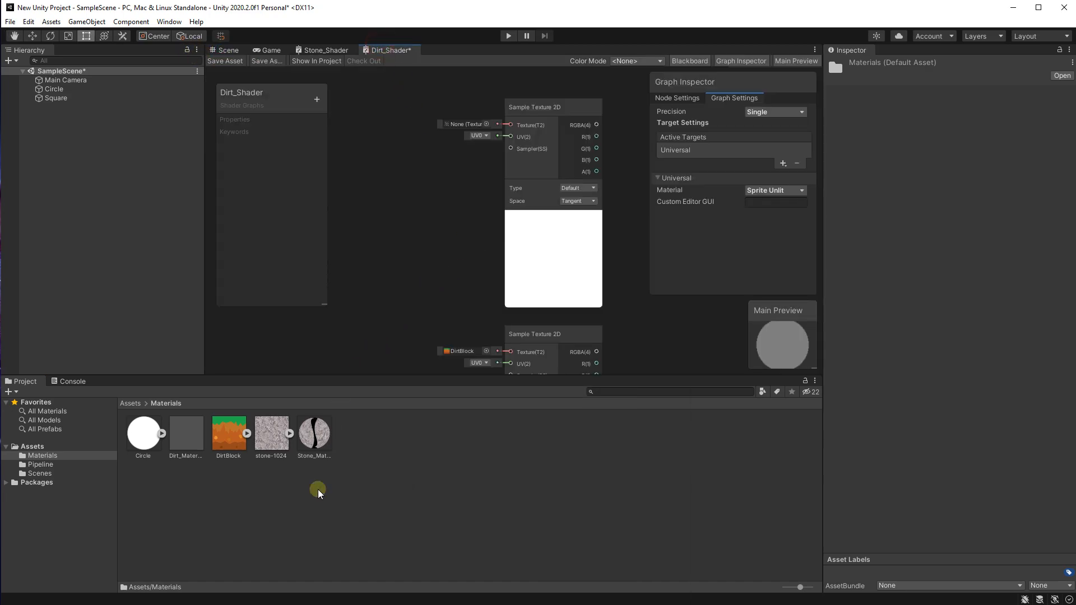
# Create a 2D Square sprite asset with its default name in the Materials folder.
pyautogui.rightClick(409, 477)
pyautogui.moveTo(483, 186)
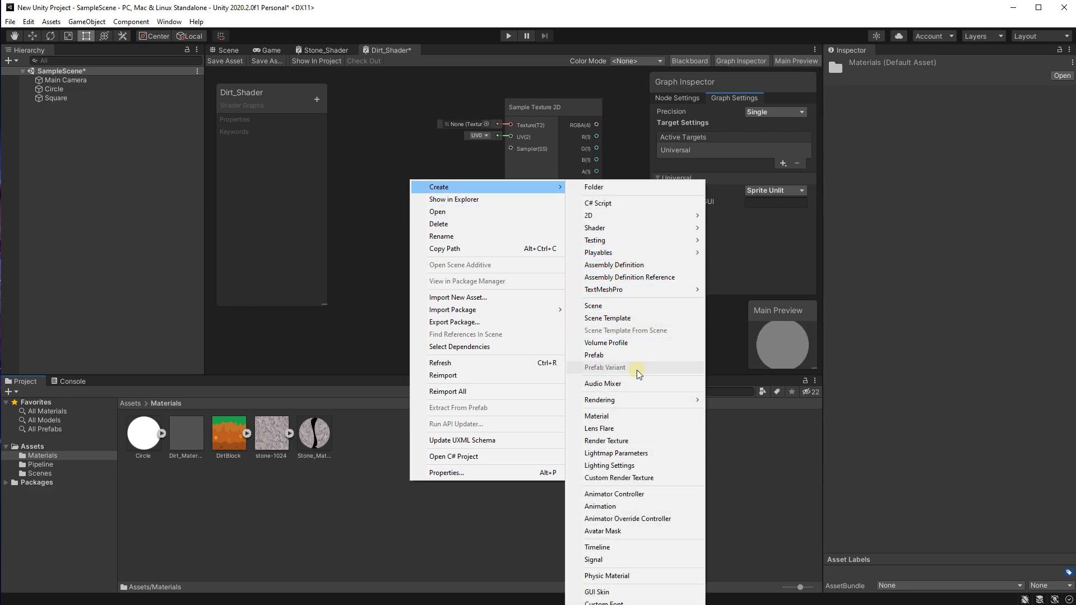
pyautogui.moveTo(697, 216)
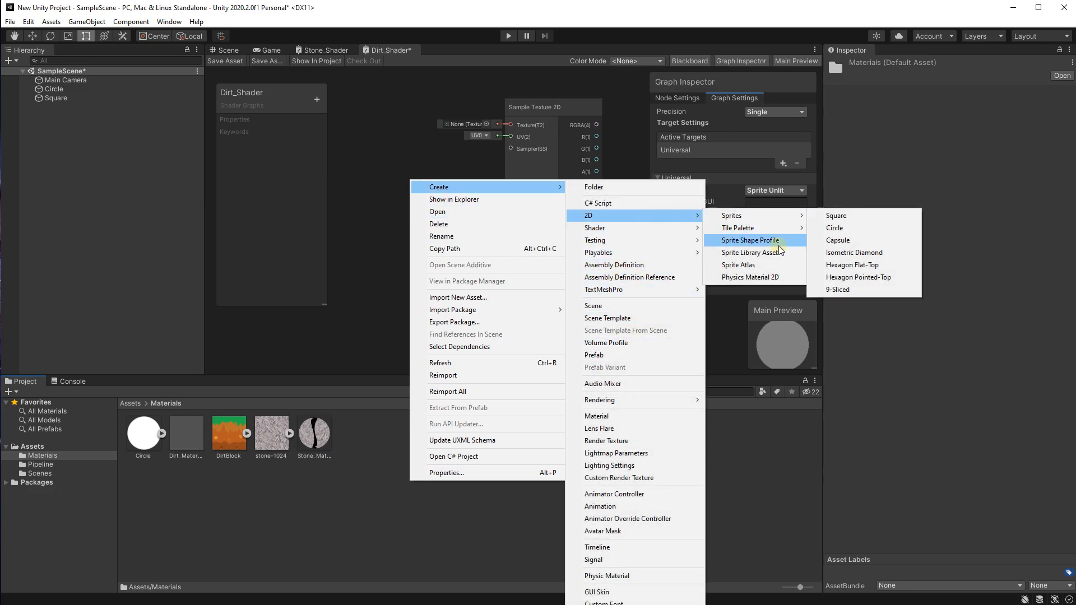
pyautogui.click(836, 215)
pyautogui.click(340, 514)
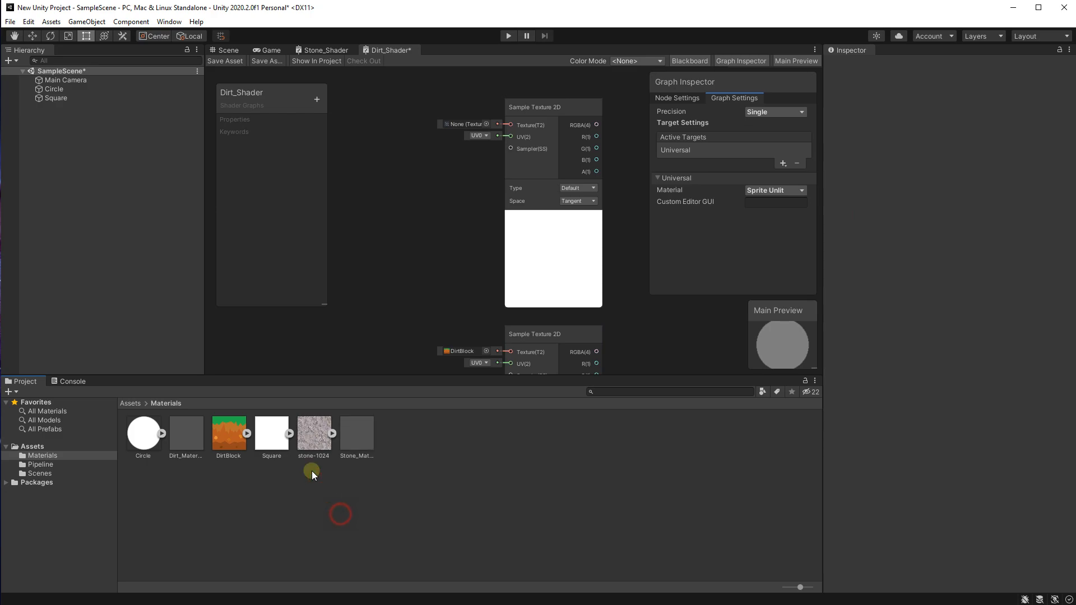
# Assign the Square sprite texture to the upper Sample Texture 2D node in the Dirt_Shader graph.
pyautogui.moveTo(351, 306); pyautogui.dragTo(310, 398, button='middle')
pyautogui.moveTo(264, 449); pyautogui.dragTo(416, 215)
pyautogui.moveTo(493, 344); pyautogui.dragTo(435, 244, button='middle')
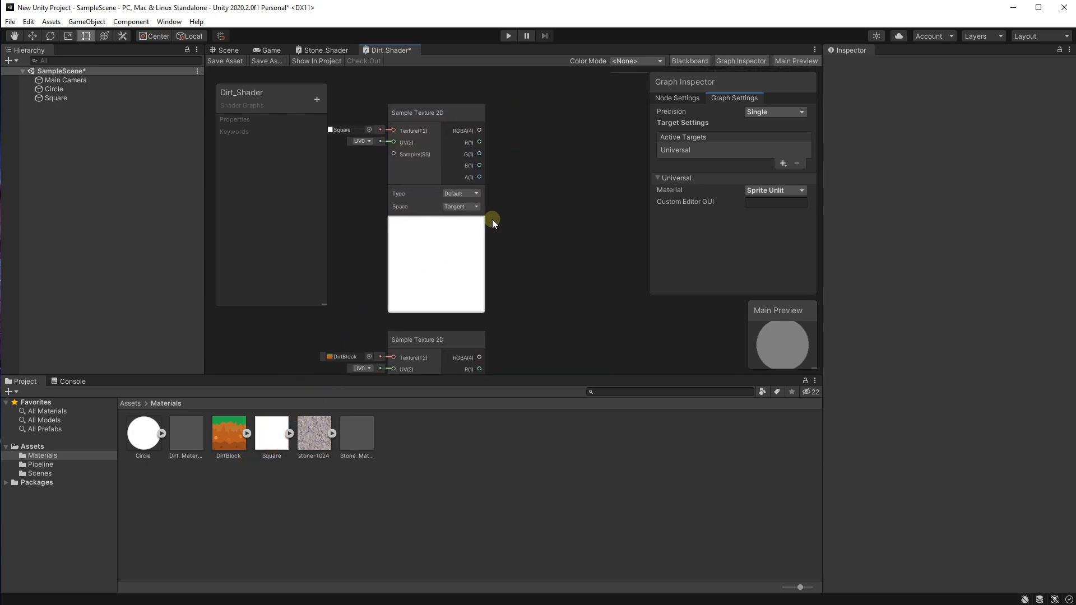
pyautogui.moveTo(566, 109); pyautogui.dragTo(433, 169, button='middle')
pyautogui.scroll(-1, 433, 170)
pyautogui.rightClick(466, 170)
pyautogui.click(487, 188)
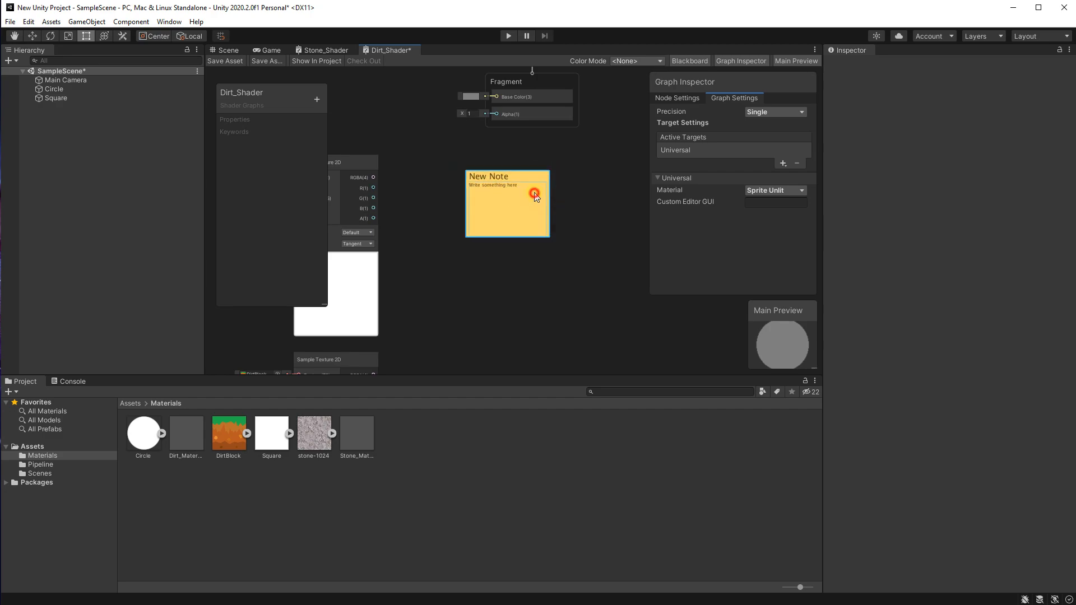
pyautogui.press('Delete')
# Add a Multiply node to the Dirt_Shader graph and place it beside the two Sample Texture 2D nodes.
pyautogui.rightClick(471, 230)
pyautogui.click(491, 241)
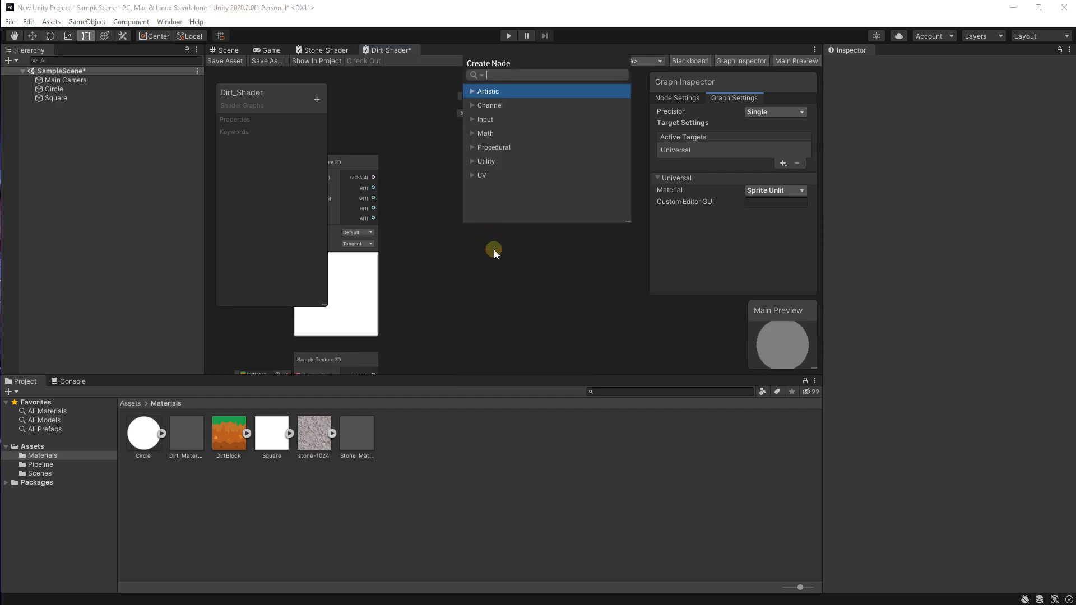
pyautogui.write('multiply')
pyautogui.click(532, 119)
pyautogui.moveTo(489, 224); pyautogui.dragTo(584, 208, button='middle')
pyautogui.moveTo(605, 240); pyautogui.dragTo(562, 242)
# Multiply the Square texture's A output with the DirtBlock texture's RGBA output and connect the result to the Fragment's Base Color.
pyautogui.moveTo(509, 186); pyautogui.dragTo(522, 117, button='middle')
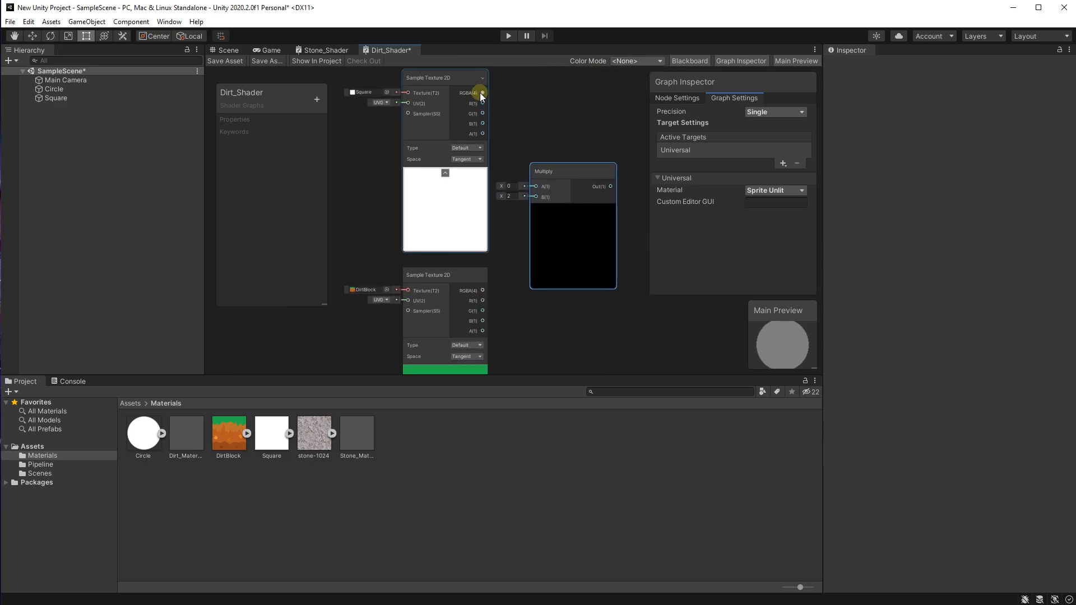
pyautogui.moveTo(483, 134); pyautogui.dragTo(536, 186)
pyautogui.moveTo(482, 290); pyautogui.dragTo(536, 196)
pyautogui.moveTo(536, 197); pyautogui.dragTo(374, 334, button='middle')
pyautogui.moveTo(450, 323); pyautogui.dragTo(442, 148)
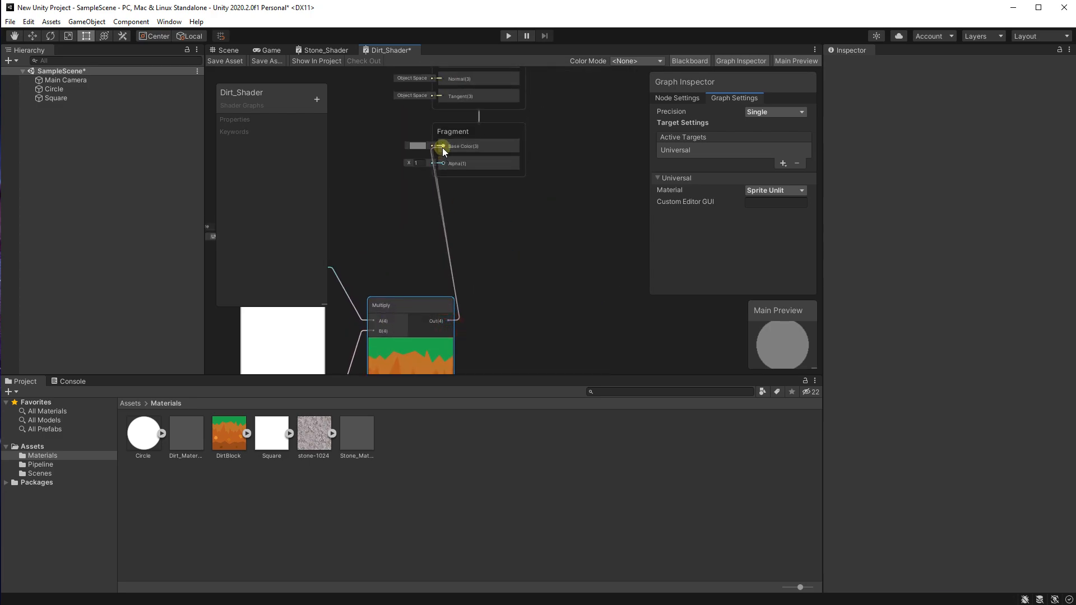
# Add a third Sample Texture 2D node to the Dirt_Shader graph and place it above the Square texture node.
pyautogui.moveTo(353, 211); pyautogui.dragTo(546, 254, button='middle')
pyautogui.rightClick(372, 108)
pyautogui.click(551, 166)
pyautogui.rightClick(361, 110)
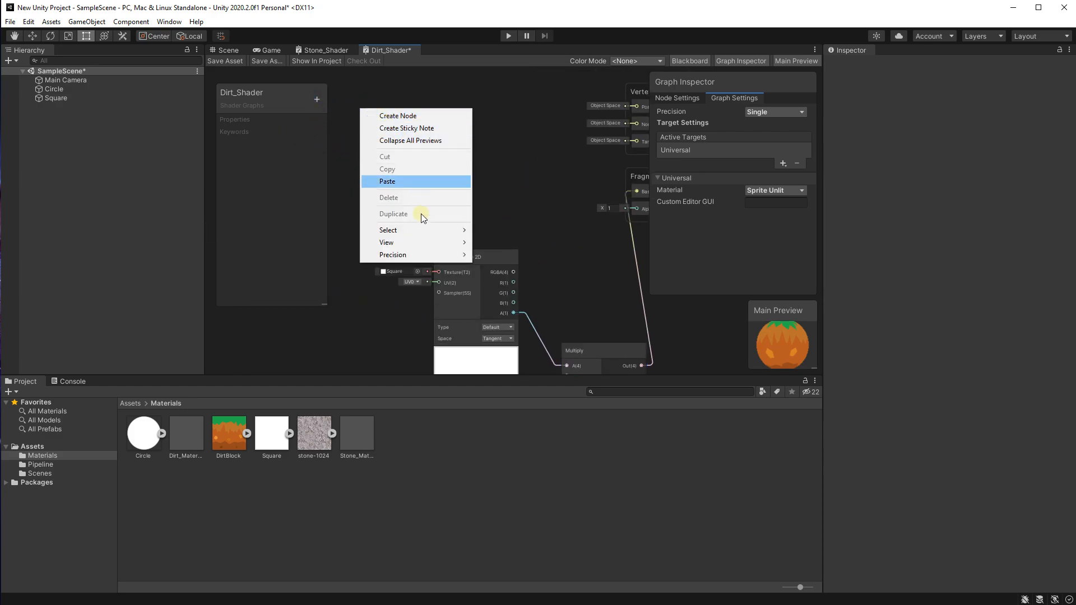
pyautogui.click(438, 115)
pyautogui.write('texture')
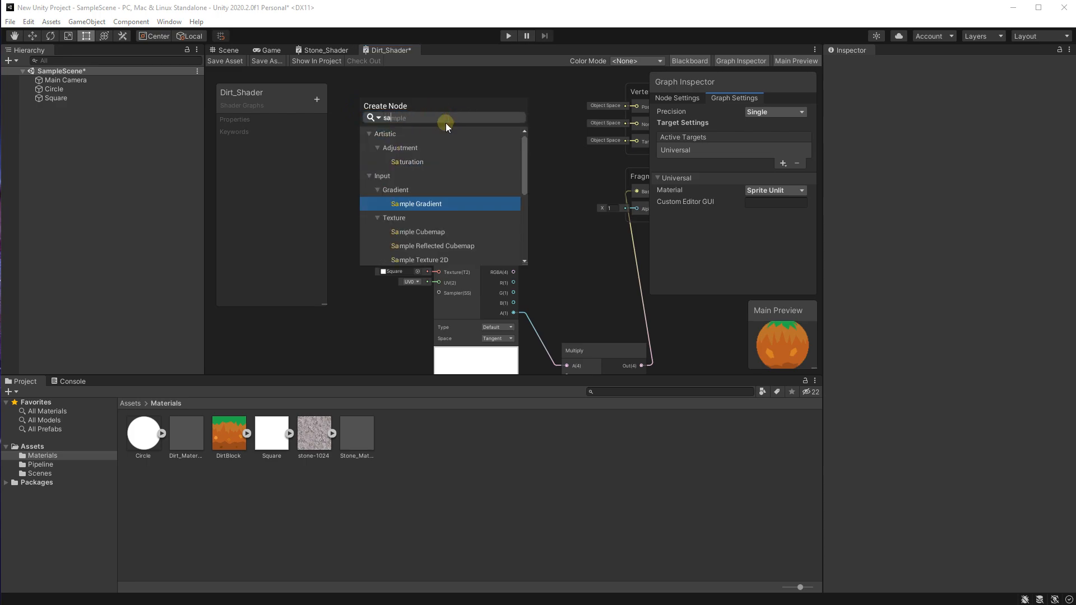
pyautogui.click(444, 261)
pyautogui.moveTo(414, 126); pyautogui.dragTo(482, 105)
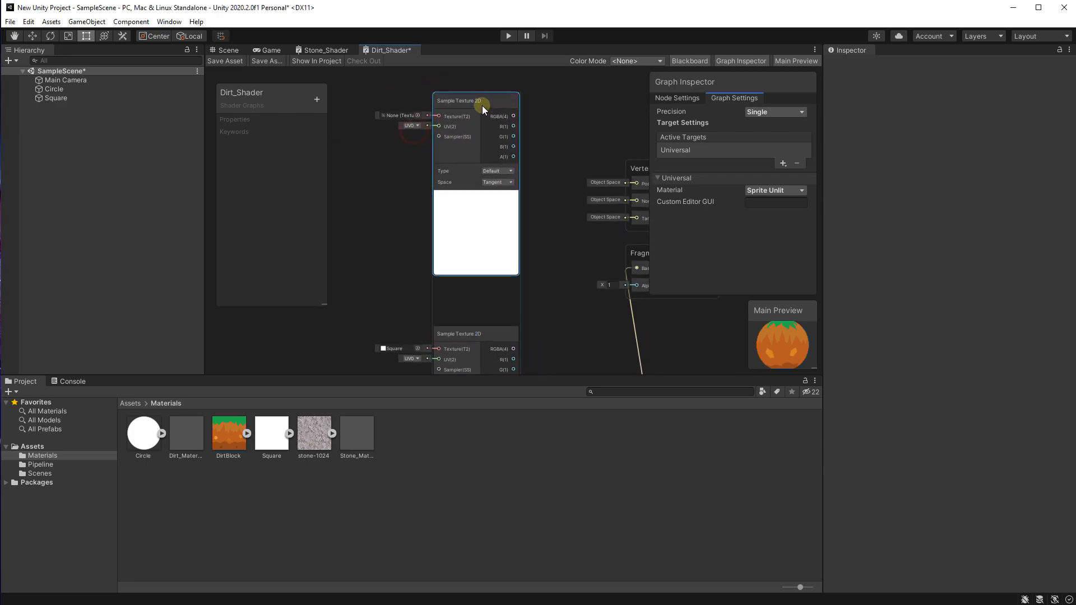
# Add a Texture 2D property named _MainTex to Dirt_Shader and set its reference to _MainTex.
pyautogui.click(316, 99)
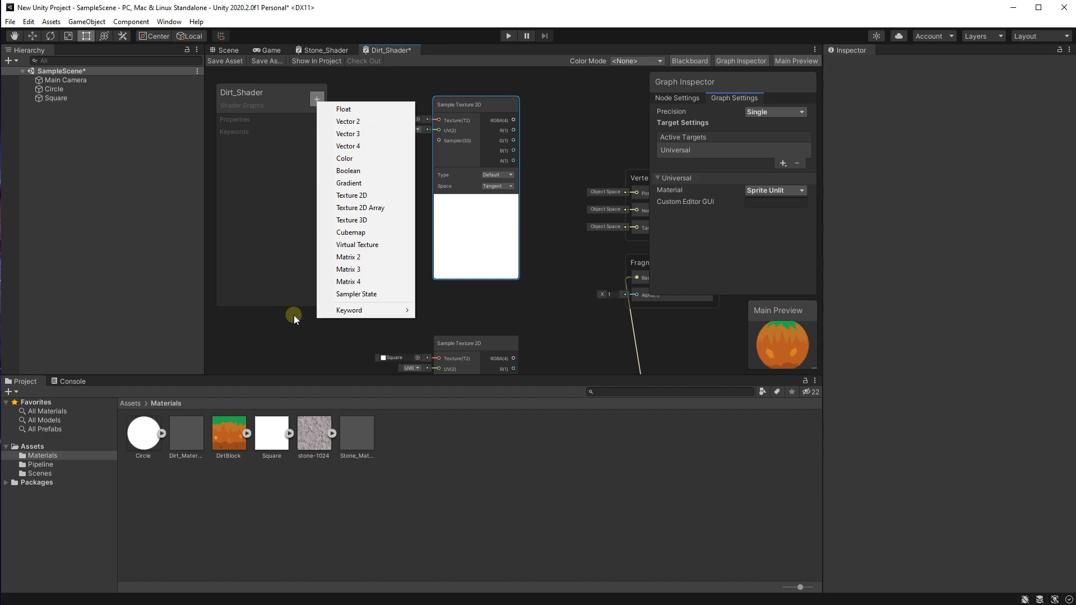
pyautogui.click(352, 195)
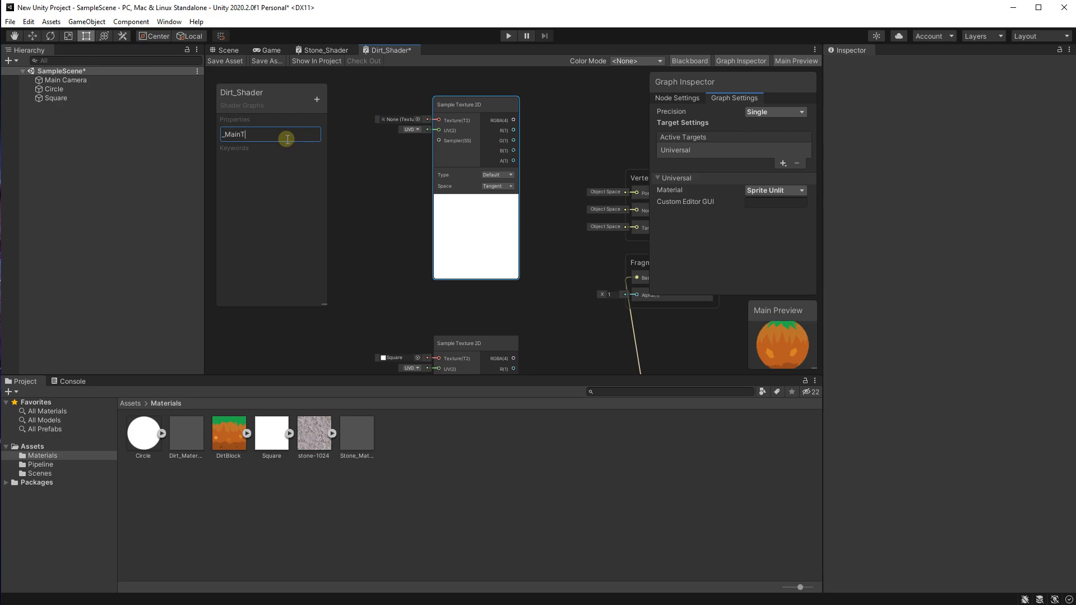
pyautogui.write('_MainTex')
pyautogui.click(263, 214)
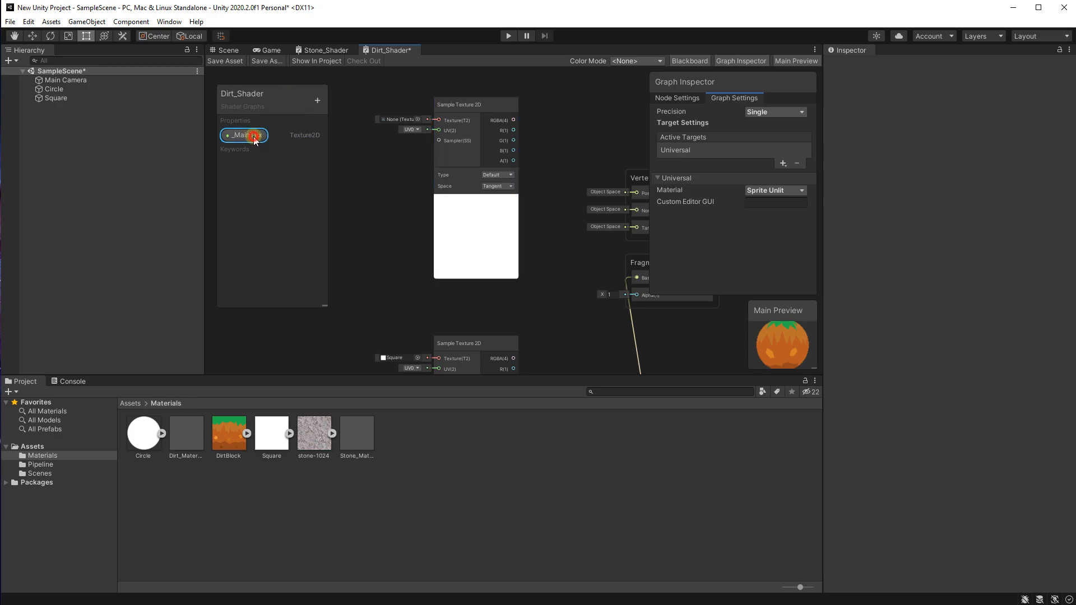
pyautogui.click(670, 99)
pyautogui.click(773, 143)
pyautogui.write('_MainTex')
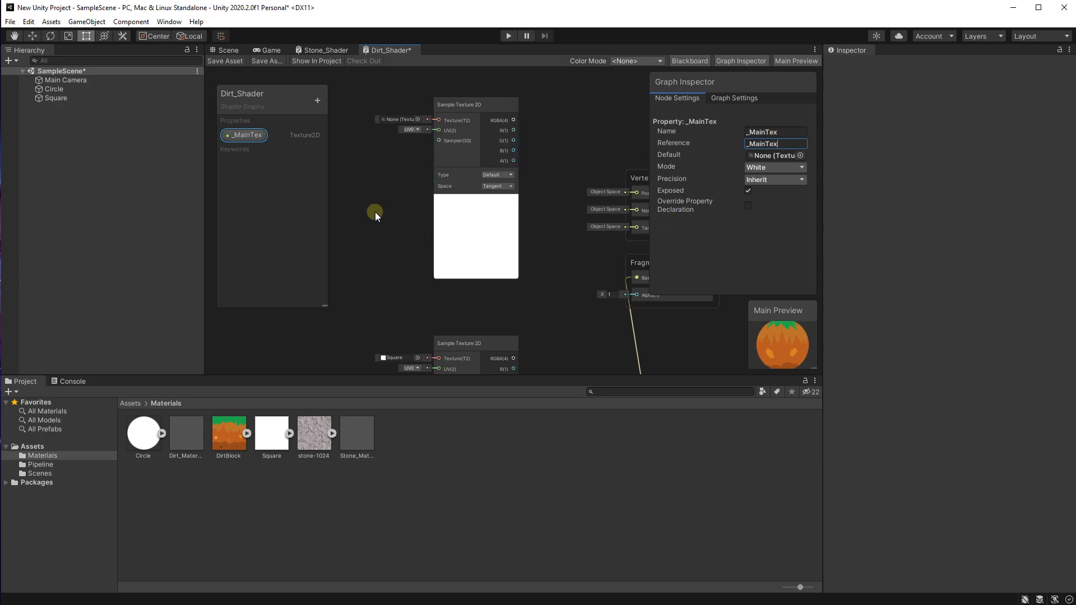
# Feed the _MainTex property into the topmost Sample Texture 2D node and connect that node's A output to the Fragment's Alpha.
pyautogui.moveTo(246, 135); pyautogui.dragTo(475, 178)
pyautogui.moveTo(594, 209); pyautogui.dragTo(408, 146, button='middle')
pyautogui.moveTo(376, 162); pyautogui.dragTo(517, 284)
pyautogui.scroll(-4, 382, 289)
pyautogui.moveTo(382, 290); pyautogui.dragTo(465, 238, button='middle')
pyautogui.scroll(-1, 581, 264)
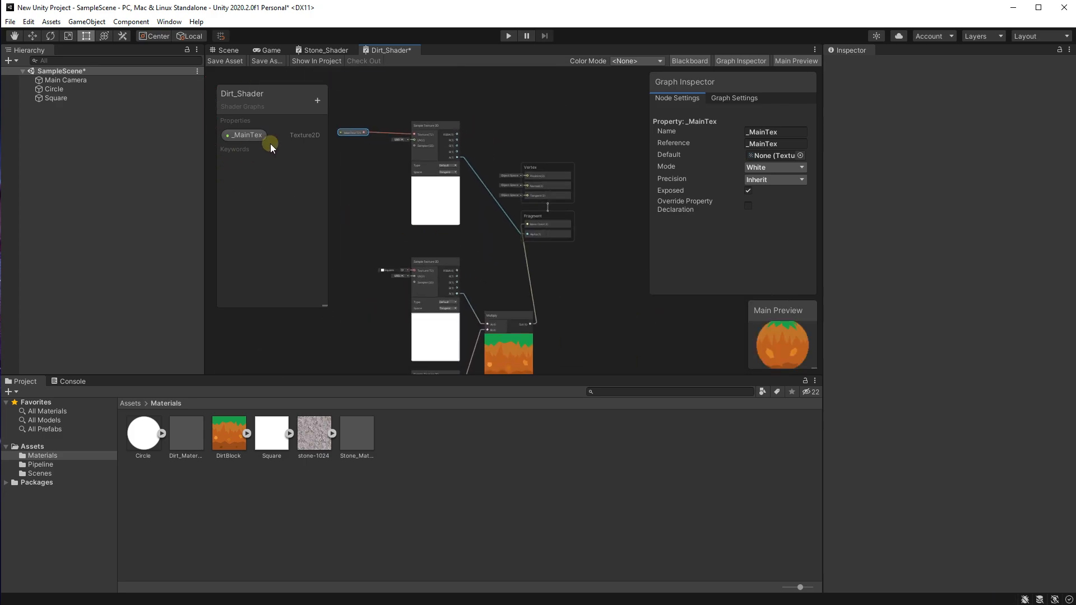
# Return to the Scene view and move the Dirt_Shader and Stone_Shader assets into the Materials folder.
pyautogui.click(227, 50)
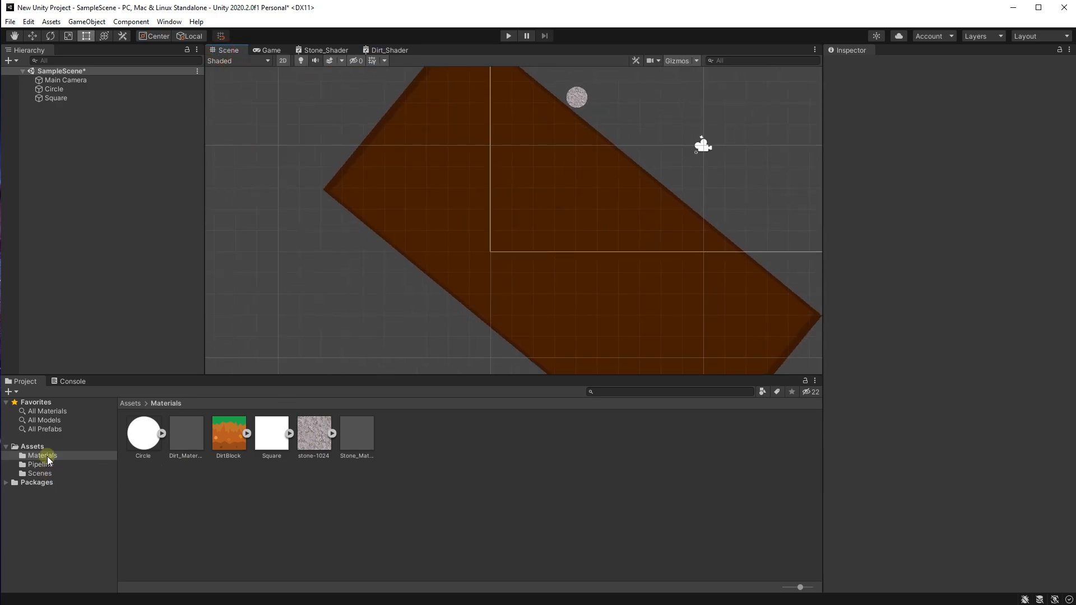
pyautogui.click(52, 448)
pyautogui.moveTo(272, 433); pyautogui.dragTo(152, 444)
pyautogui.moveTo(234, 518); pyautogui.dragTo(145, 443)
pyautogui.doubleClick(139, 441)
pyautogui.scroll(1, 409, 250)
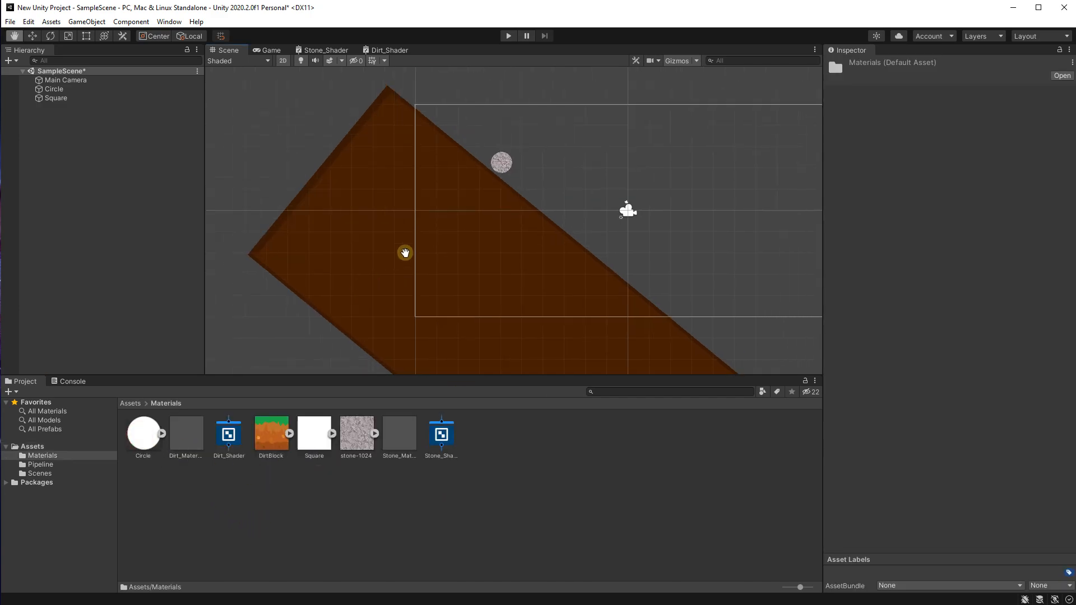
# Set Dirt_Material's shader to Shader Graphs/Dirt_Shader and apply the material to the Square sprite in the scene.
pyautogui.click(186, 441)
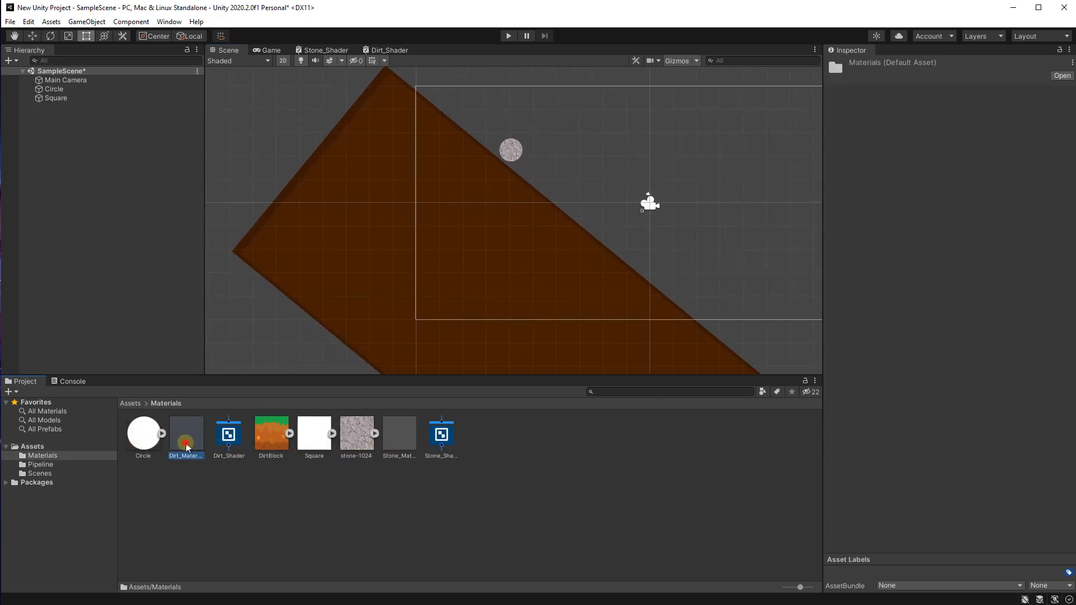
pyautogui.click(924, 76)
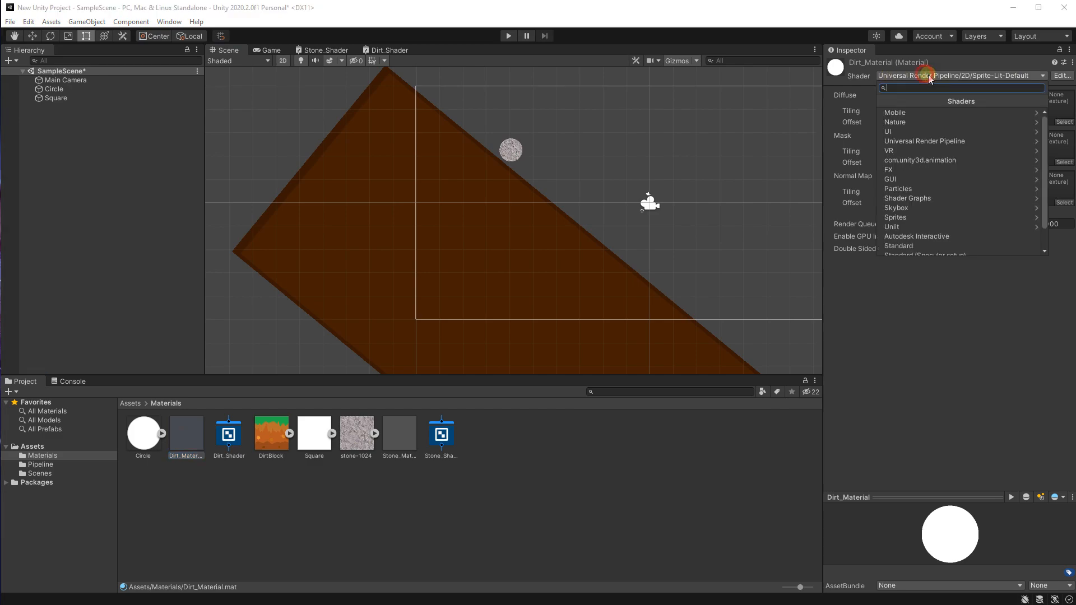
pyautogui.write('dirt')
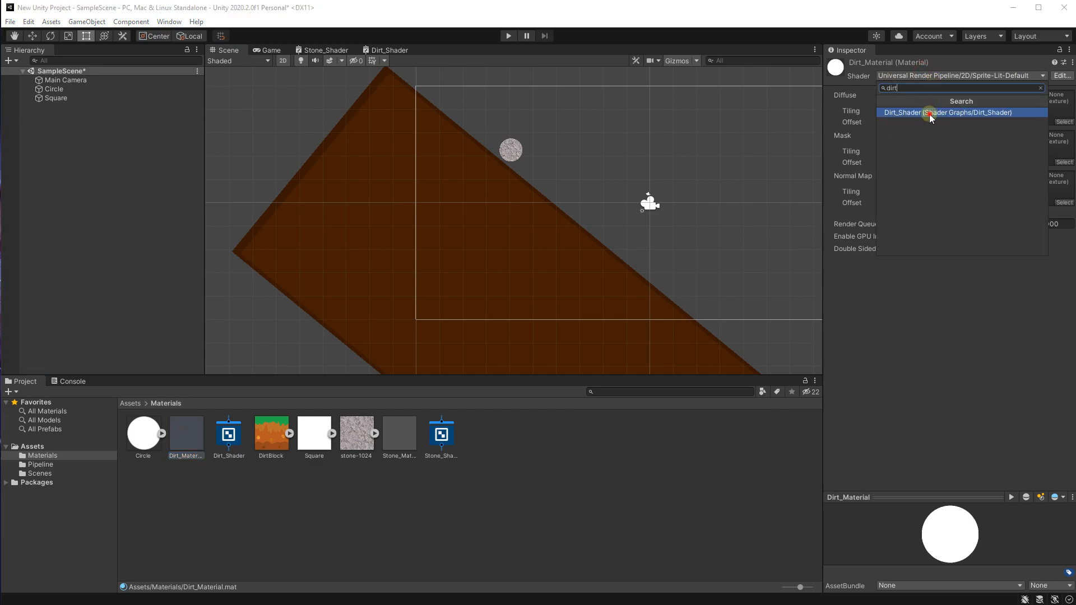
pyautogui.click(929, 115)
pyautogui.moveTo(267, 310); pyautogui.dragTo(301, 264, button='middle')
pyautogui.moveTo(183, 443); pyautogui.dragTo(386, 186)
# Change the Square's Sprite Renderer color to a light grey.
pyautogui.click(392, 181)
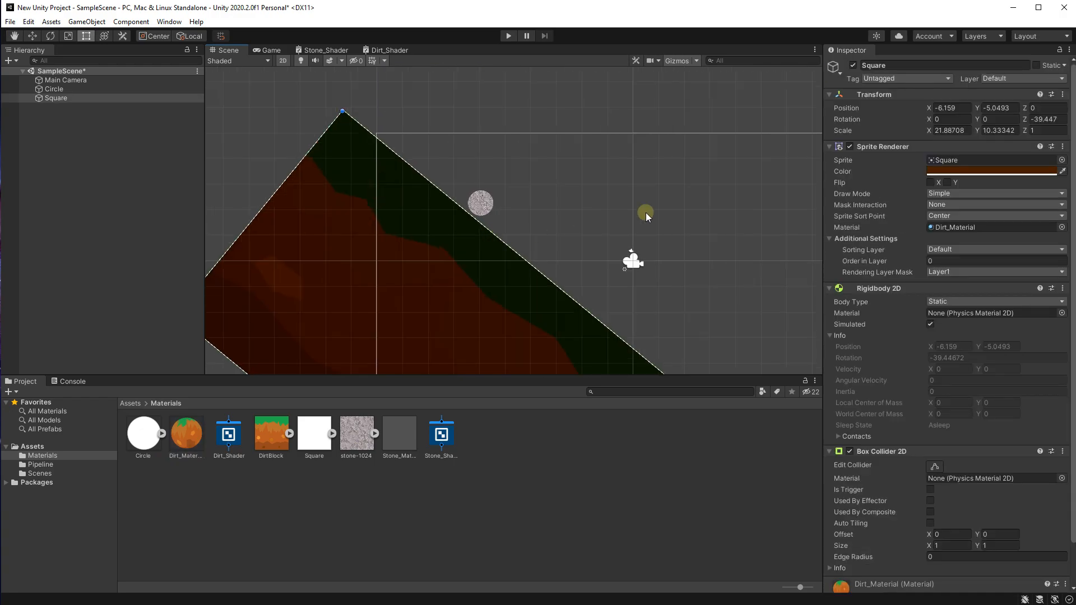
pyautogui.click(959, 171)
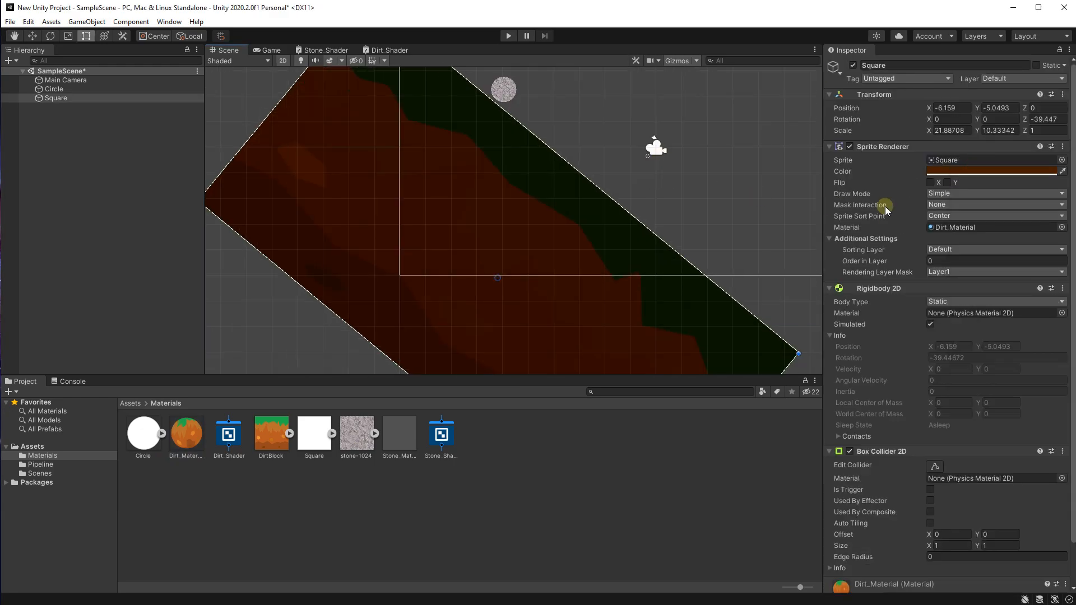
pyautogui.click(989, 172)
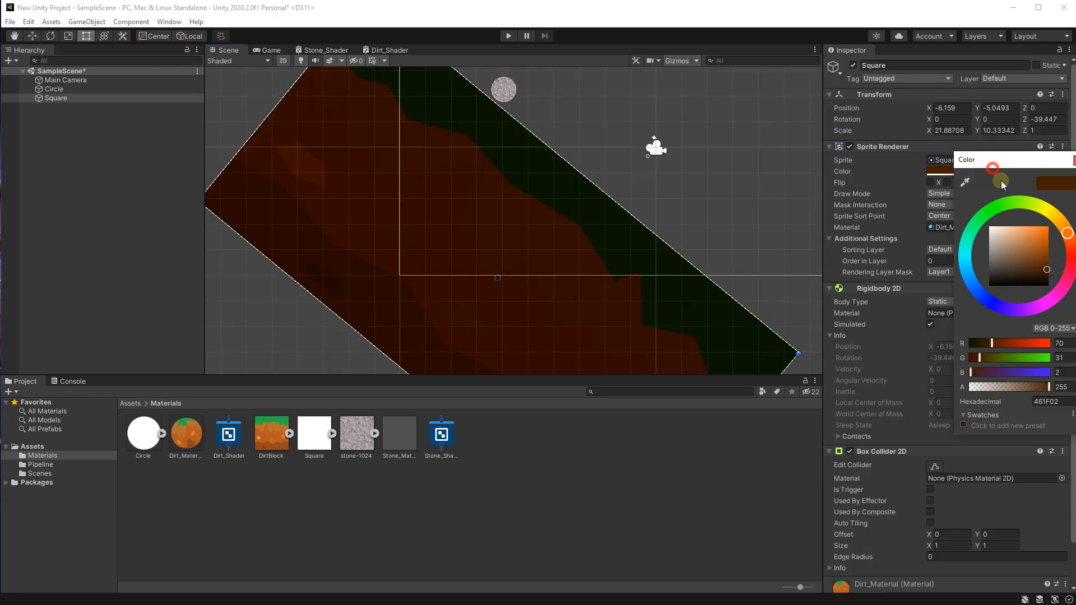
pyautogui.moveTo(1037, 275)
pyautogui.mouseDown()
pyautogui.moveTo(996, 234)
pyautogui.moveTo(989, 242)
pyautogui.mouseUp()
# Examine the dirt-textured square and stone-textured circle in the Game view and at several zoom levels in the Scene view.
pyautogui.click(271, 50)
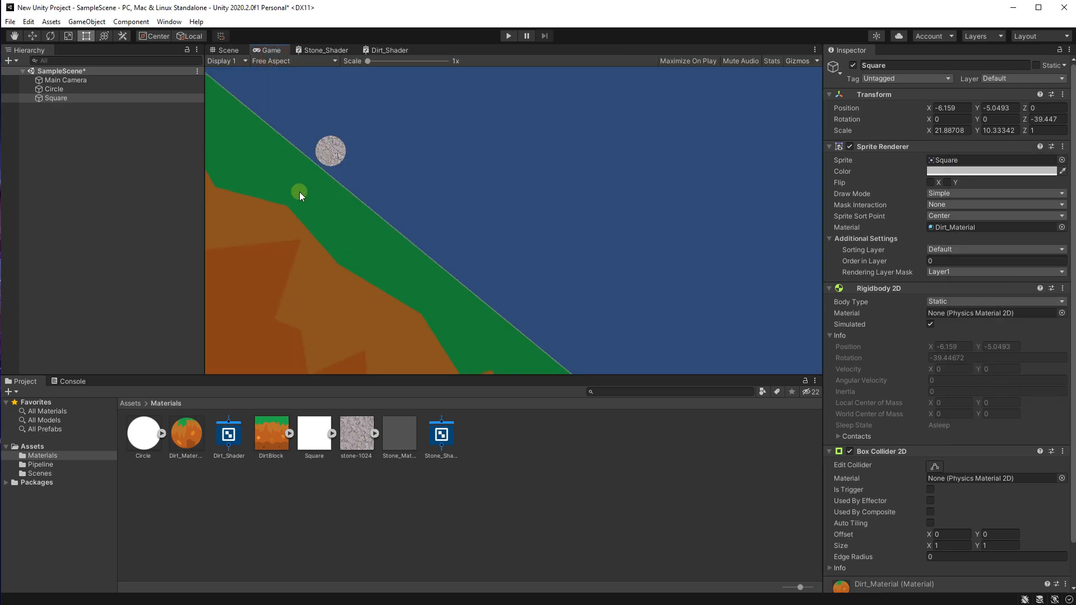
pyautogui.click(225, 50)
pyautogui.moveTo(448, 196); pyautogui.dragTo(452, 295, button='middle')
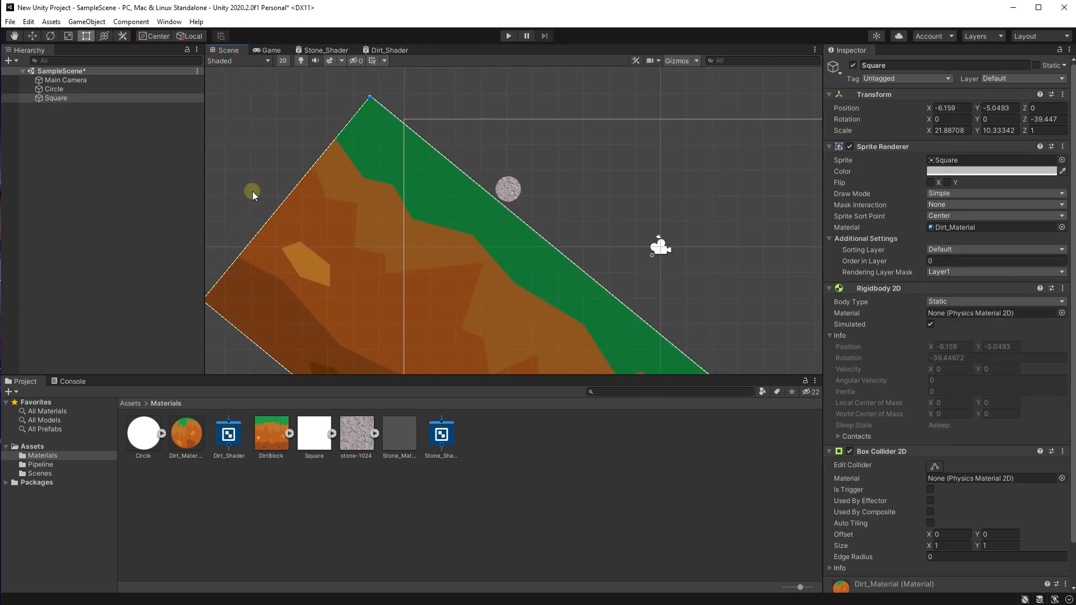
pyautogui.click(213, 141)
pyautogui.scroll(6, 415, 193)
pyautogui.scroll(1, 516, 249)
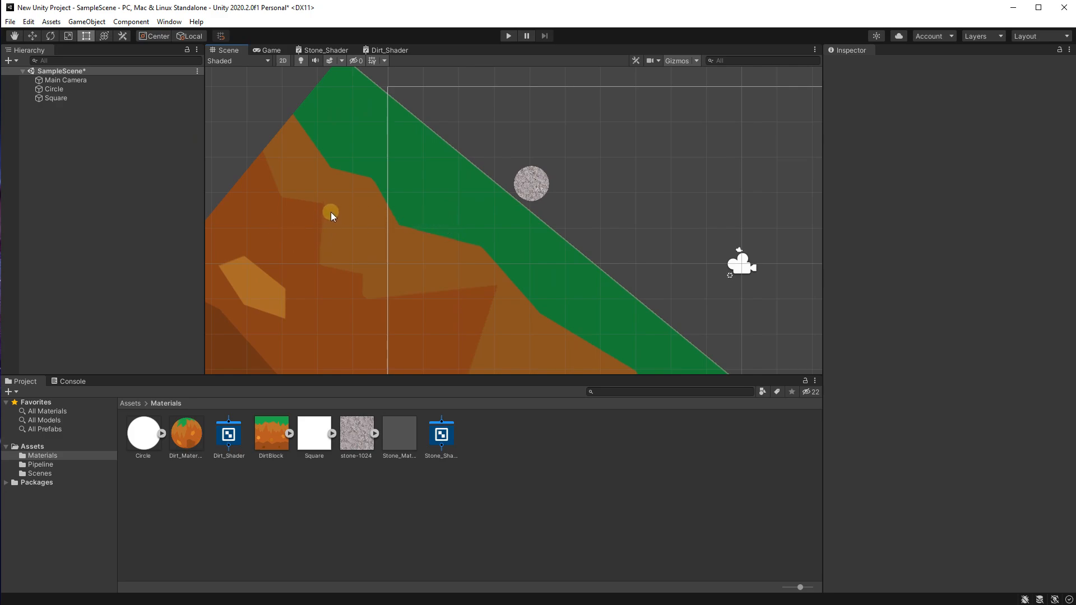
pyautogui.moveTo(478, 215); pyautogui.dragTo(345, 238, button='middle')
pyautogui.scroll(10, 400, 189)
pyautogui.scroll(-10, 382, 240)
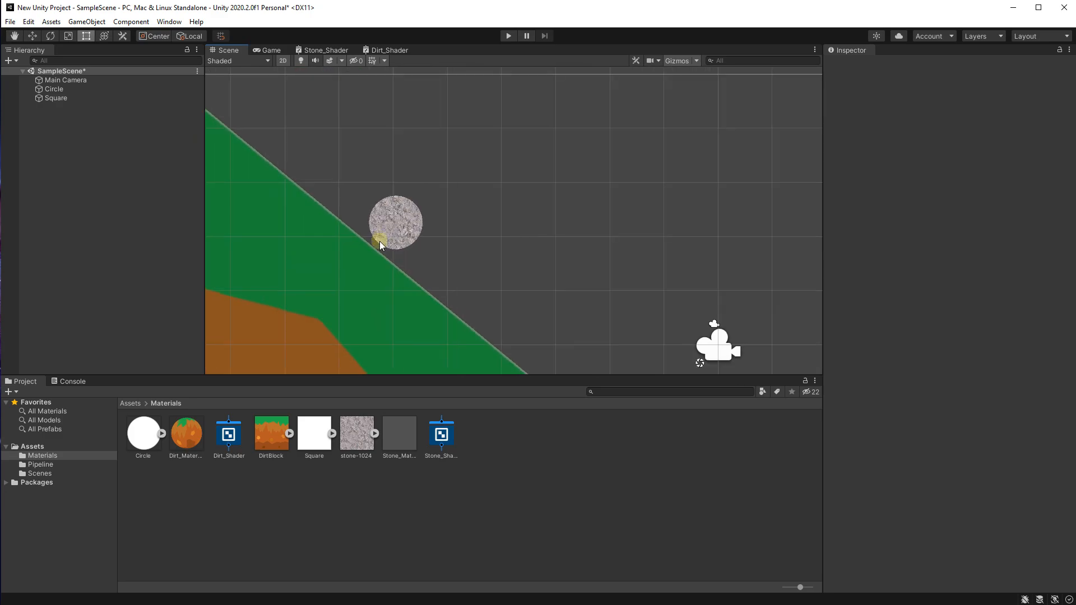
pyautogui.moveTo(280, 271); pyautogui.dragTo(510, 243, button='middle')
pyautogui.scroll(5, 611, 213)
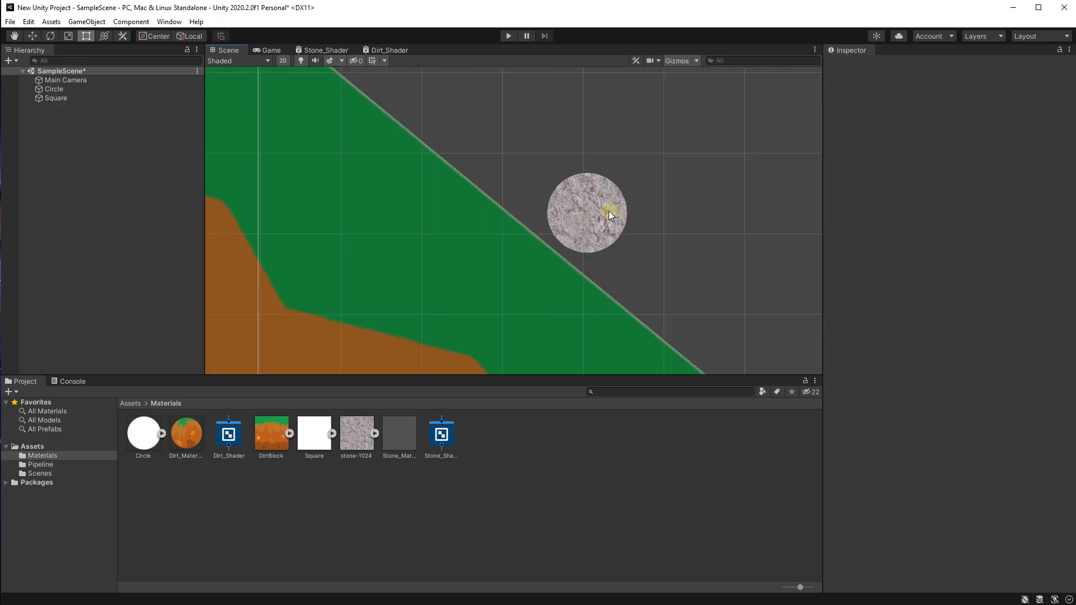
pyautogui.scroll(-7, 572, 234)
pyautogui.moveTo(591, 246); pyautogui.dragTo(392, 193, button='middle')
pyautogui.scroll(-16, 513, 235)
pyautogui.scroll(-3, 394, 200)
pyautogui.scroll(8, 393, 169)
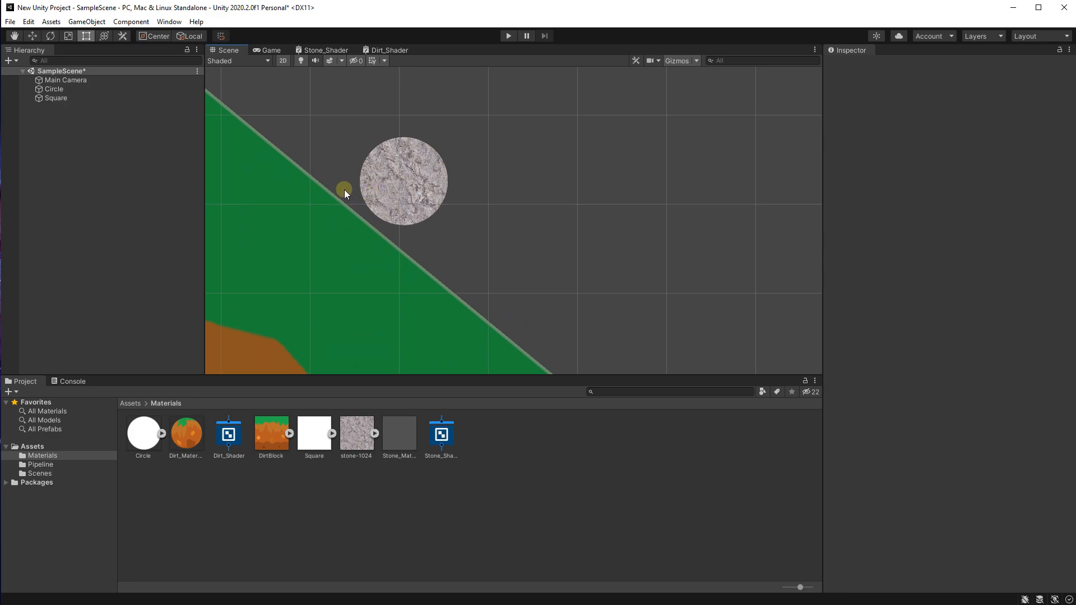
pyautogui.scroll(-8, 362, 208)
pyautogui.scroll(-4, 362, 210)
pyautogui.moveTo(362, 209); pyautogui.dragTo(384, 170, button='middle')
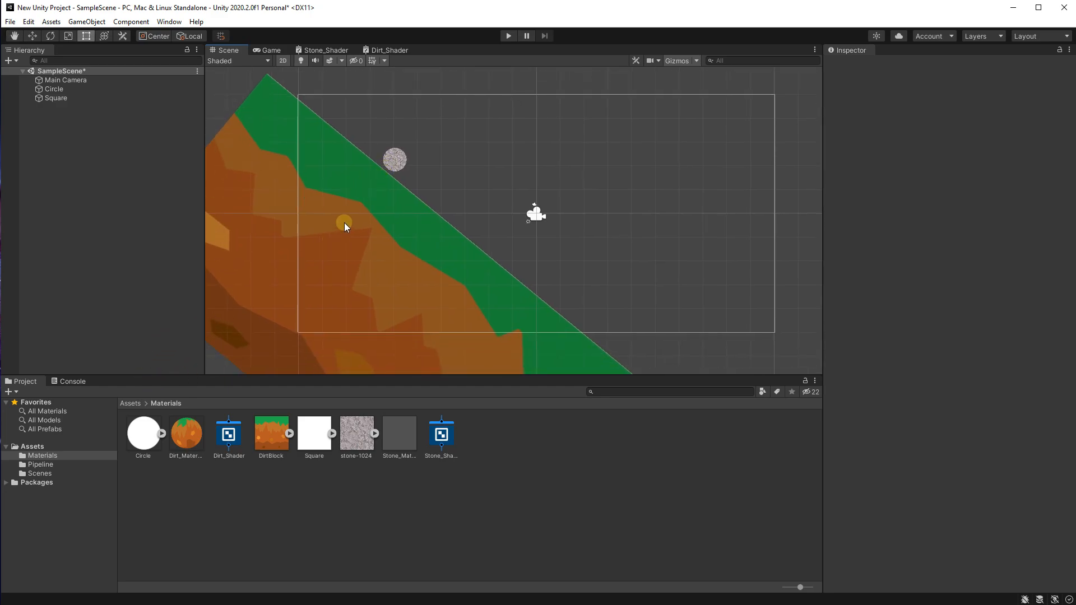
pyautogui.moveTo(338, 226); pyautogui.dragTo(330, 223, button='middle')
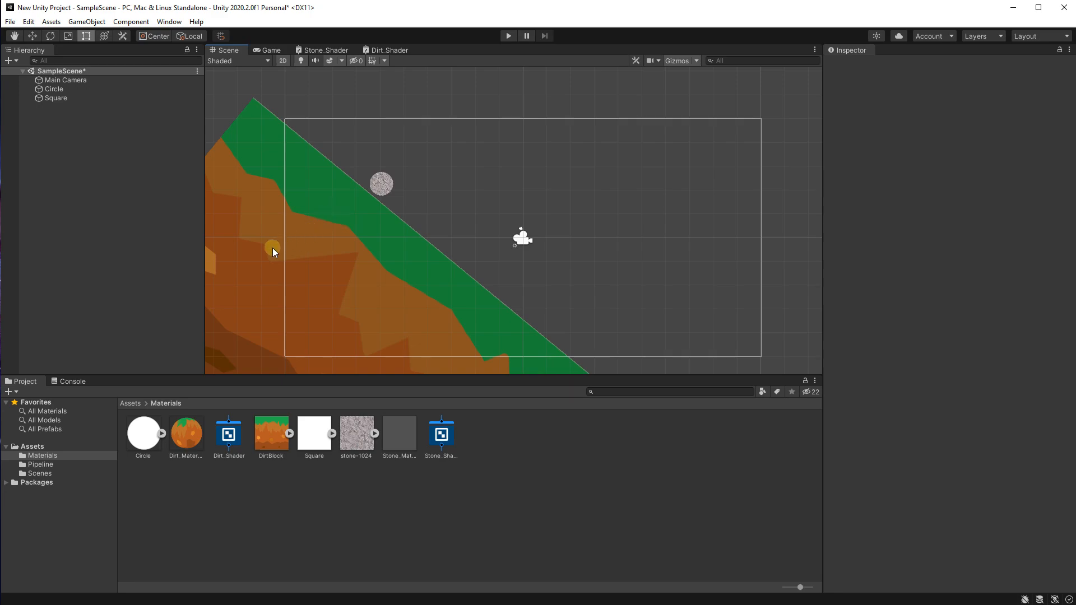
pyautogui.moveTo(377, 247); pyautogui.dragTo(338, 236, button='middle')
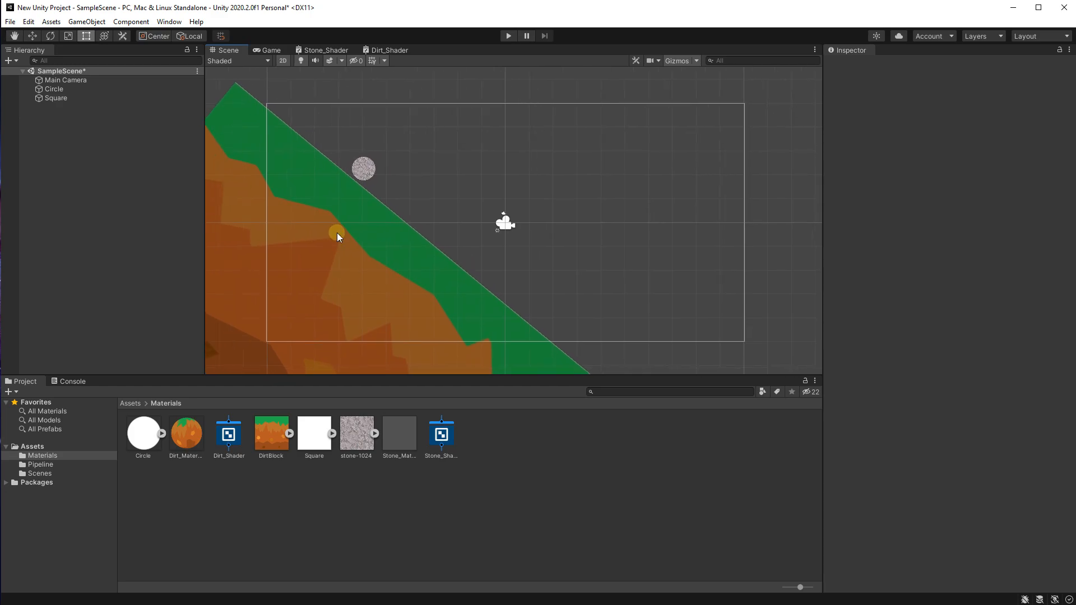